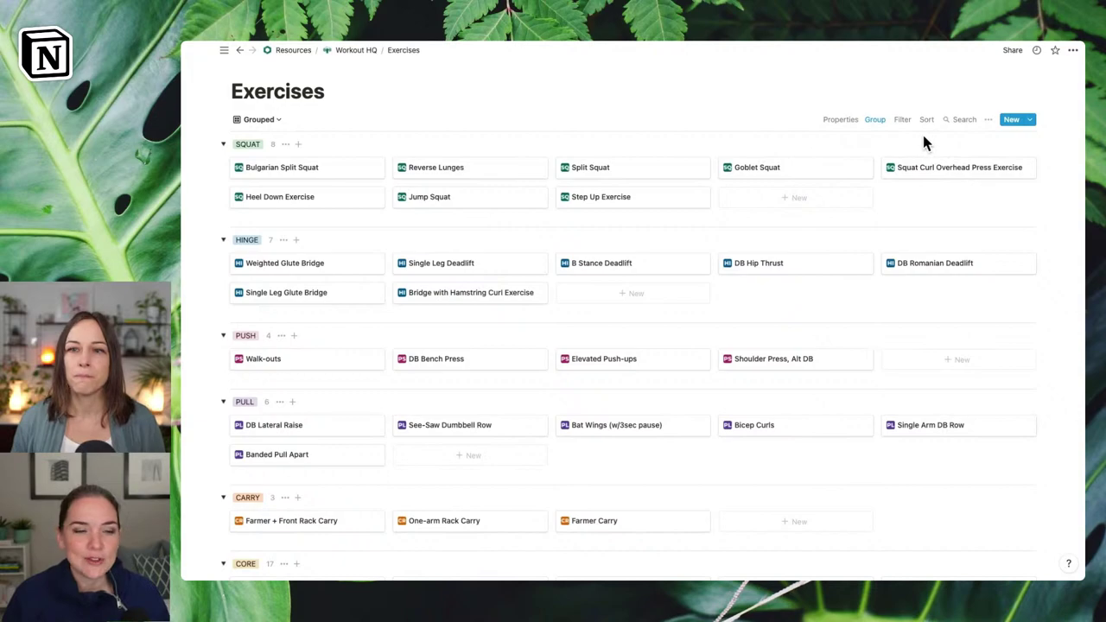
Step: Hide the WARM-UP group in the Grouped view, then switch Exercises to the By Workout view
left_click(874, 121)
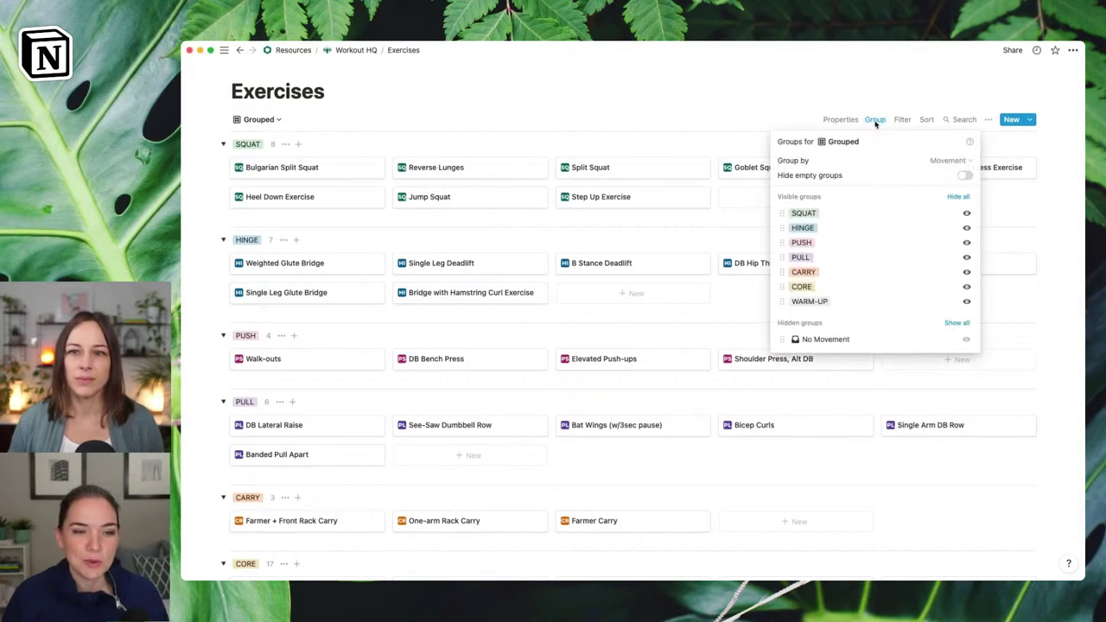
left_click(966, 301)
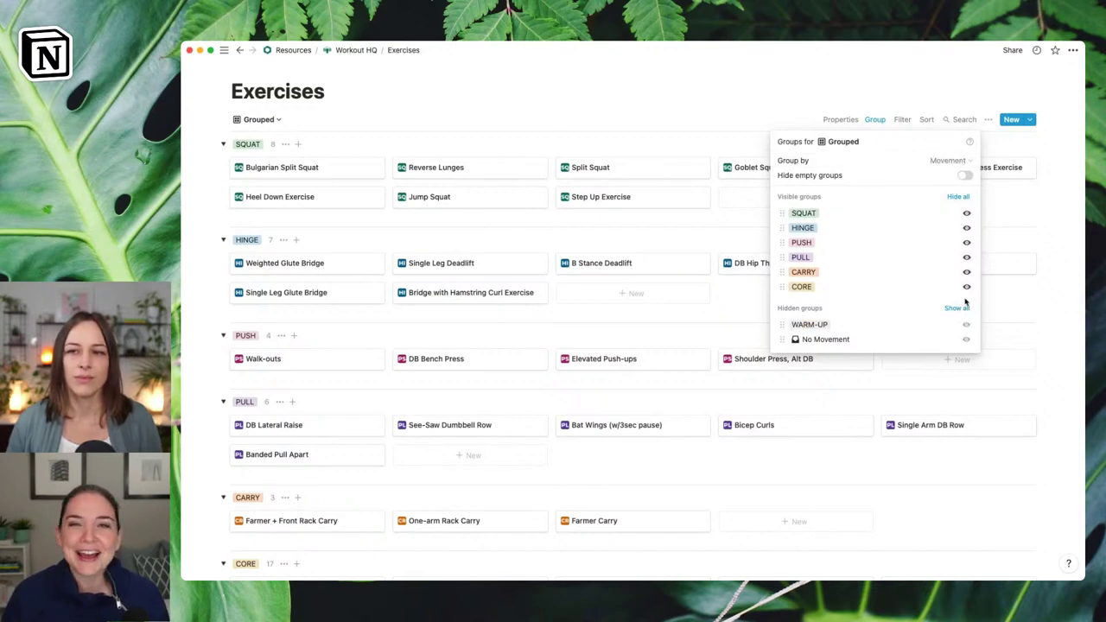
left_click(773, 93)
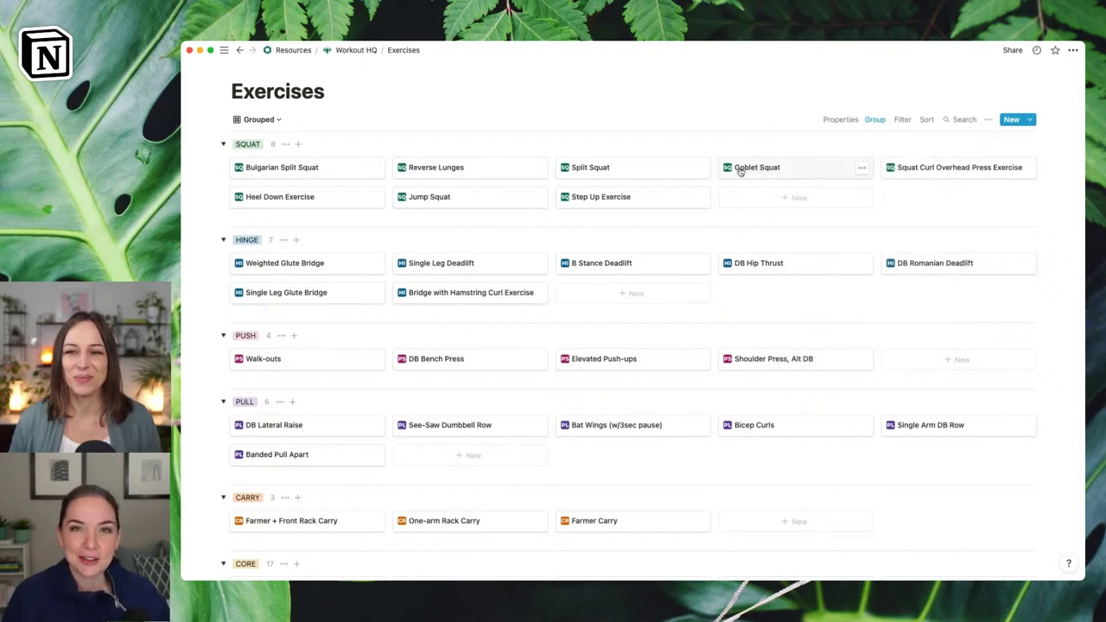
left_click(258, 120)
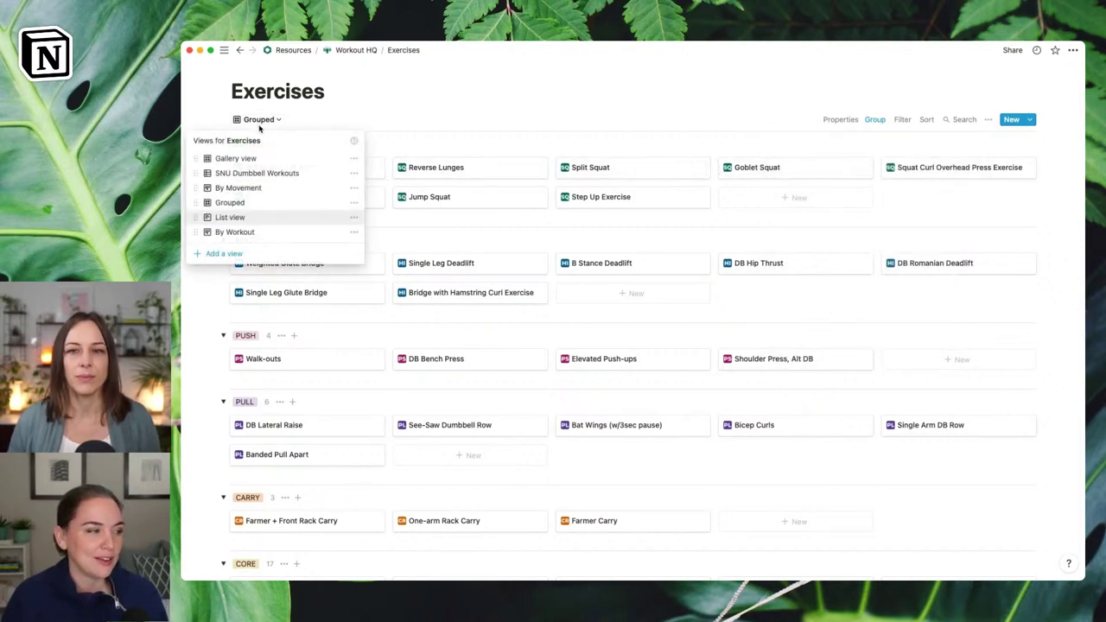
left_click(268, 231)
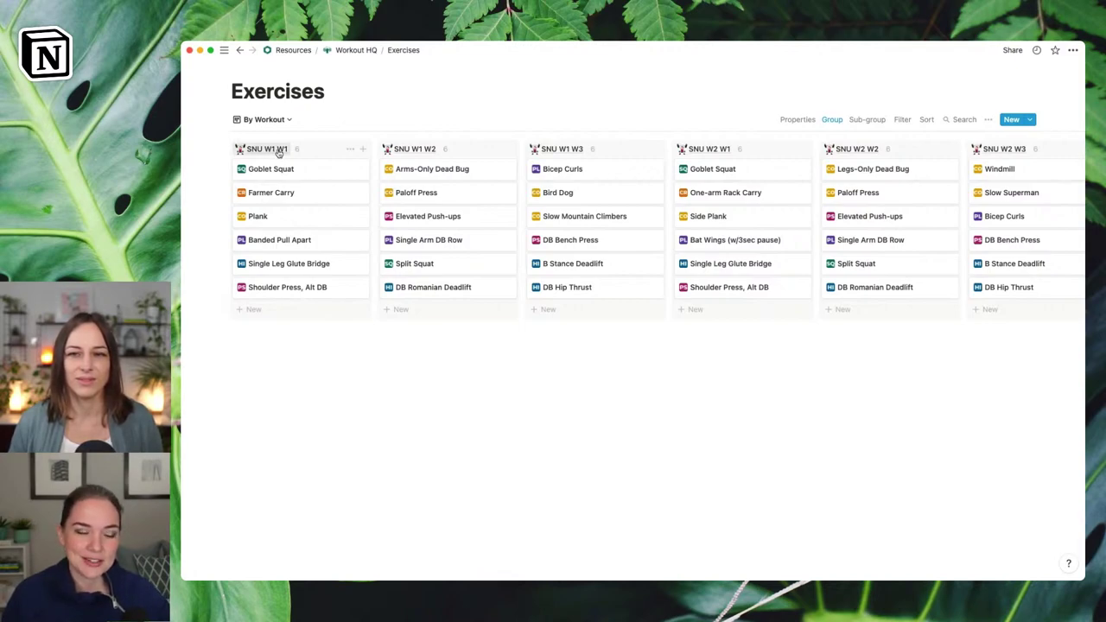
Step: Sub-group the By Workout board by Movement with empty groups hidden
left_click(834, 121)
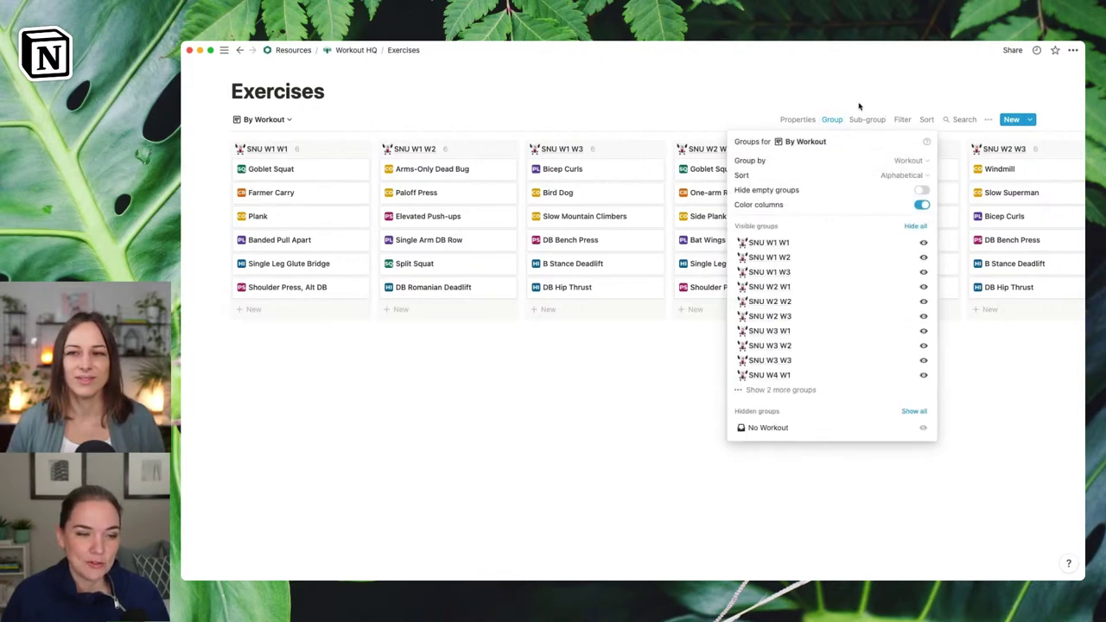
left_click(864, 95)
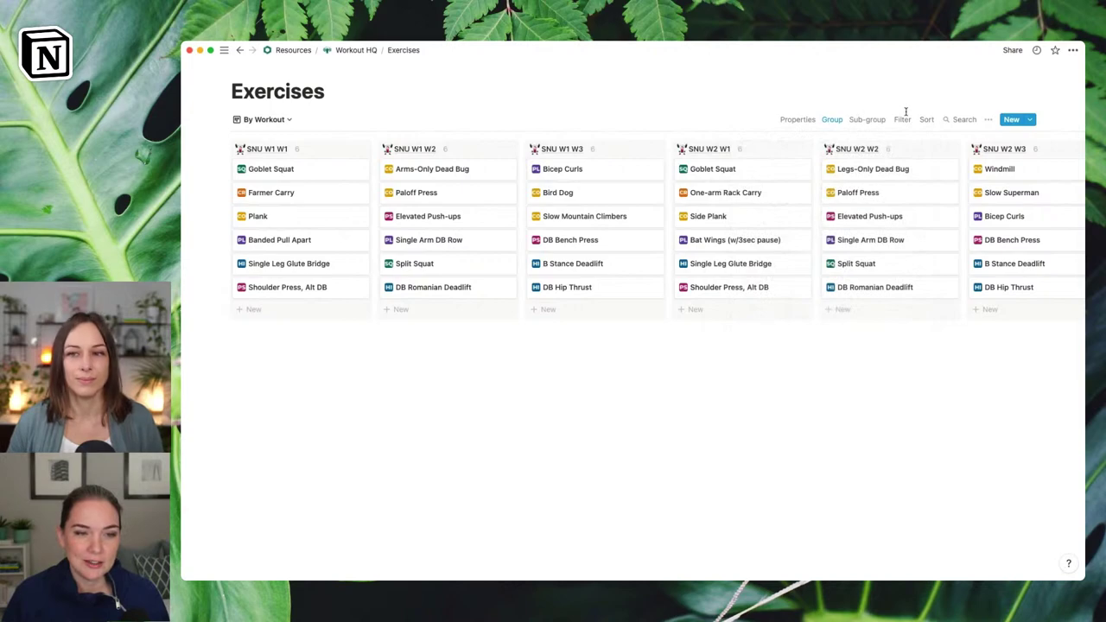
left_click(877, 122)
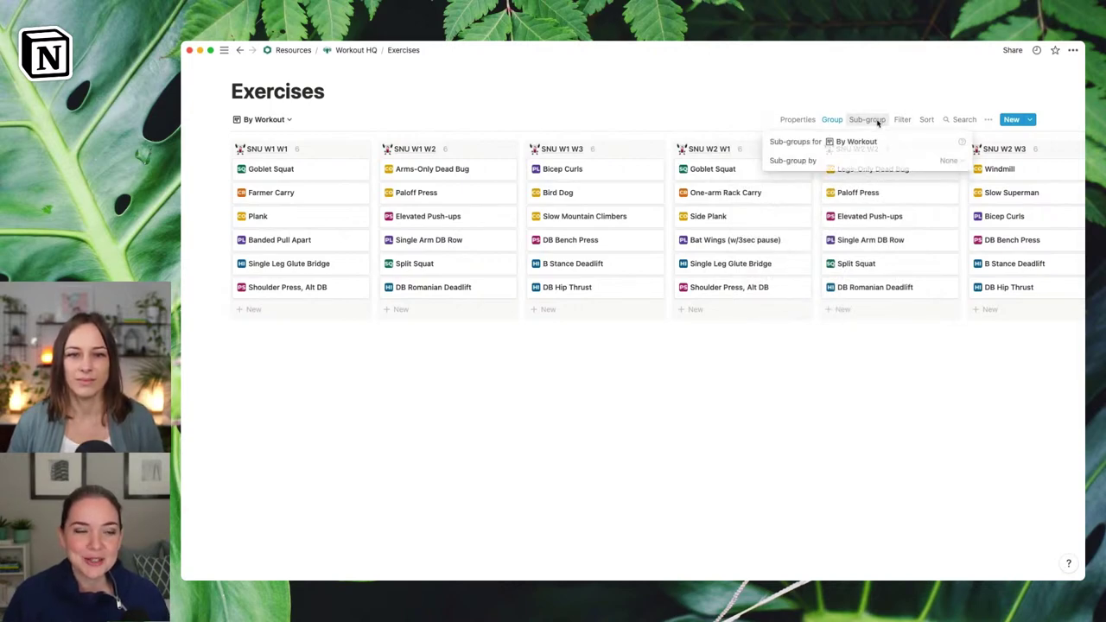
left_click(950, 161)
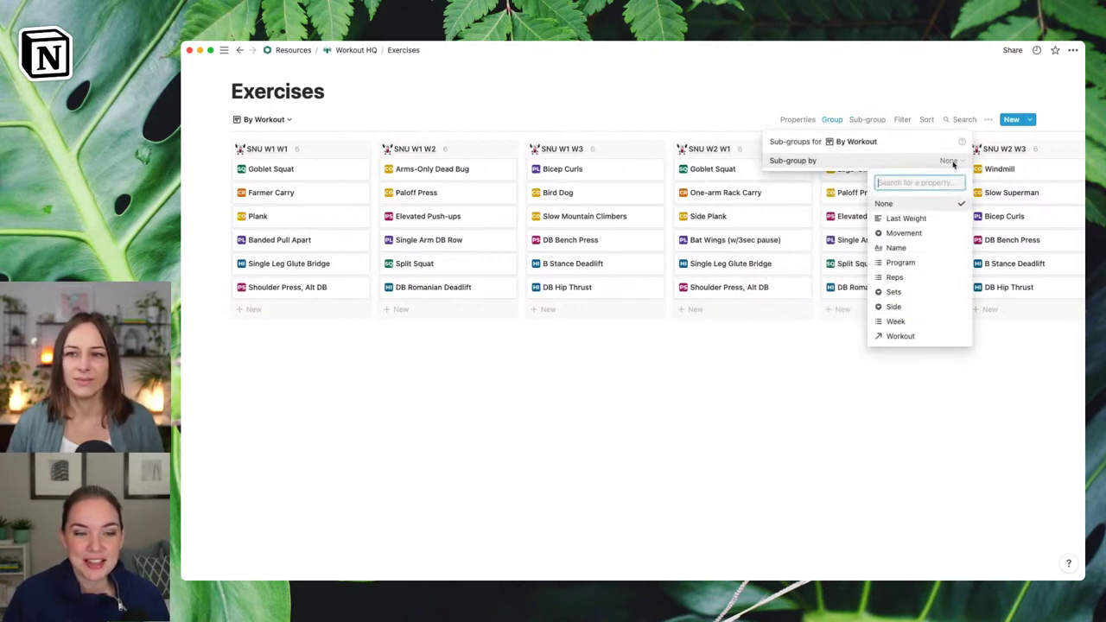
left_click(904, 234)
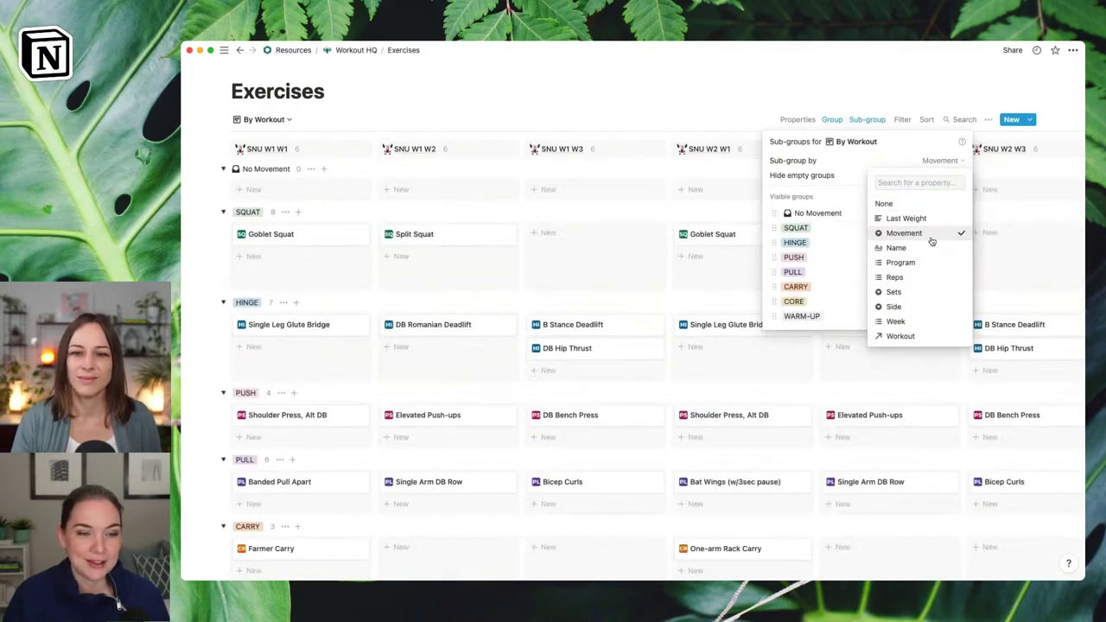
left_click(857, 198)
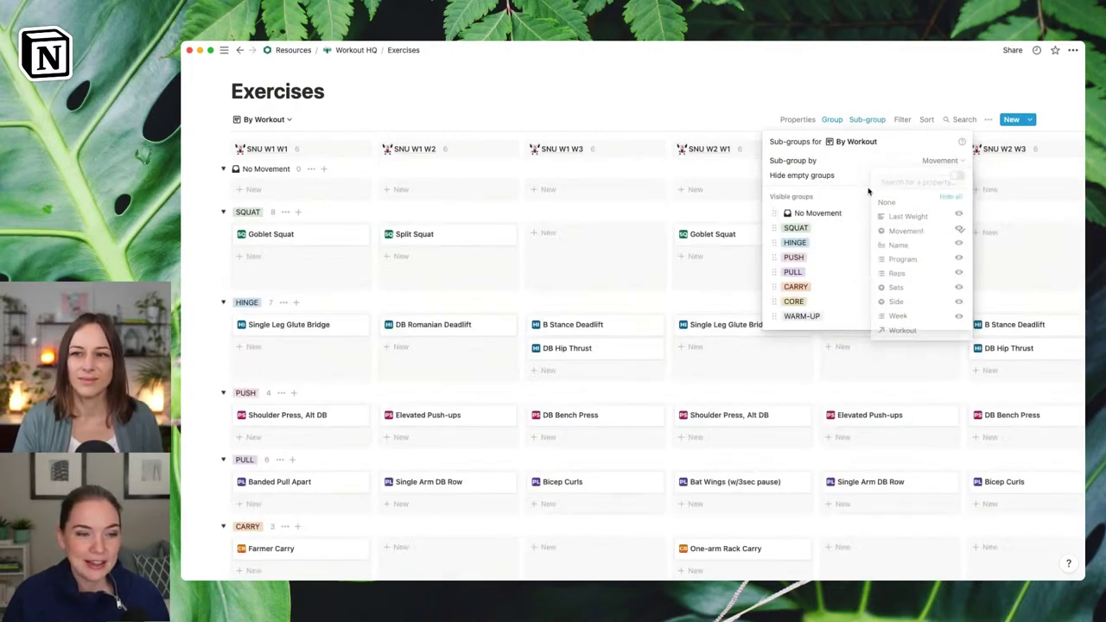
left_click(956, 176)
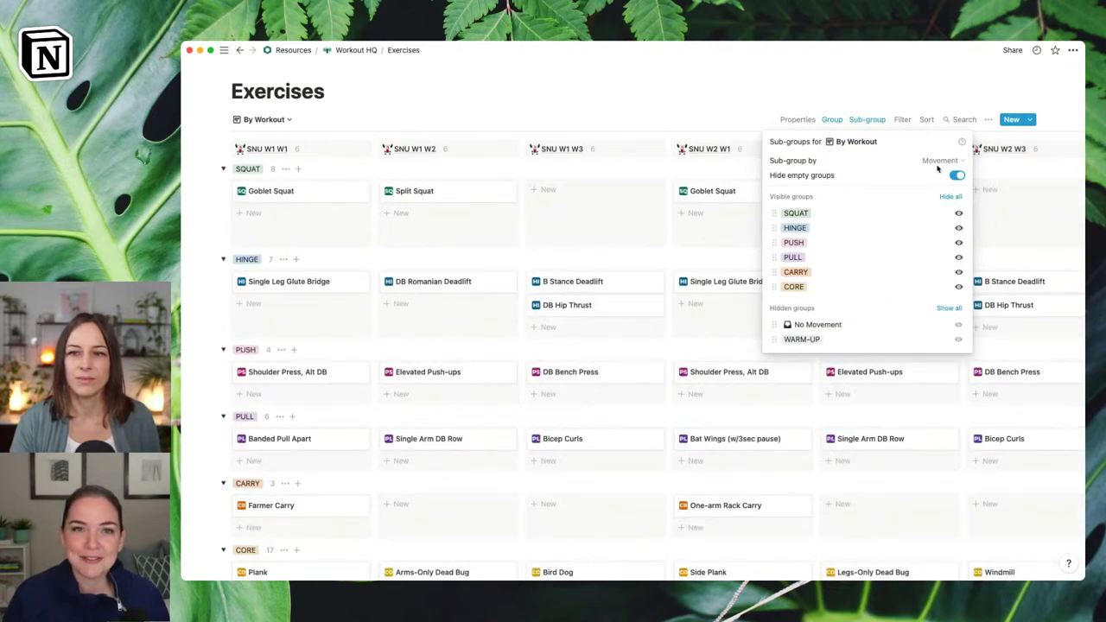
left_click(786, 100)
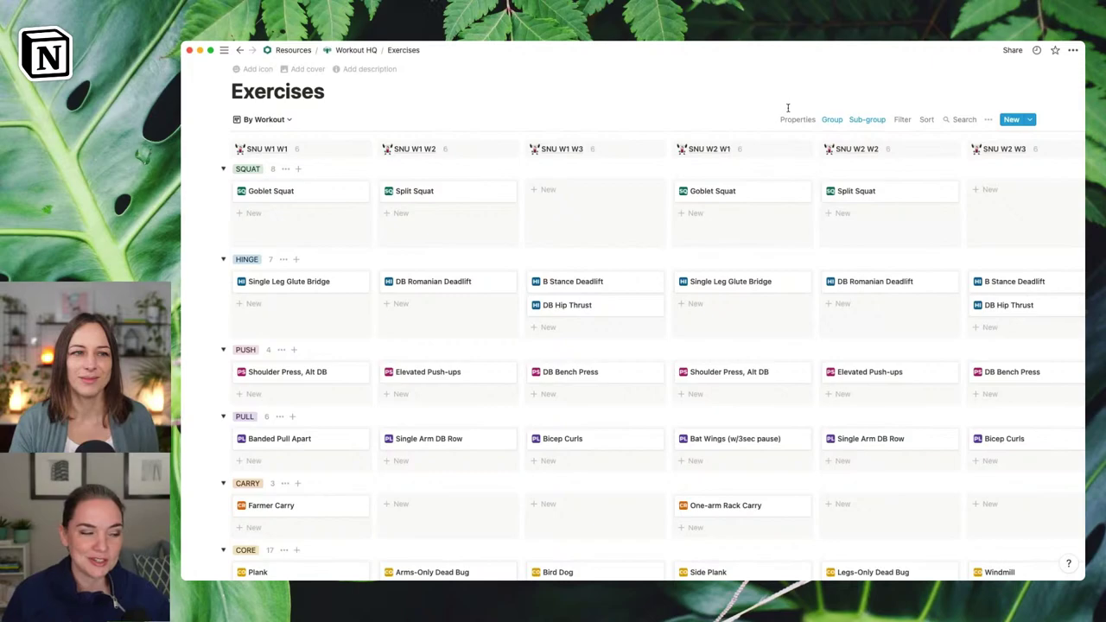
Step: Scroll through the sub-grouped By Workout board to review the movement rows
scroll(783, 203, "down", 3)
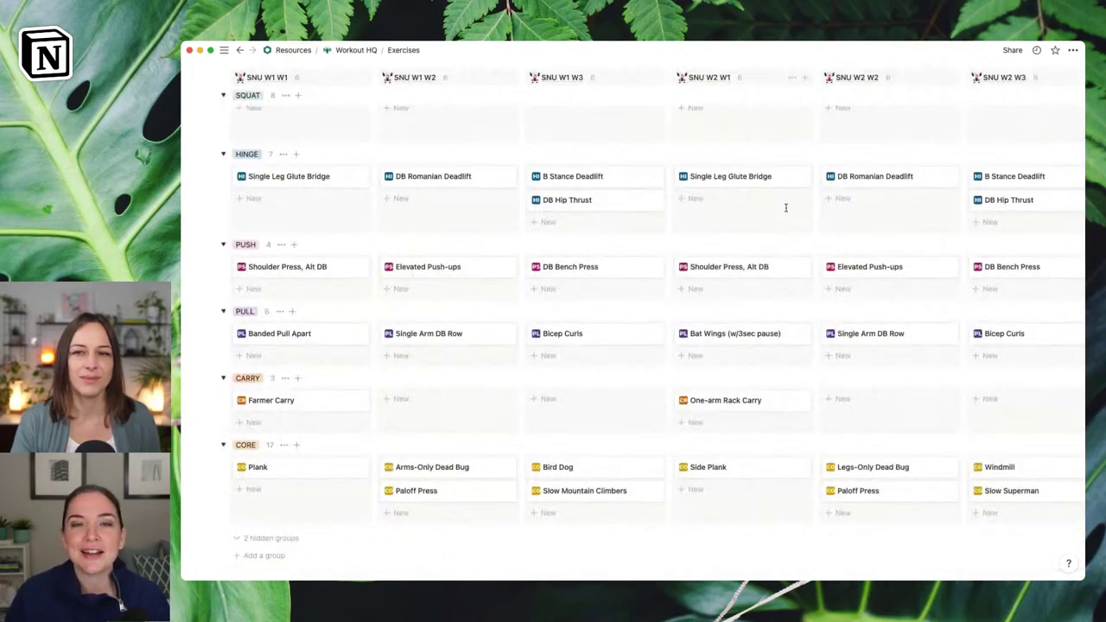
scroll(786, 210, "up", 1)
scroll(785, 210, "up", 3)
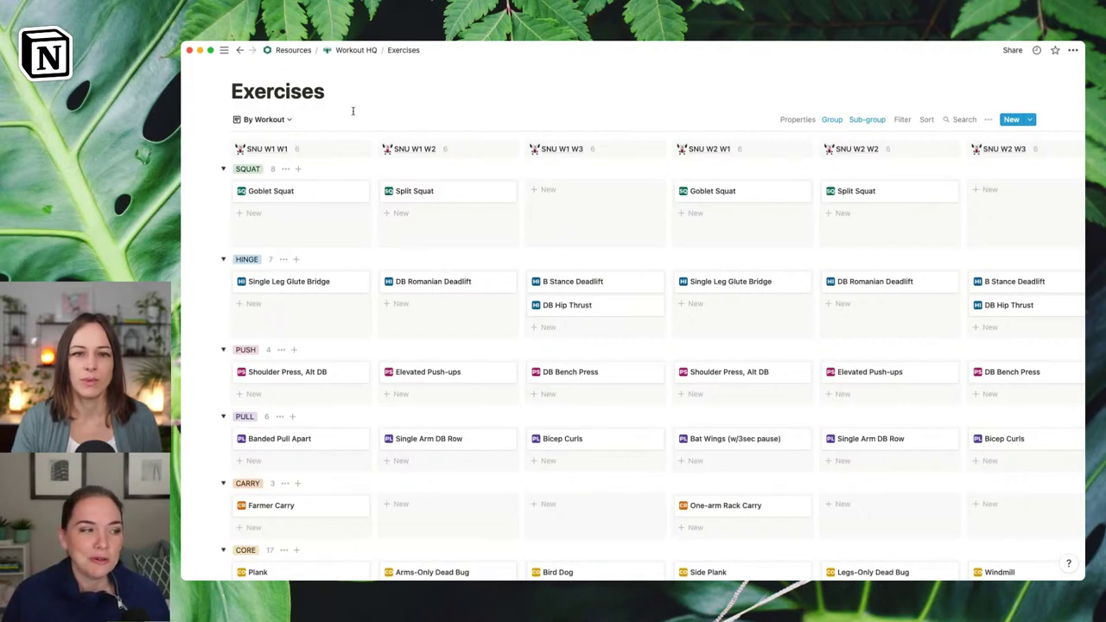
left_click(285, 120)
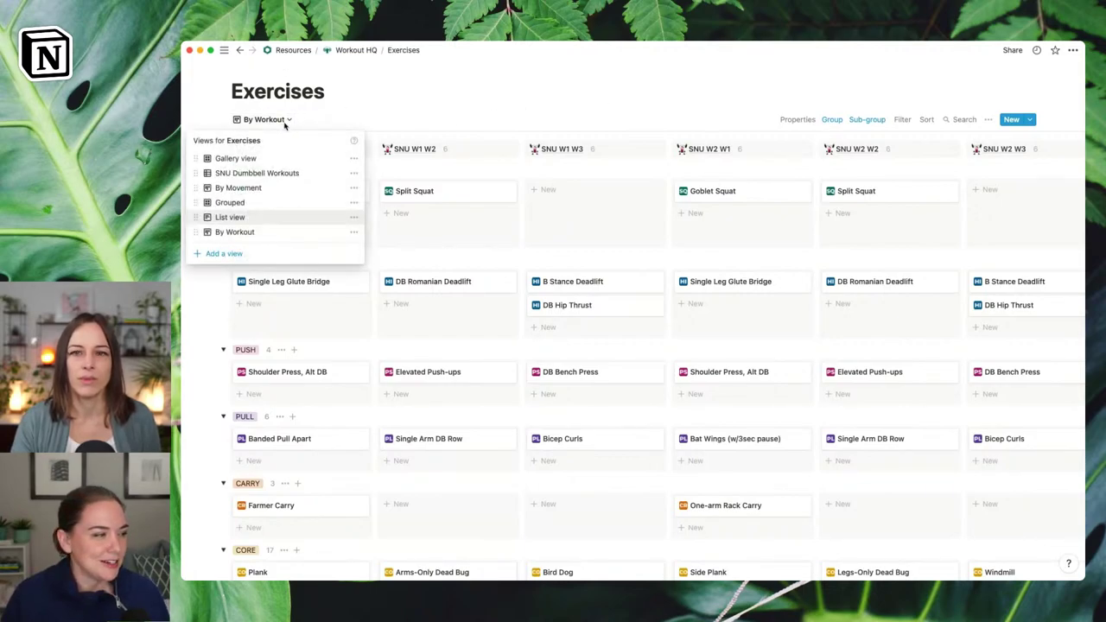
Step: Switch to the By Movement view and sub-group it by Week, hiding empty groups
left_click(267, 188)
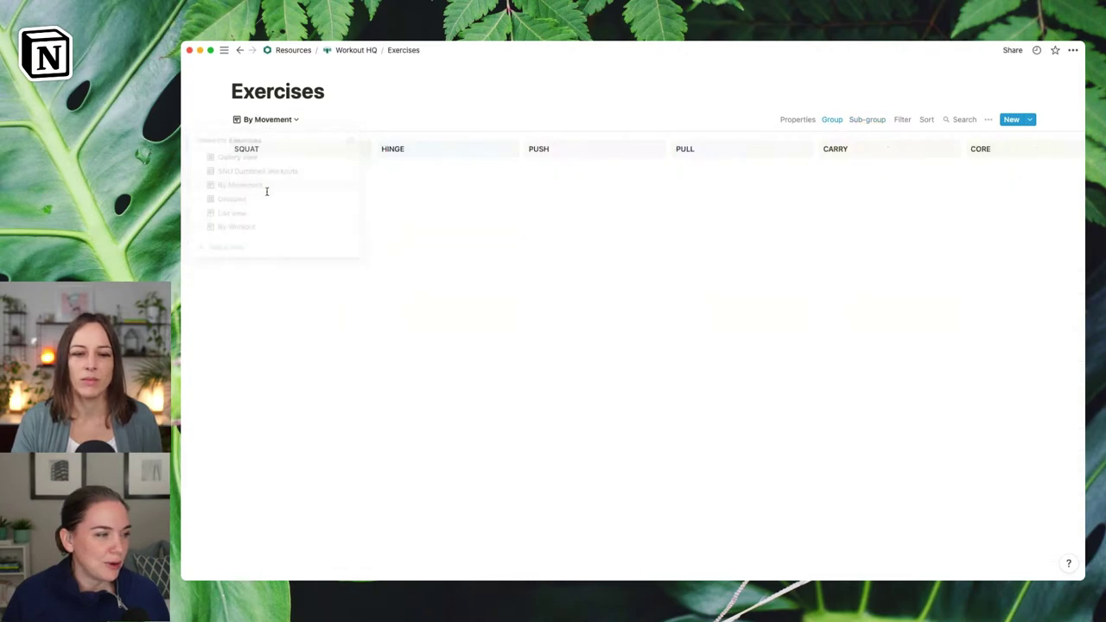
left_click(868, 121)
left_click(948, 161)
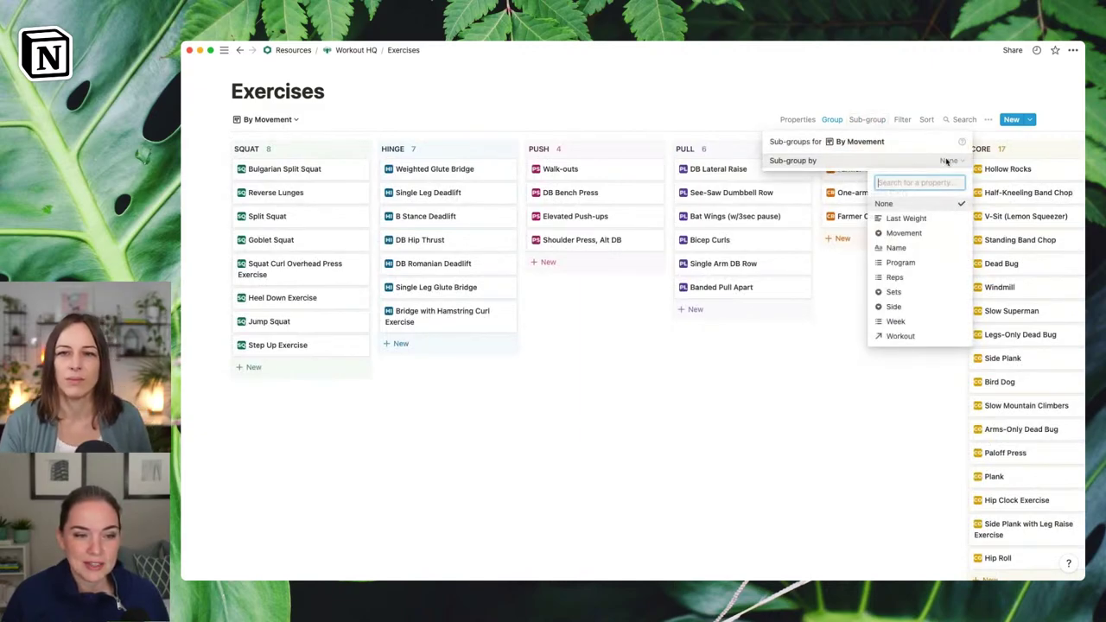
left_click(904, 323)
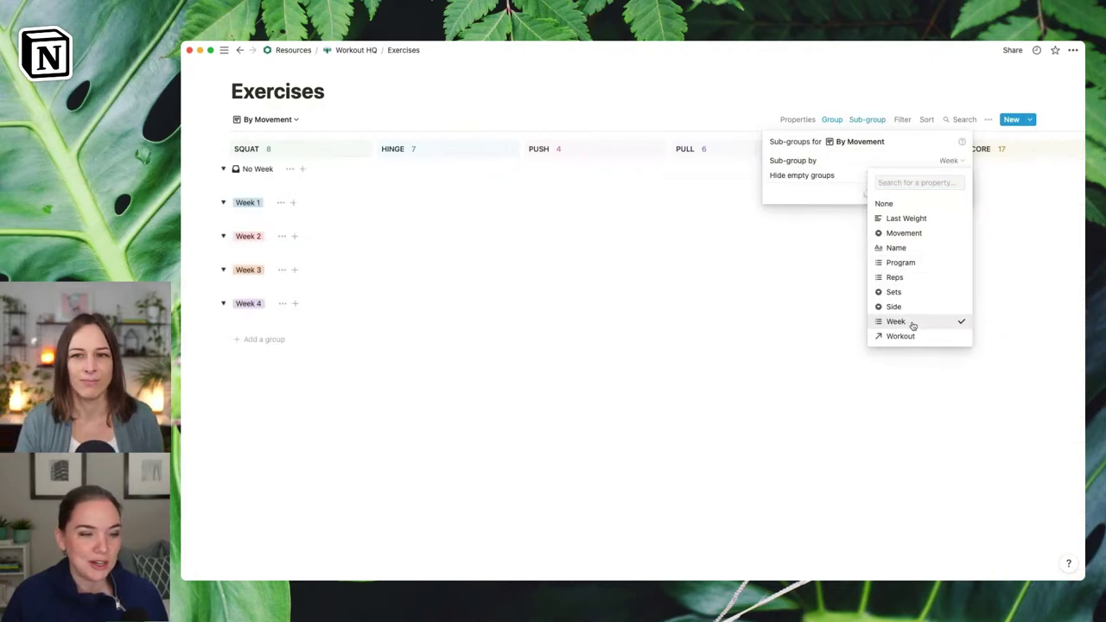
left_click(898, 158)
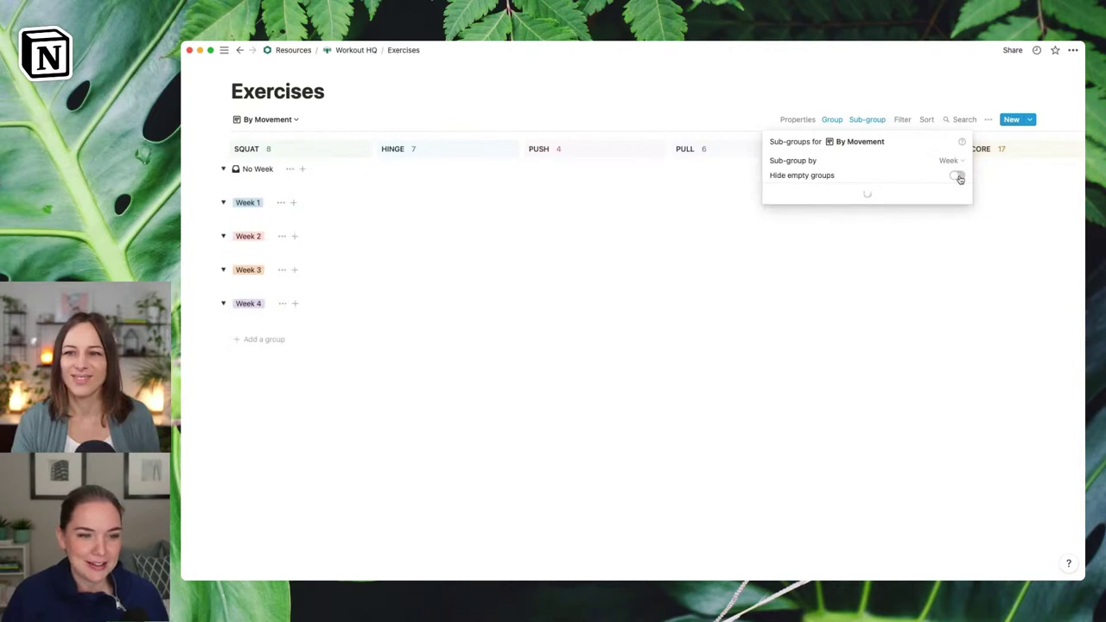
left_click(958, 176)
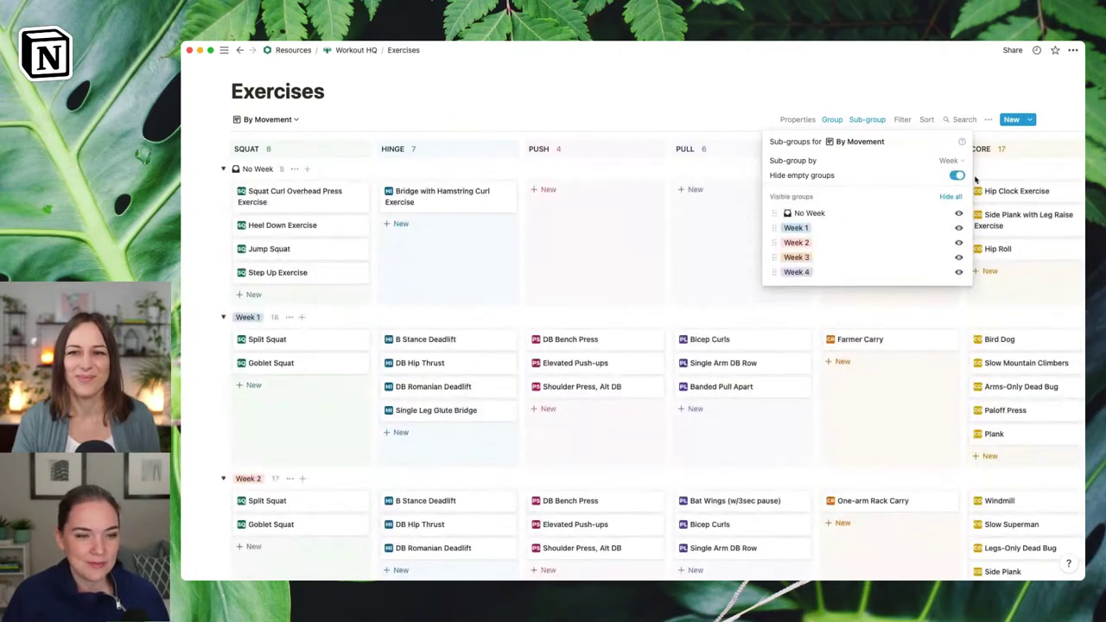
left_click(767, 80)
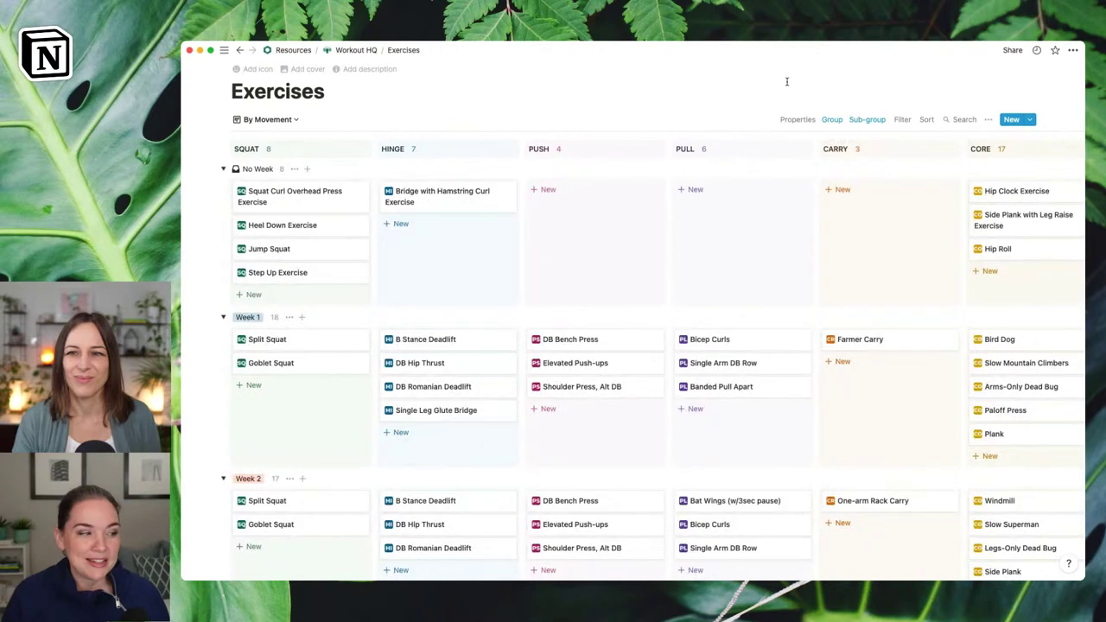
Step: Collapse the No Week sub-group and scroll through the Week 1–4 rows
left_click(223, 170)
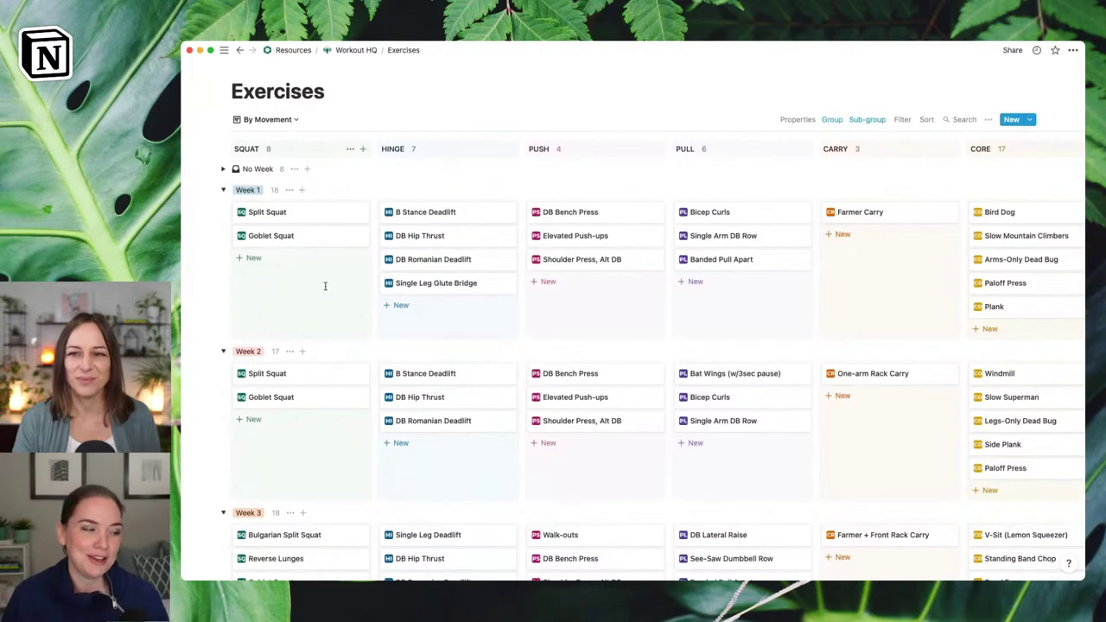
scroll(325, 285, "down", 3)
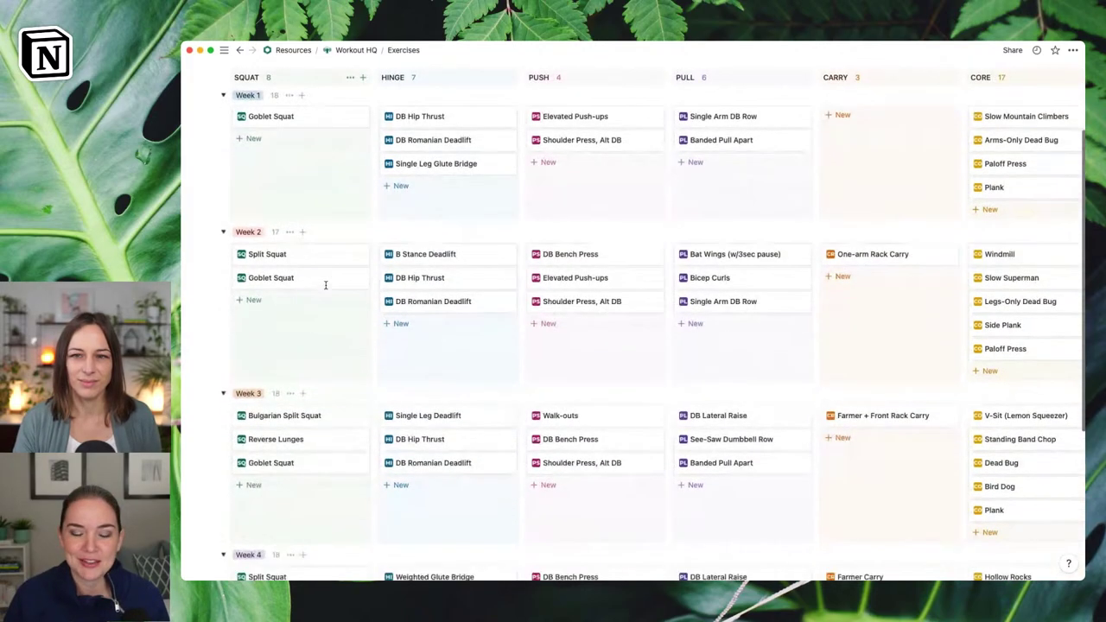
scroll(327, 289, "down", 1)
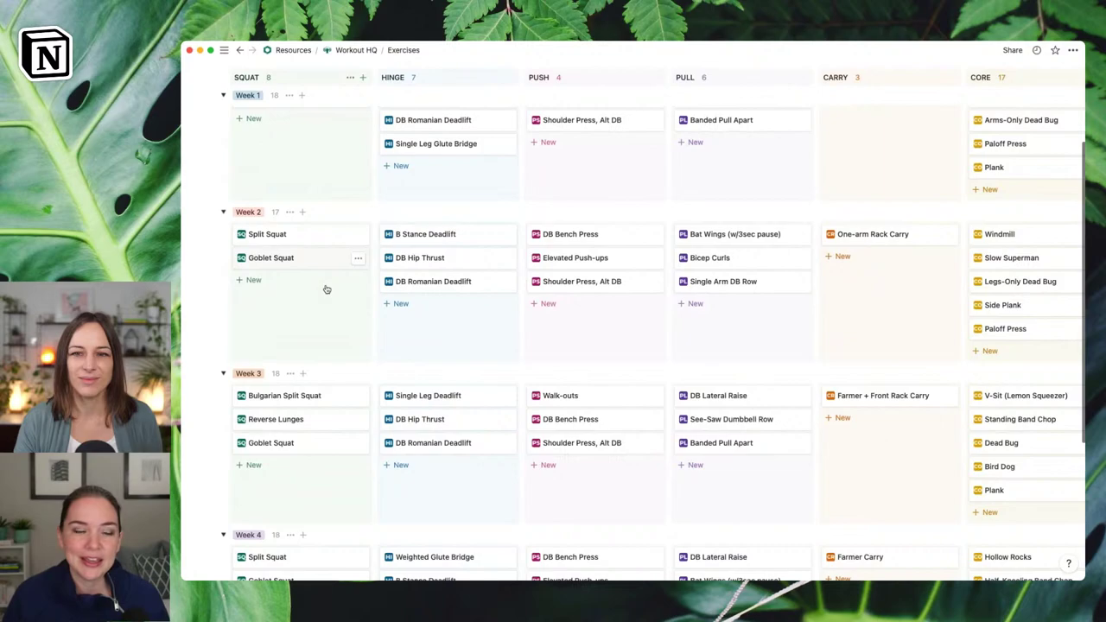
scroll(326, 289, "down", 3)
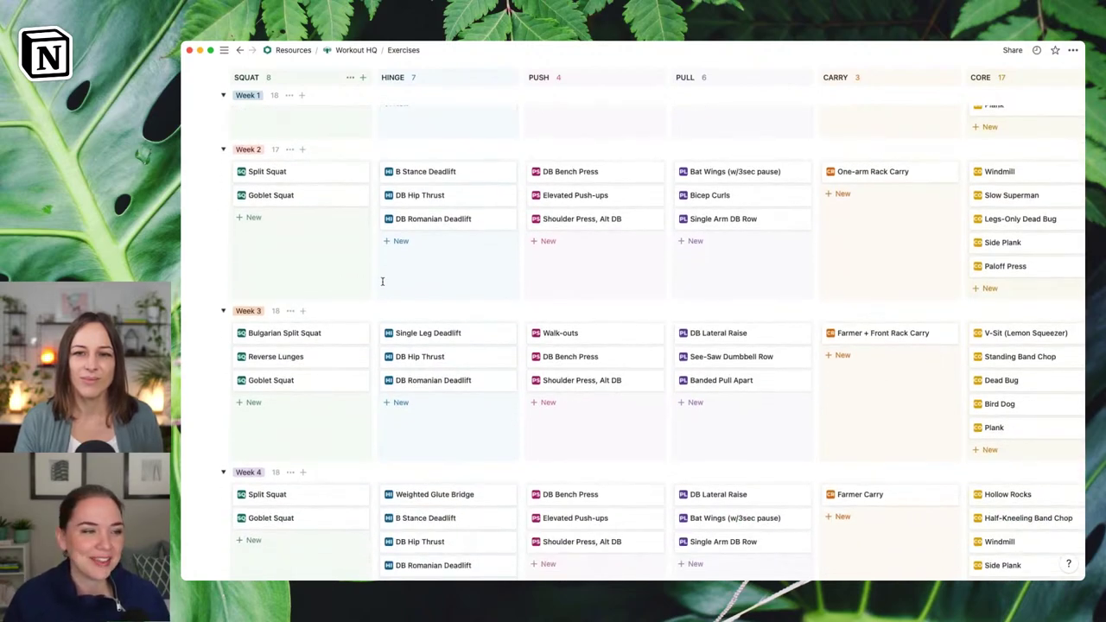
scroll(587, 256, "up", 6)
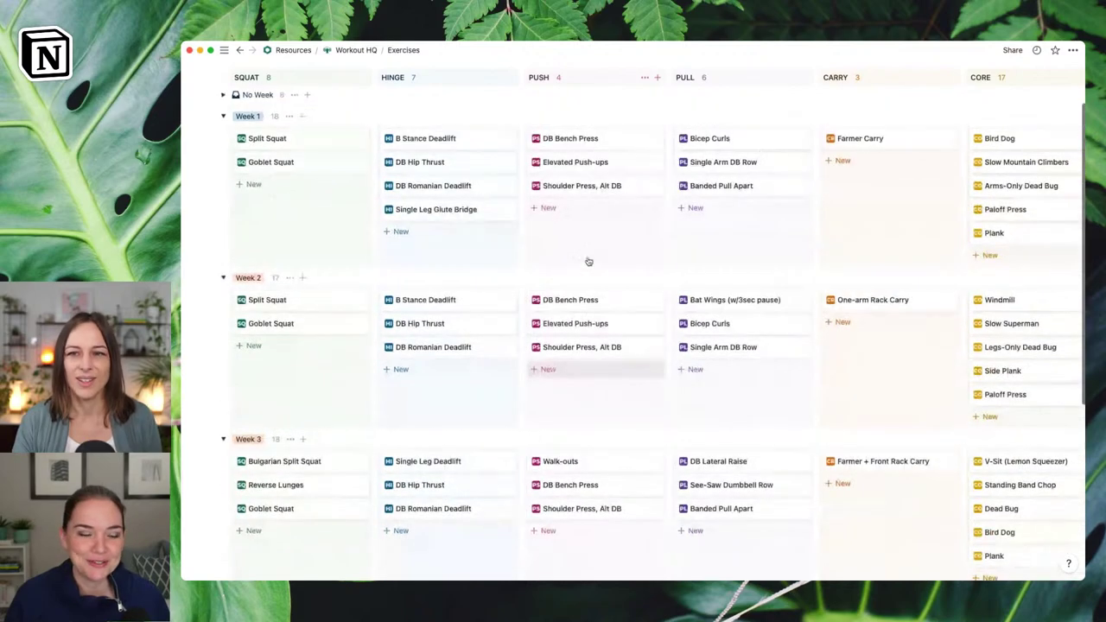
scroll(587, 257, "up", 1)
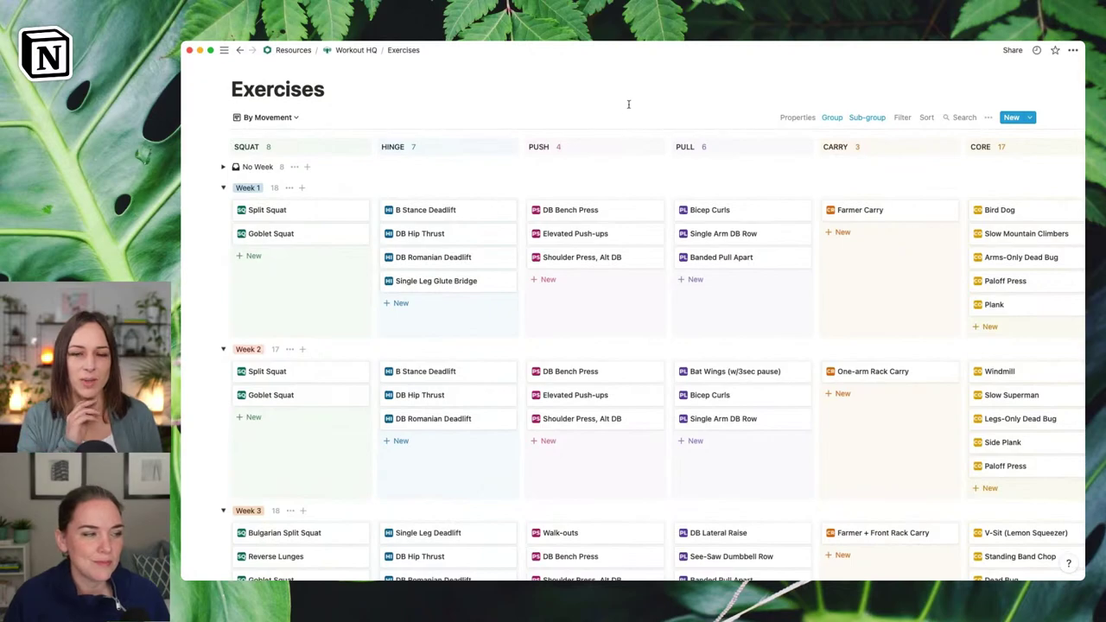
Step: Check the By Movement board's sub-group property and leave it set to Week
left_click(868, 120)
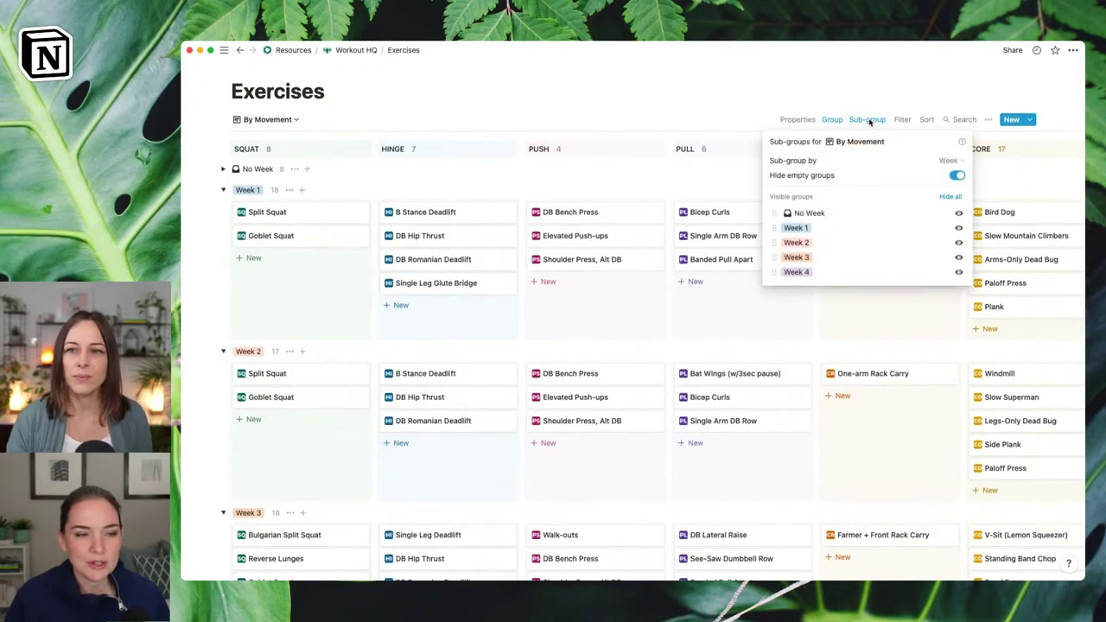
left_click(946, 161)
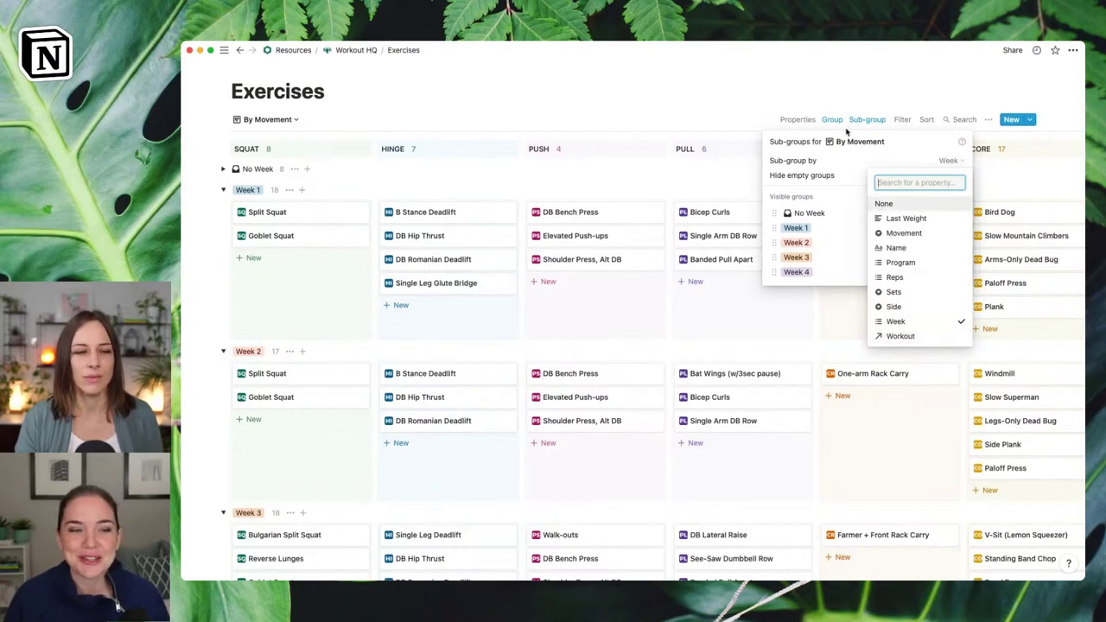
key("Escape")
left_click(834, 93)
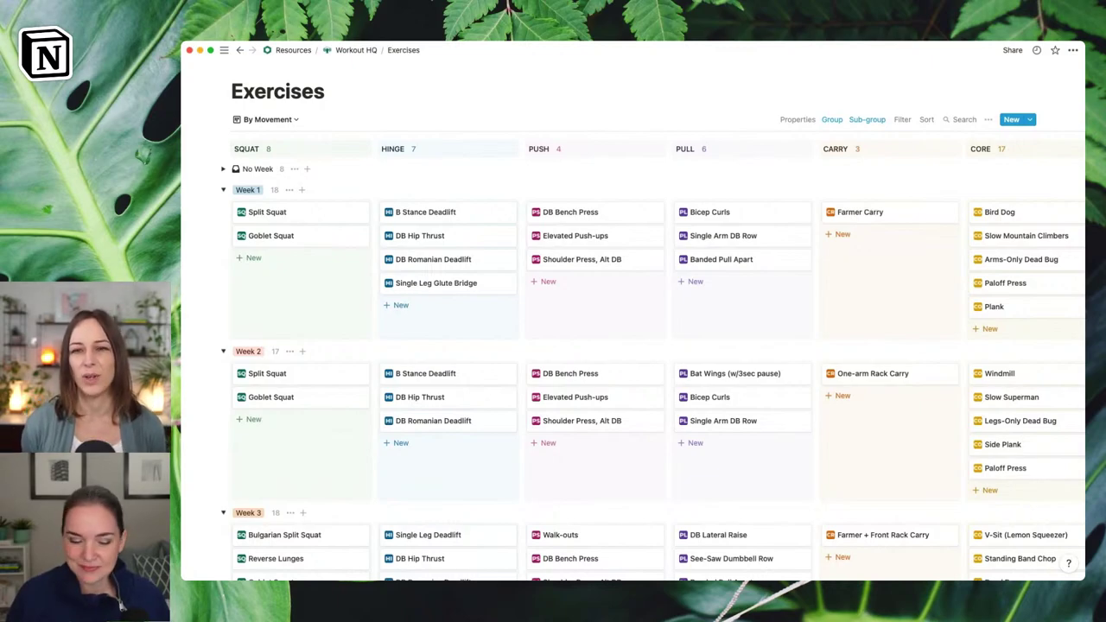
Step: Switch to the SNU Dumbbell Workouts table and confirm its Movement ascending sort
left_click(289, 123)
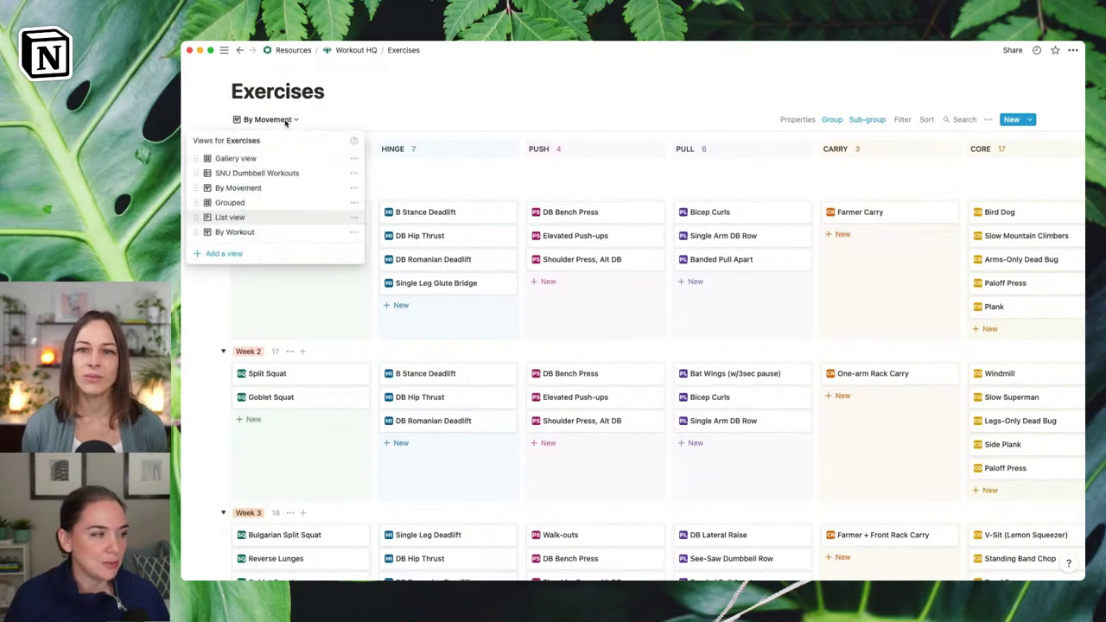
left_click(246, 173)
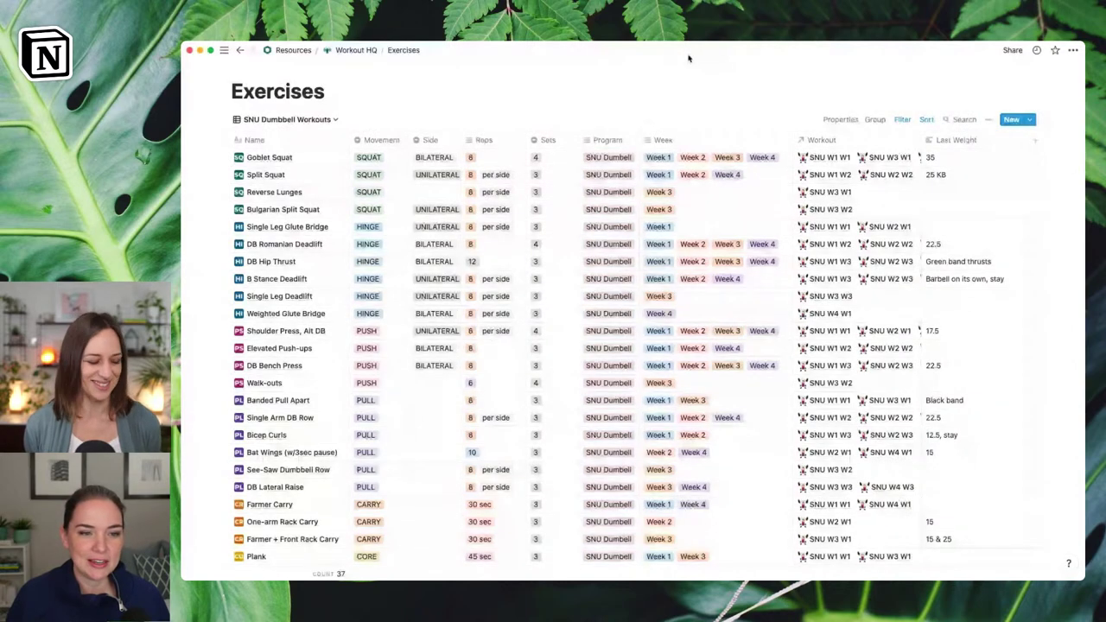
left_click(927, 120)
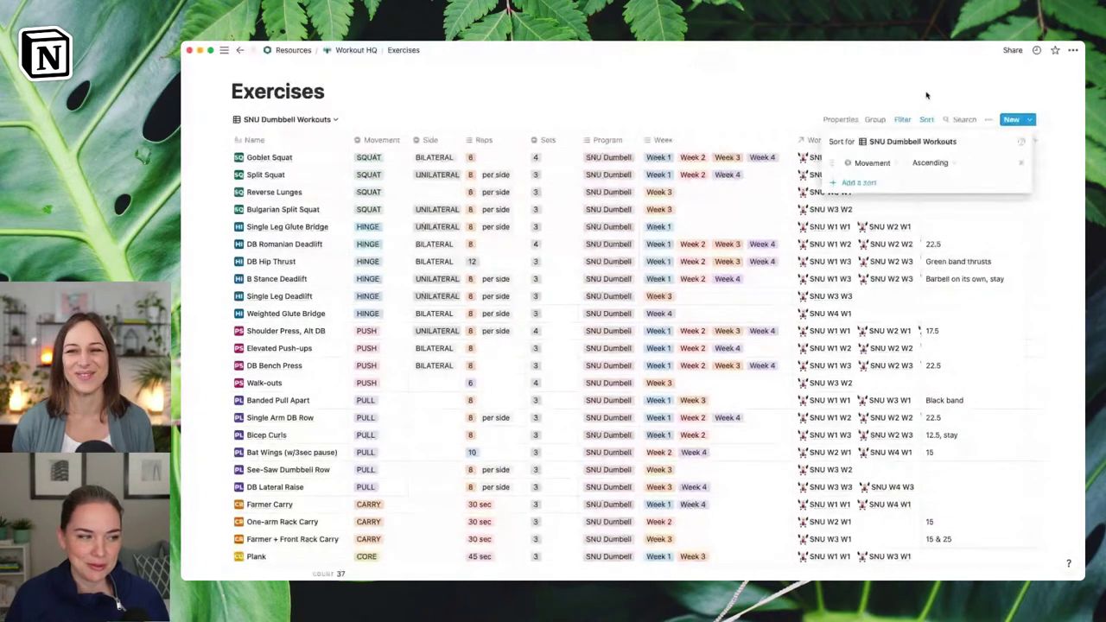
left_click(925, 91)
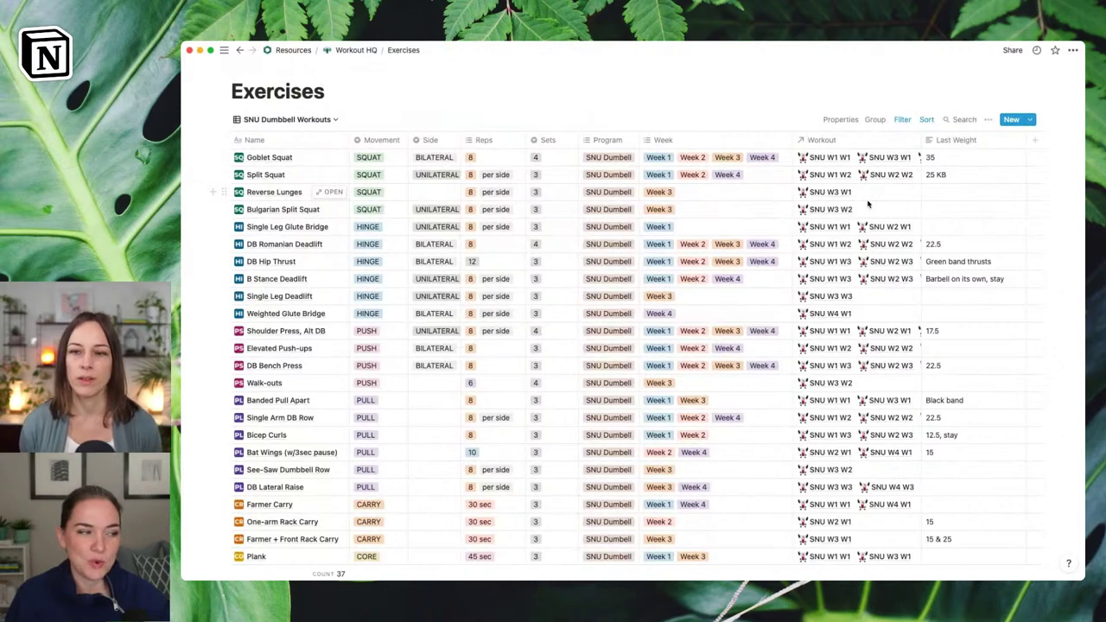
left_click(823, 157)
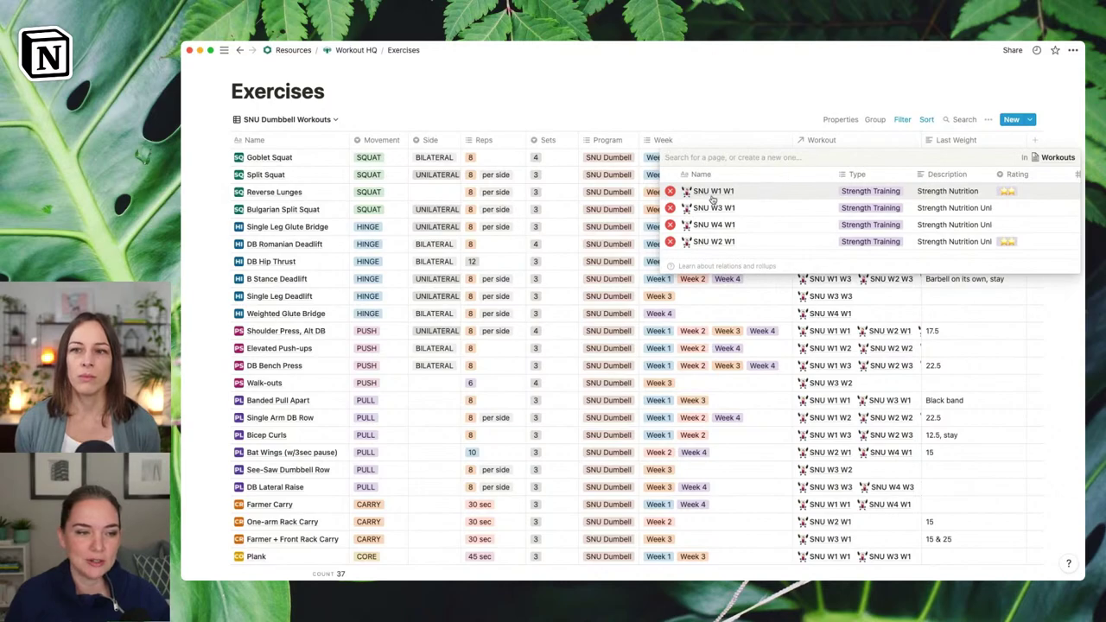
left_click(713, 192)
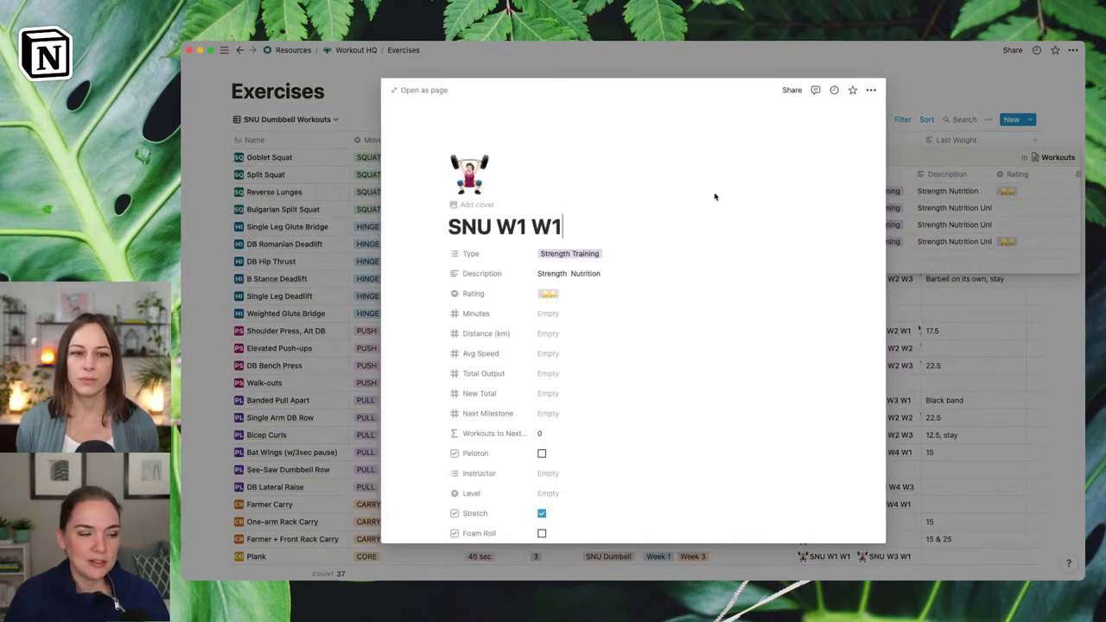
scroll(688, 231, "down", 15)
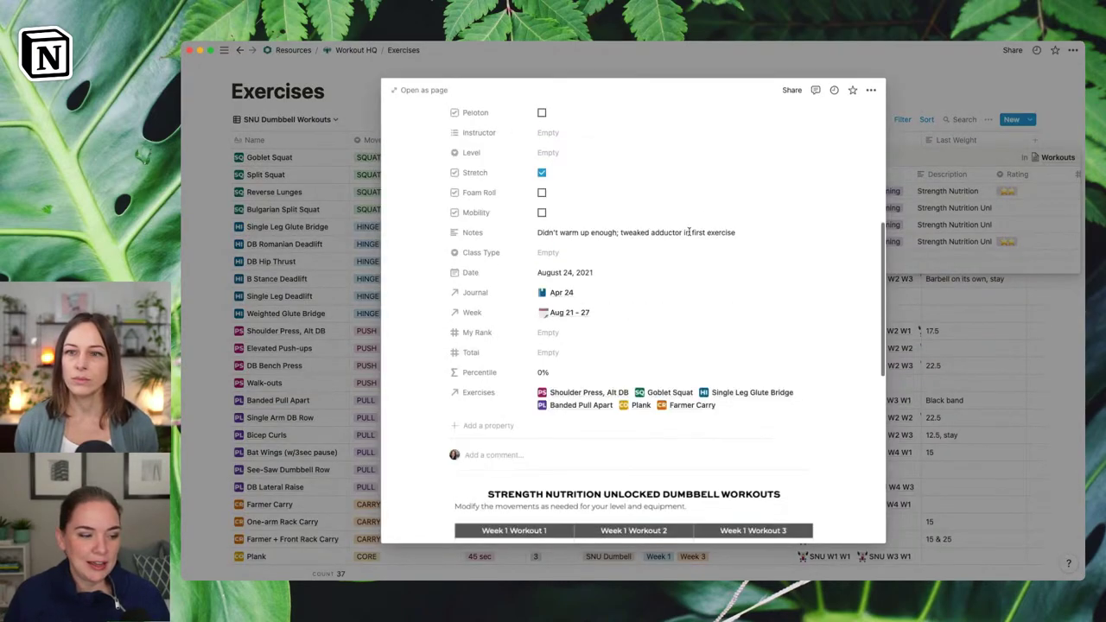
scroll(729, 255, "down", 5)
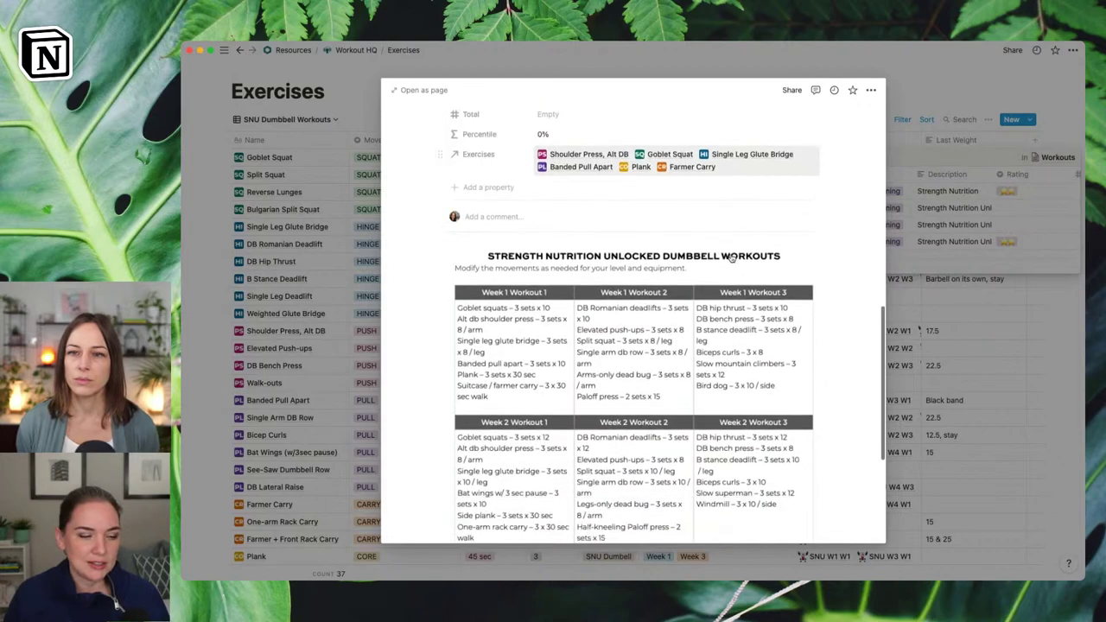
scroll(730, 261, "down", 4)
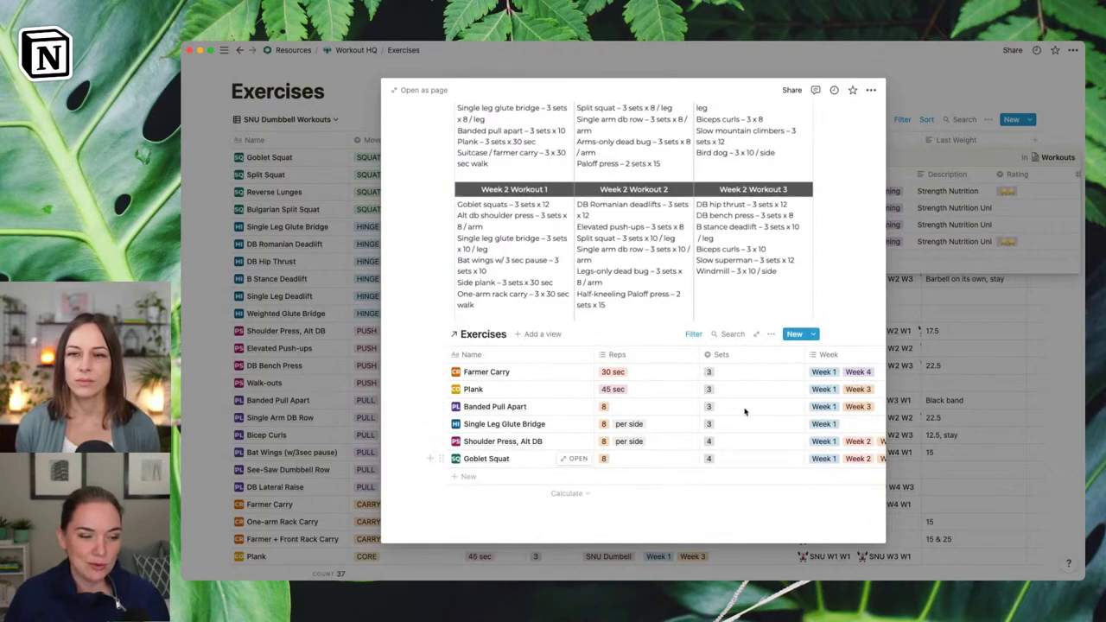
scroll(755, 444, "right", 2)
scroll(755, 444, "right", 2)
scroll(662, 434, "left", 4)
scroll(620, 420, "up", 20)
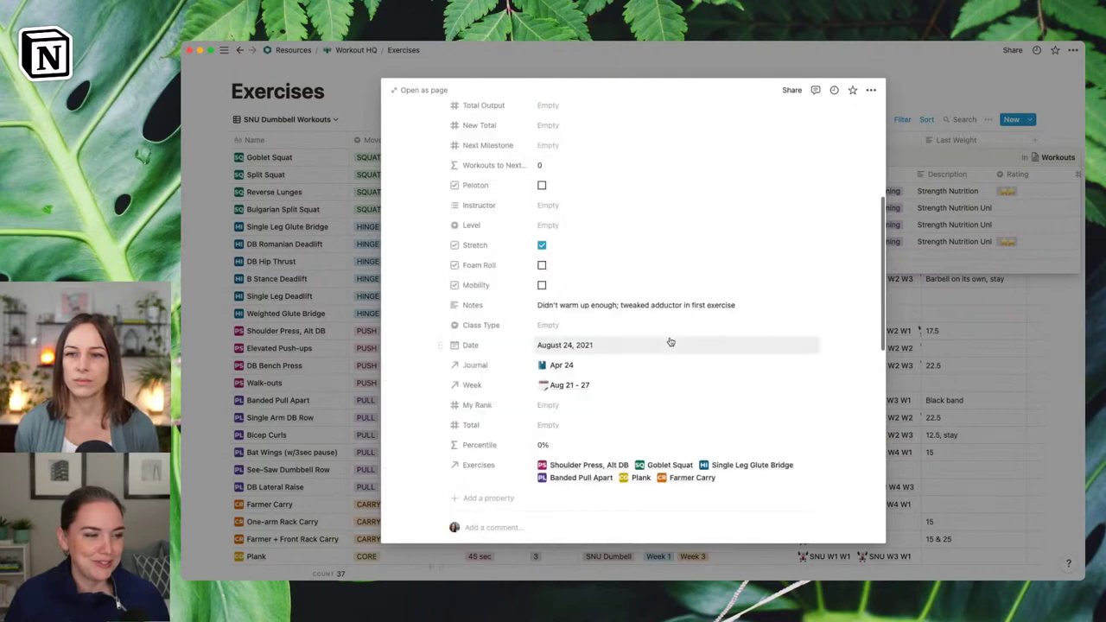
left_click(935, 105)
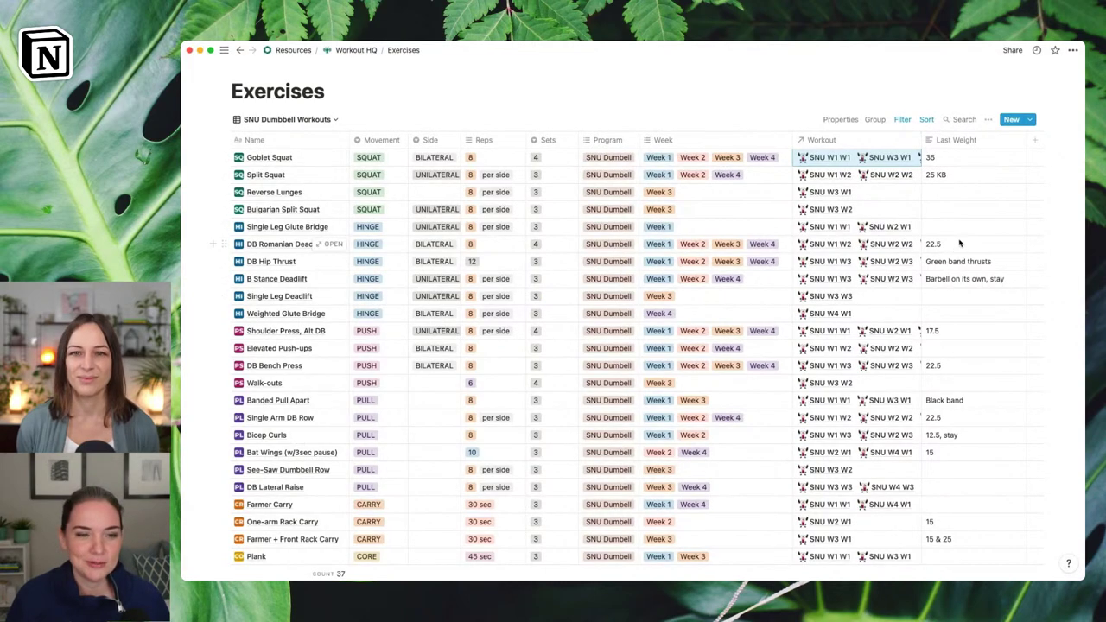
Step: Hide the Last Weight column in the SNU Dumbbell Workouts table
left_click(952, 147)
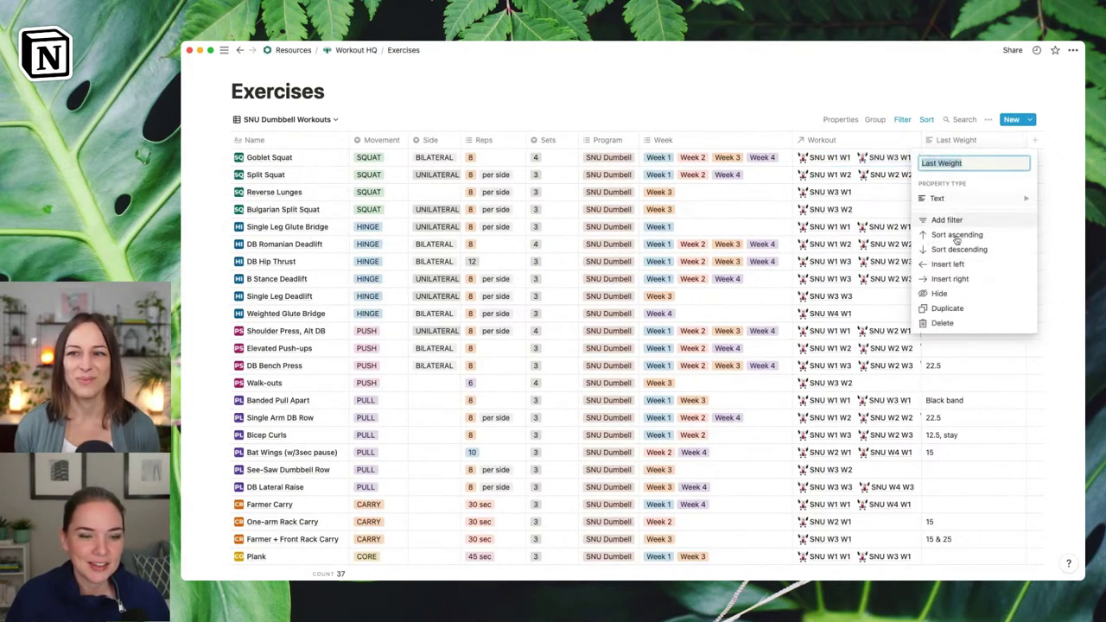
left_click(951, 291)
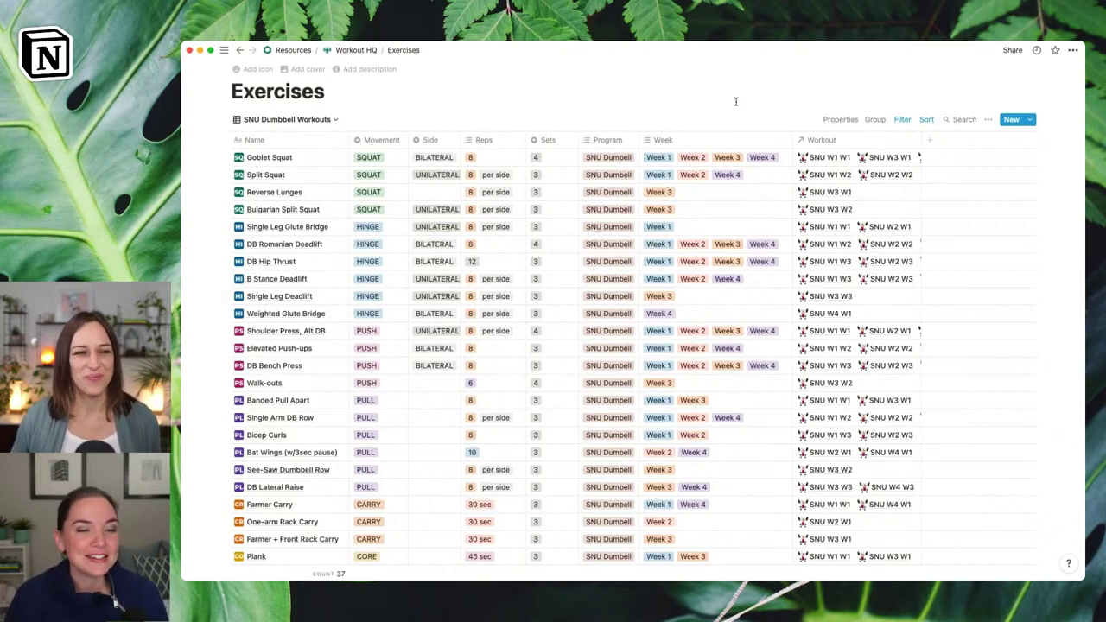
Step: Group the SNU Dumbbell Workouts table by Week with the empty No Week group hidden
left_click(874, 125)
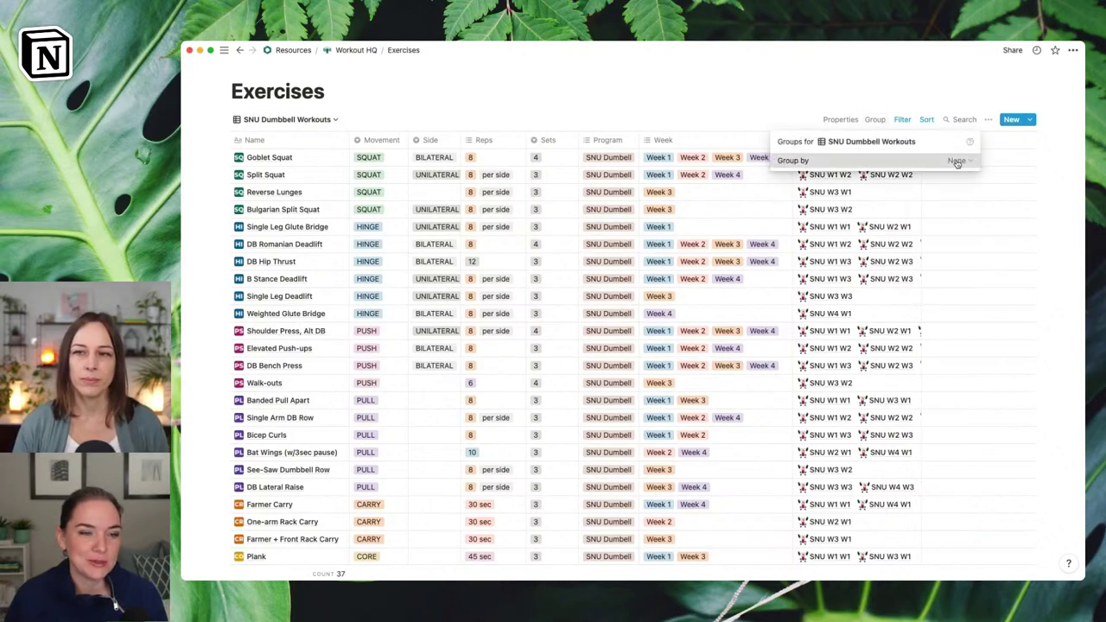
left_click(957, 162)
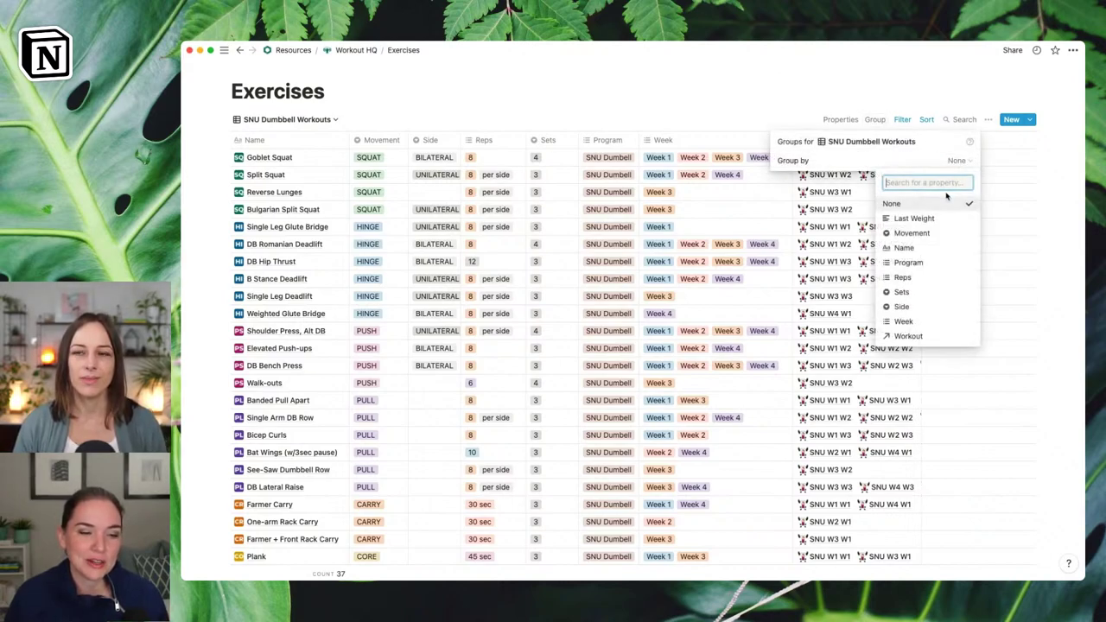
left_click(921, 322)
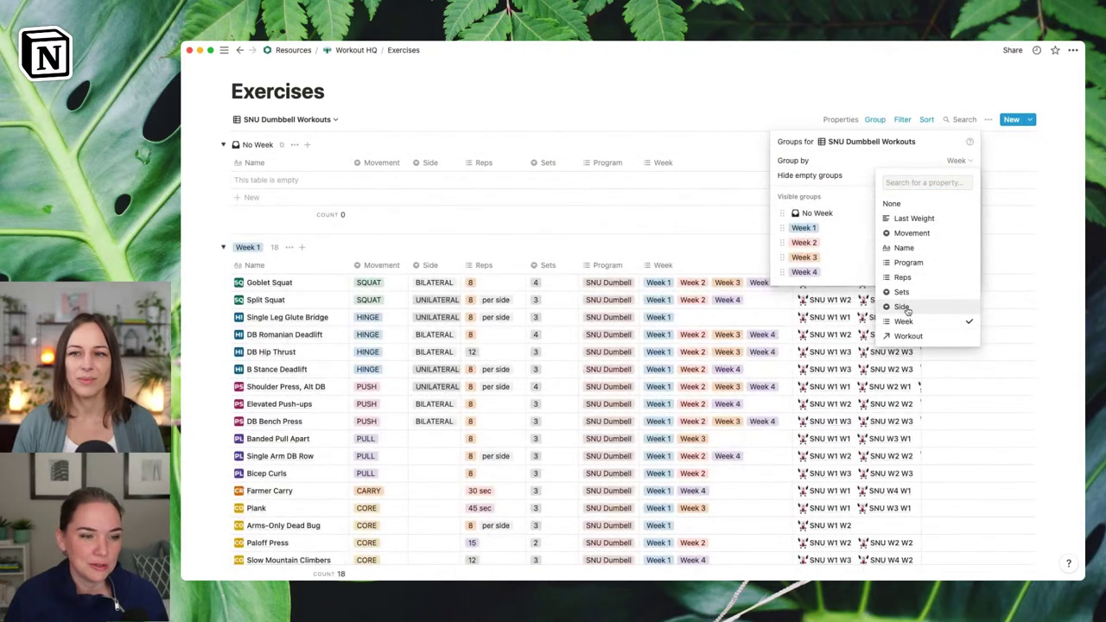
left_click(840, 95)
left_click(964, 175)
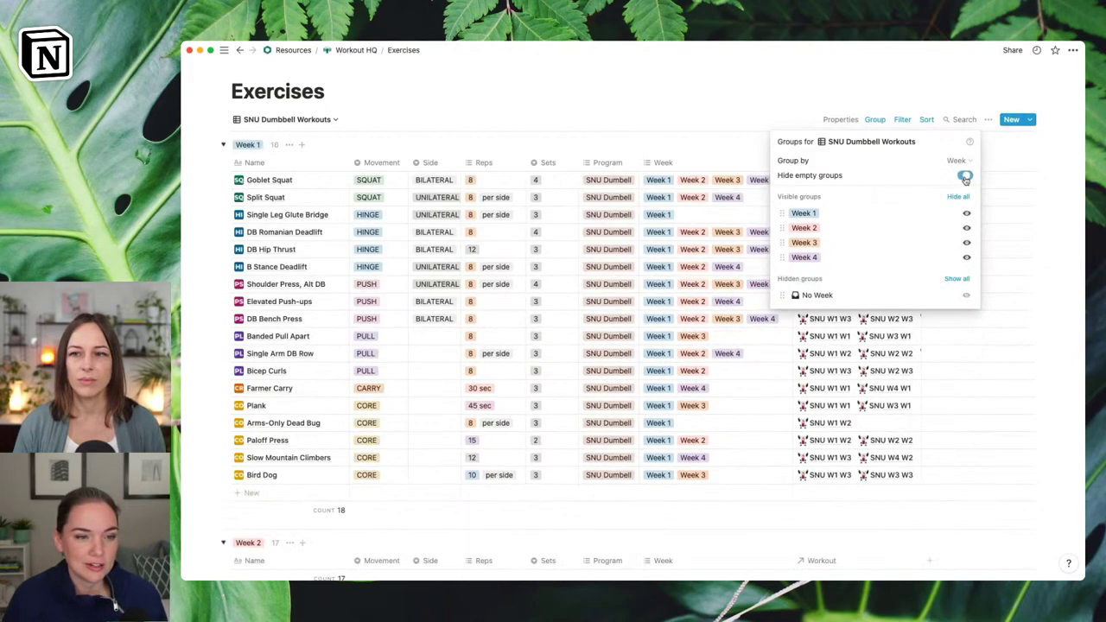
left_click(614, 110)
Step: Scroll through the Week 1–4 groups of the table to review them
scroll(616, 249, "down", 7)
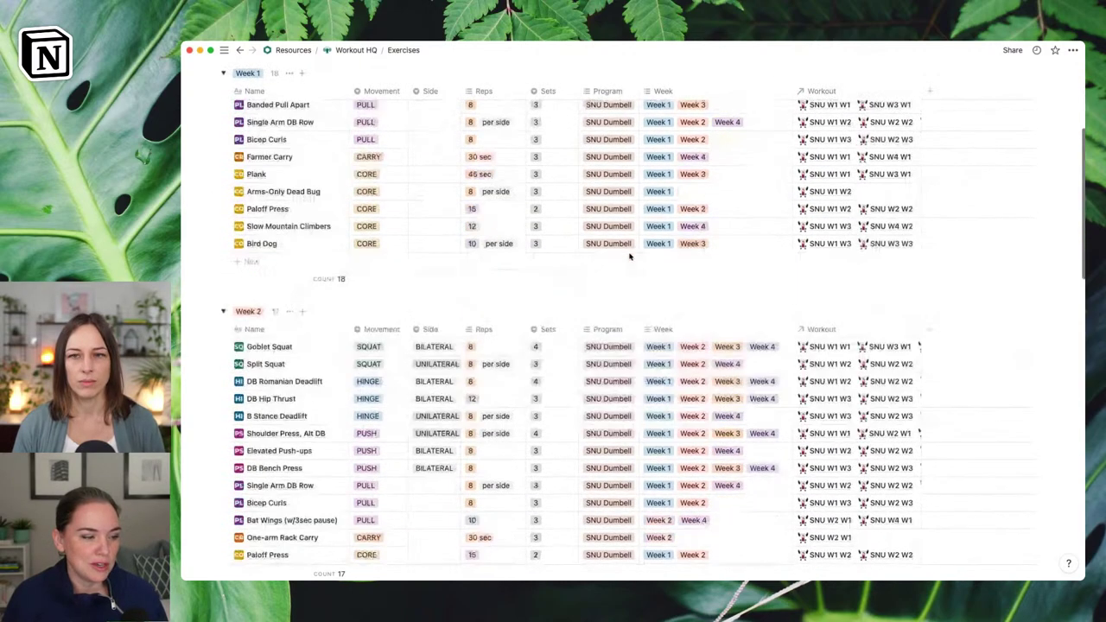
scroll(629, 252, "down", 8)
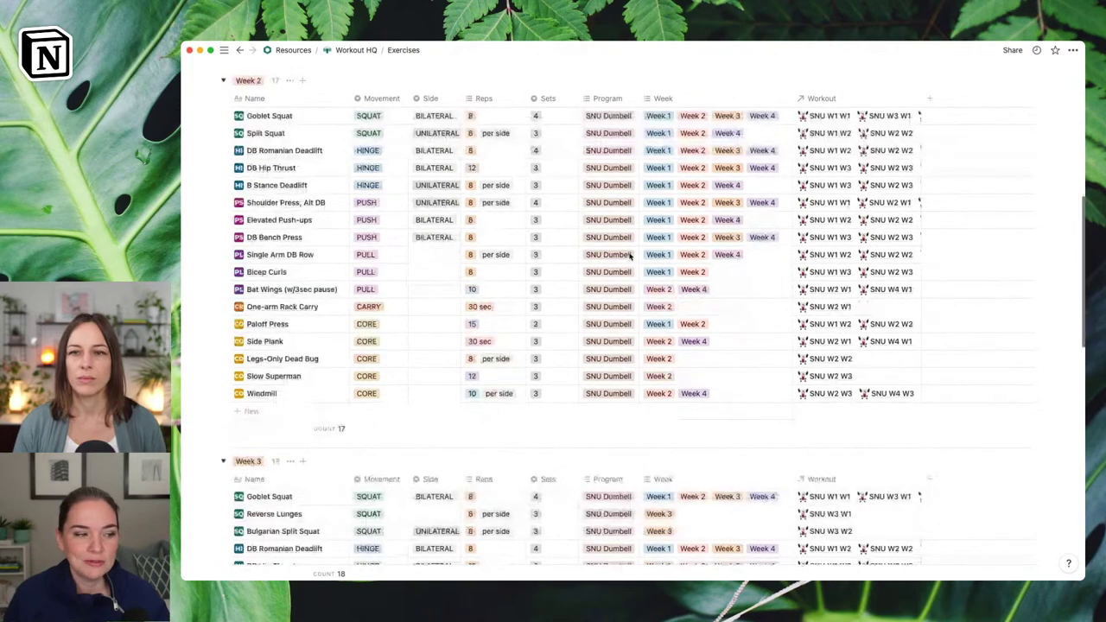
scroll(630, 257, "down", 4)
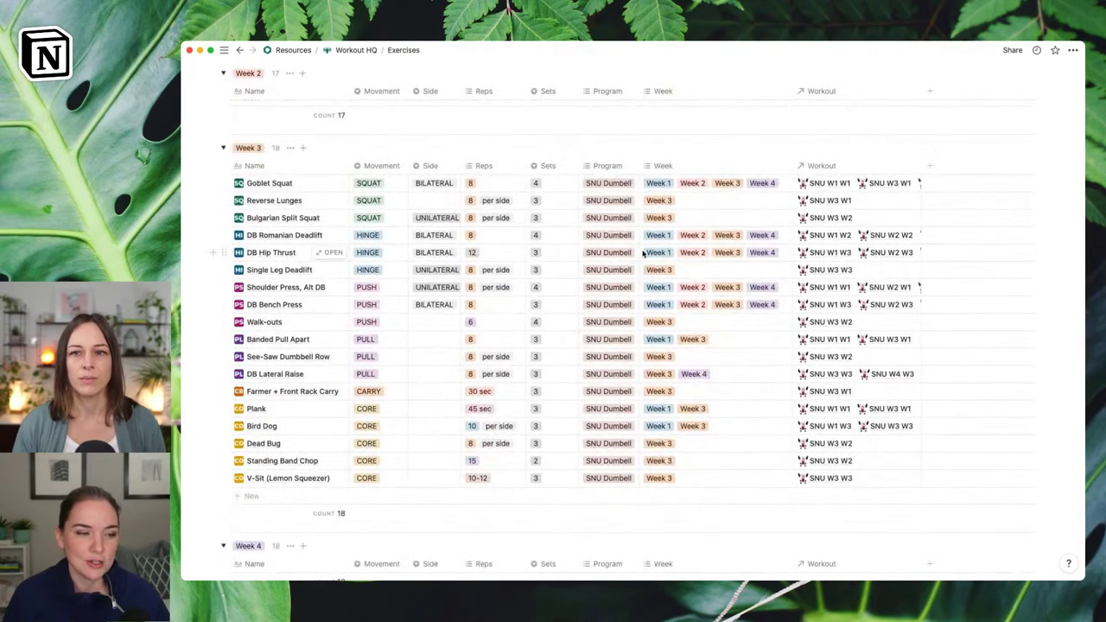
scroll(639, 252, "up", 12)
left_click(874, 119)
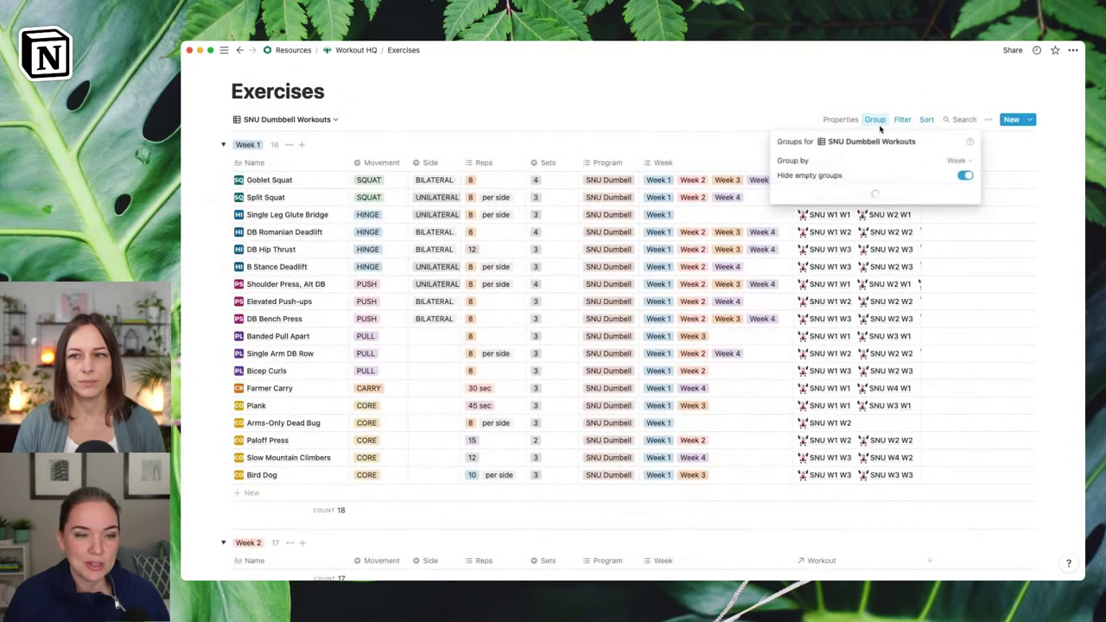
Step: Regroup the table by Workout and hide the No Workout group
left_click(956, 160)
left_click(941, 338)
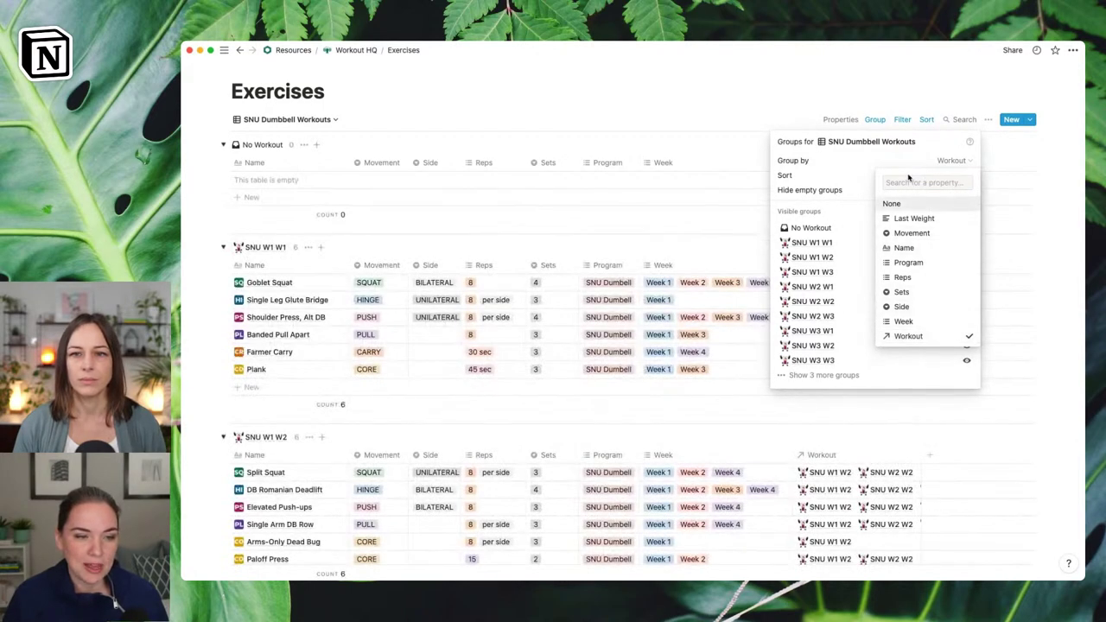
key("Escape")
left_click(966, 230)
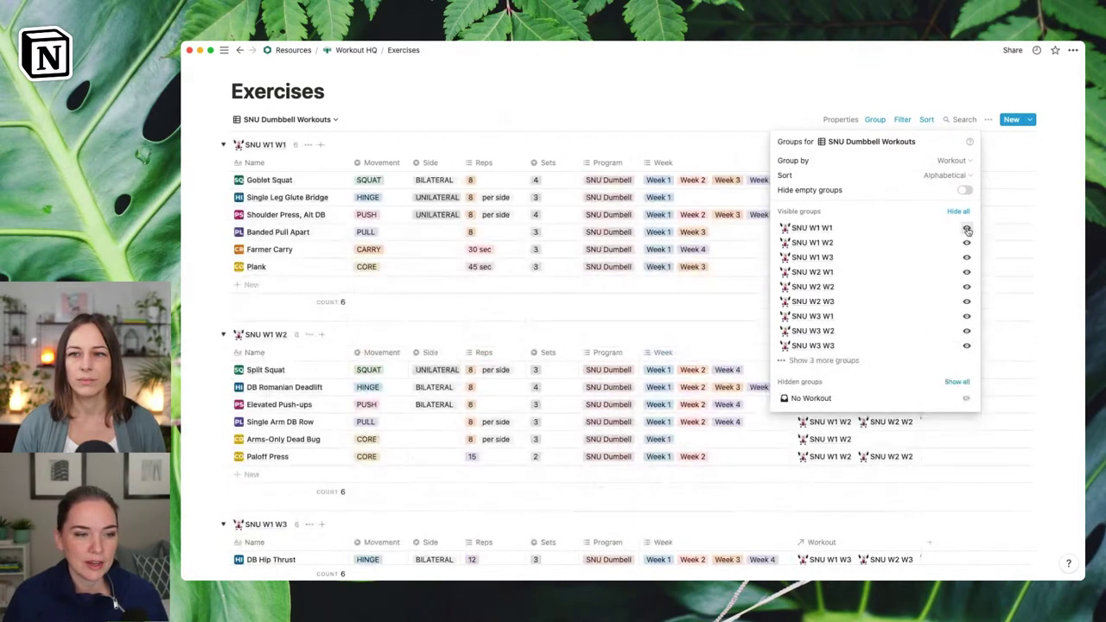
left_click(754, 86)
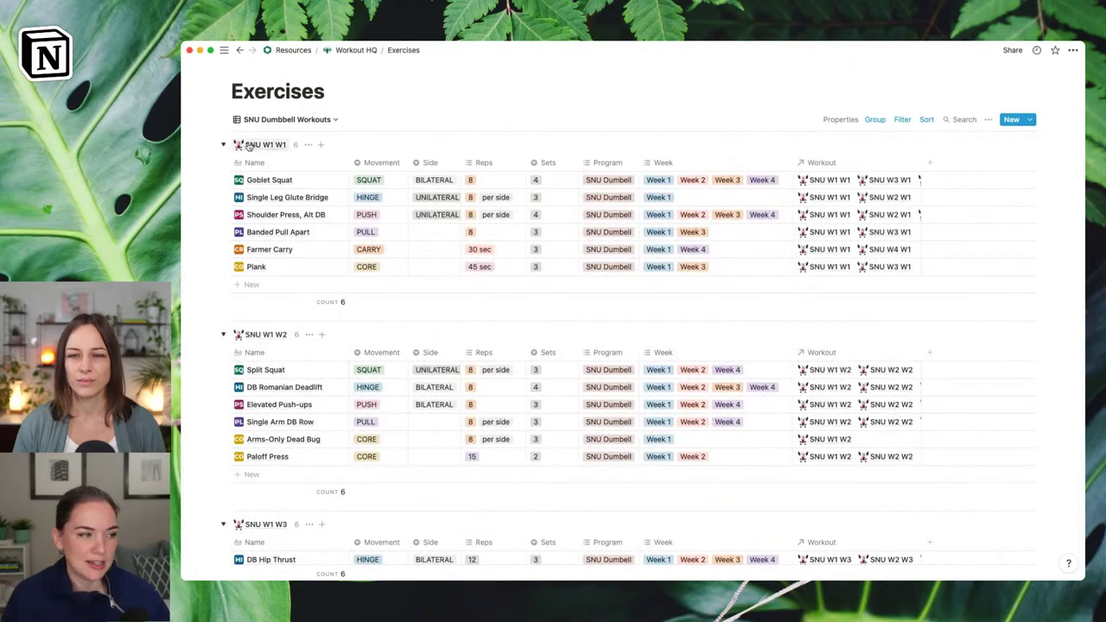
Step: Collapse every workout group, leaving only SNU W1 W1 expanded
left_click(224, 336)
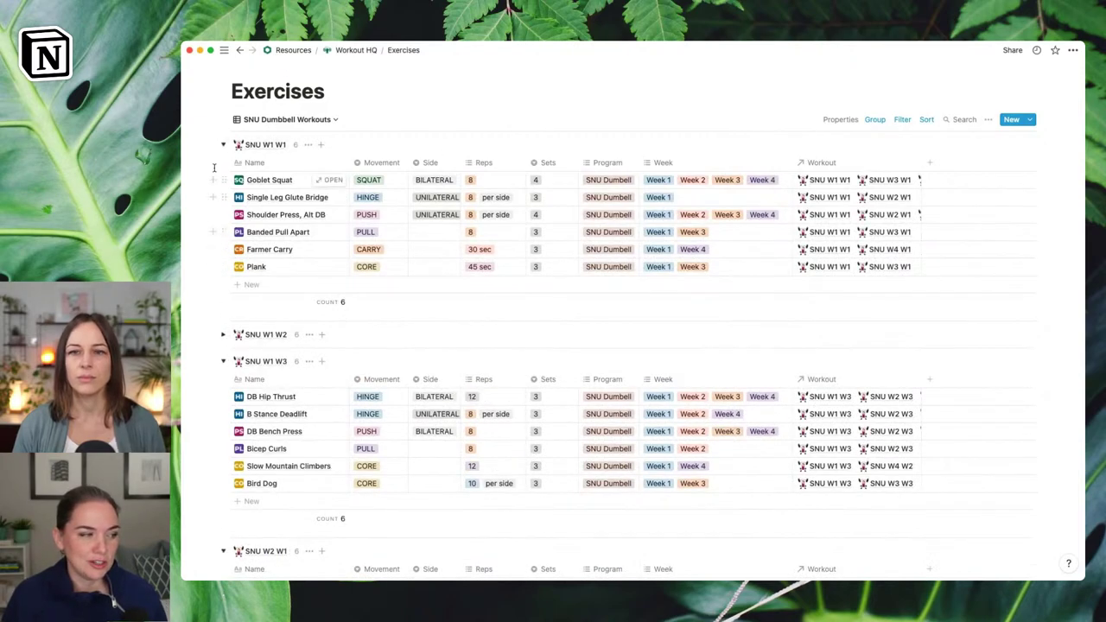
left_click(223, 144)
left_click(223, 388)
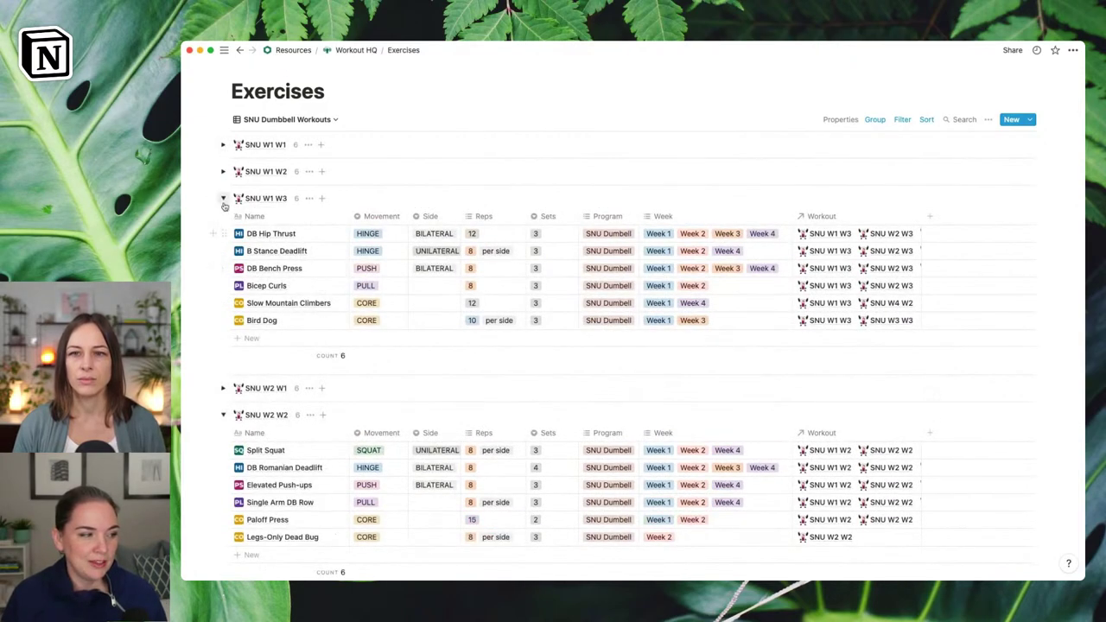
left_click(223, 198)
left_click(223, 442)
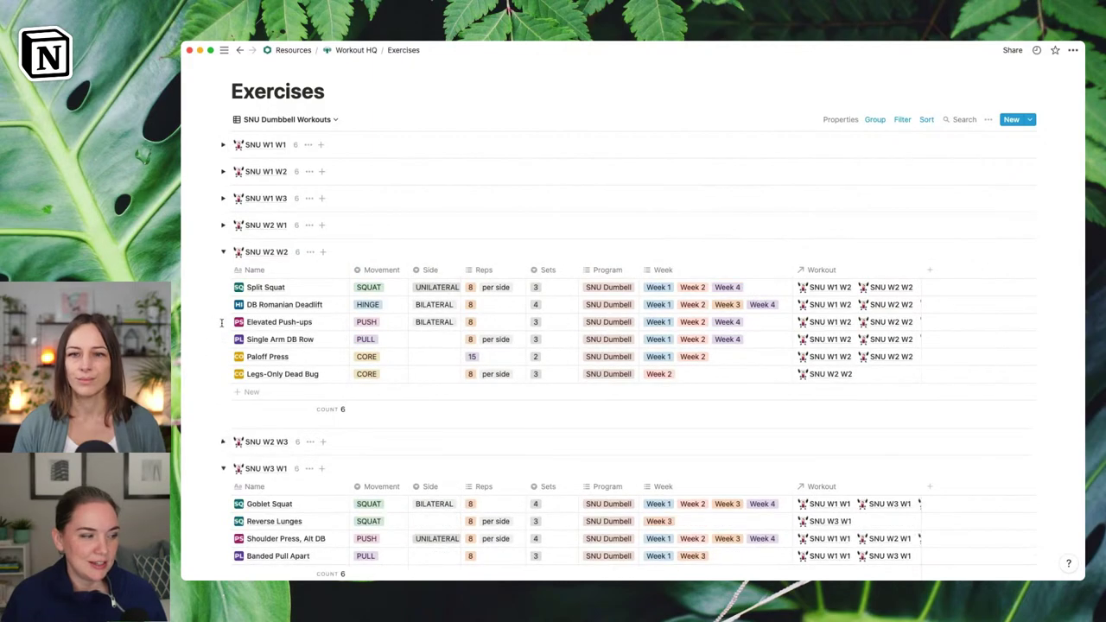
left_click(222, 252)
left_click(223, 305)
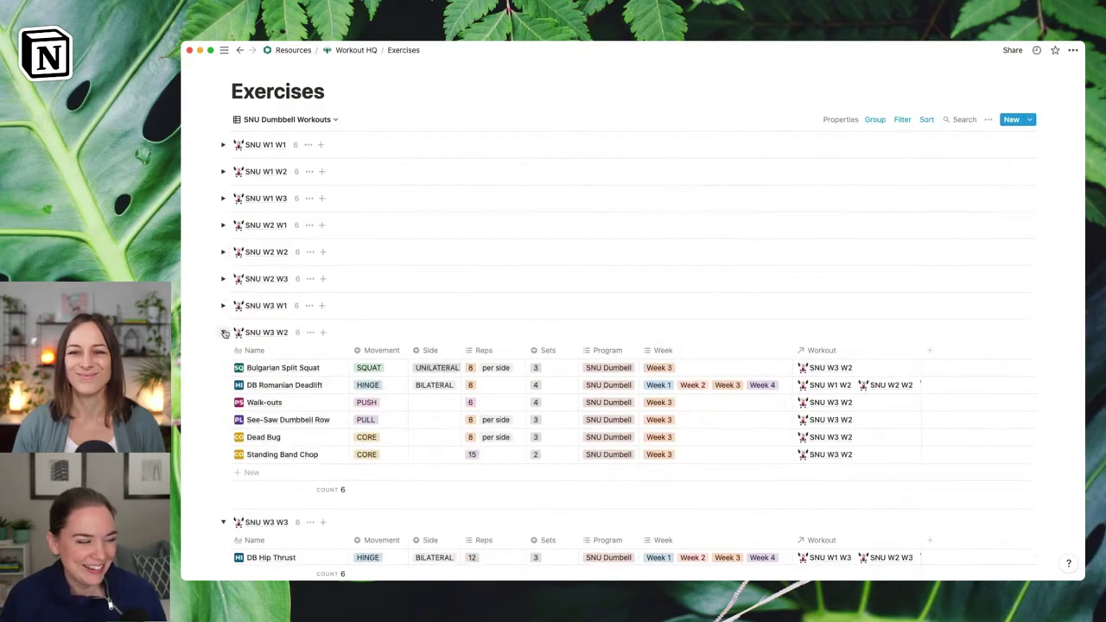
left_click(223, 331)
left_click(223, 359)
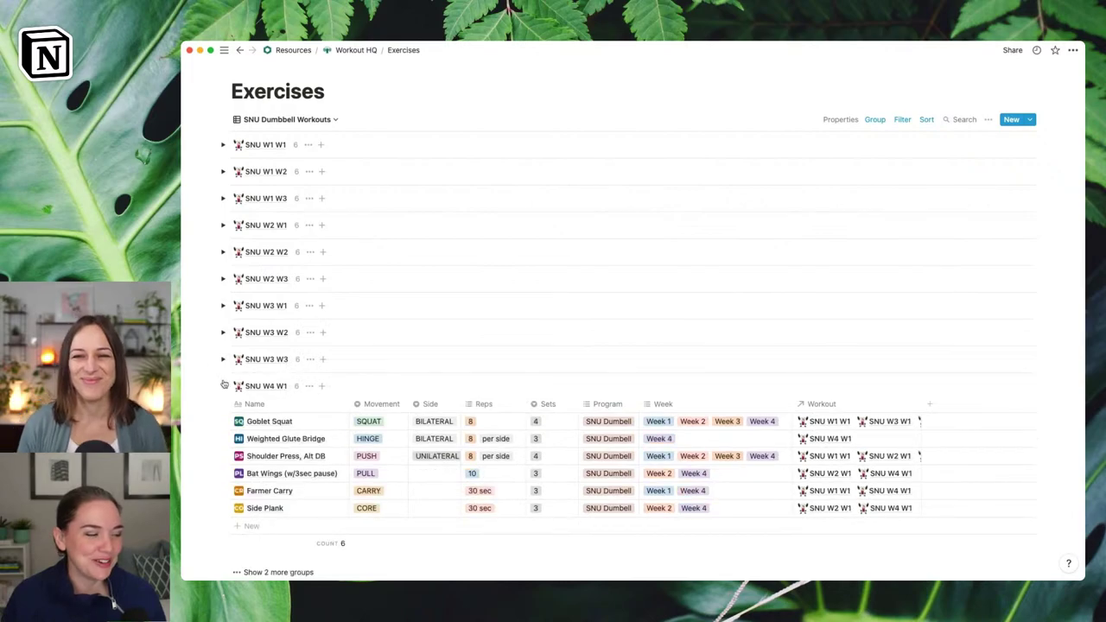
left_click(222, 385)
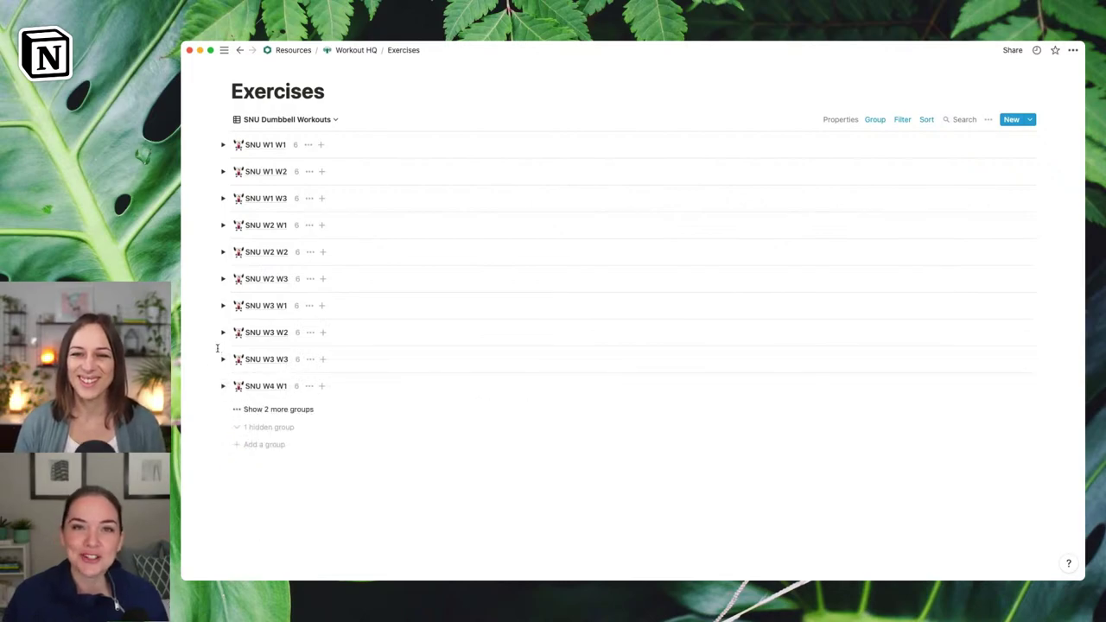
left_click(222, 146)
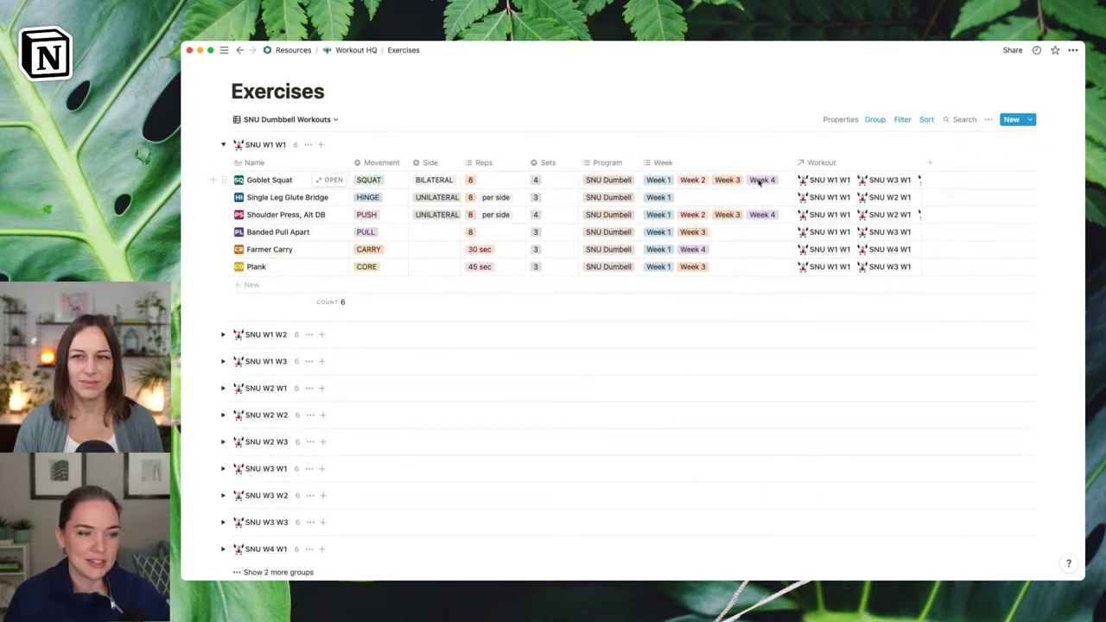
Step: Hide the Week and Workout columns and collapse the SNU W1 W1 group
left_click(701, 165)
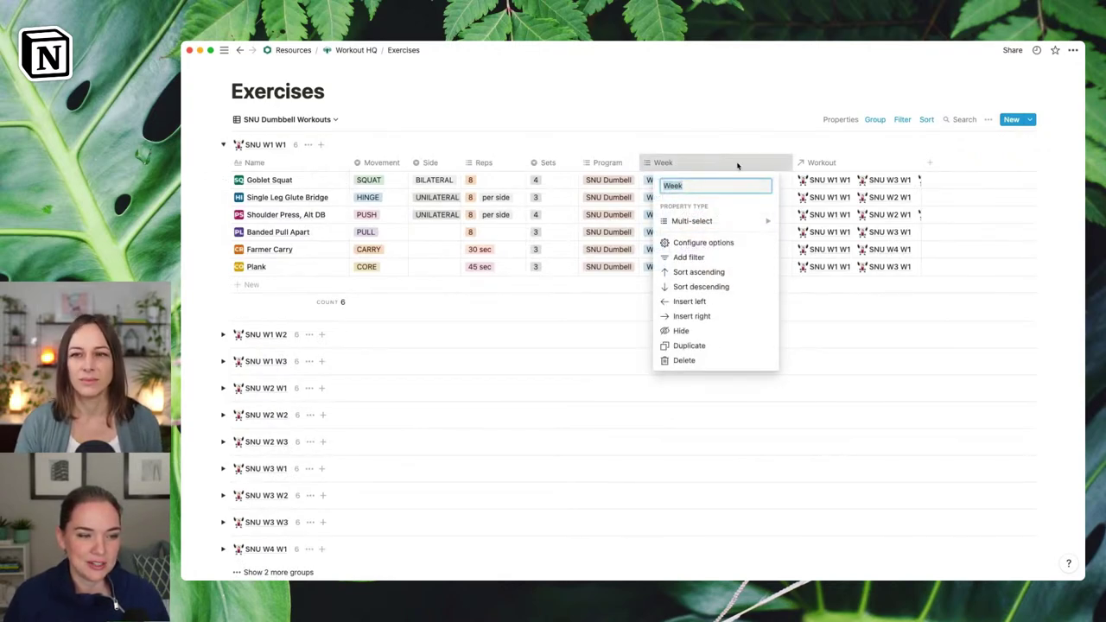
left_click(697, 331)
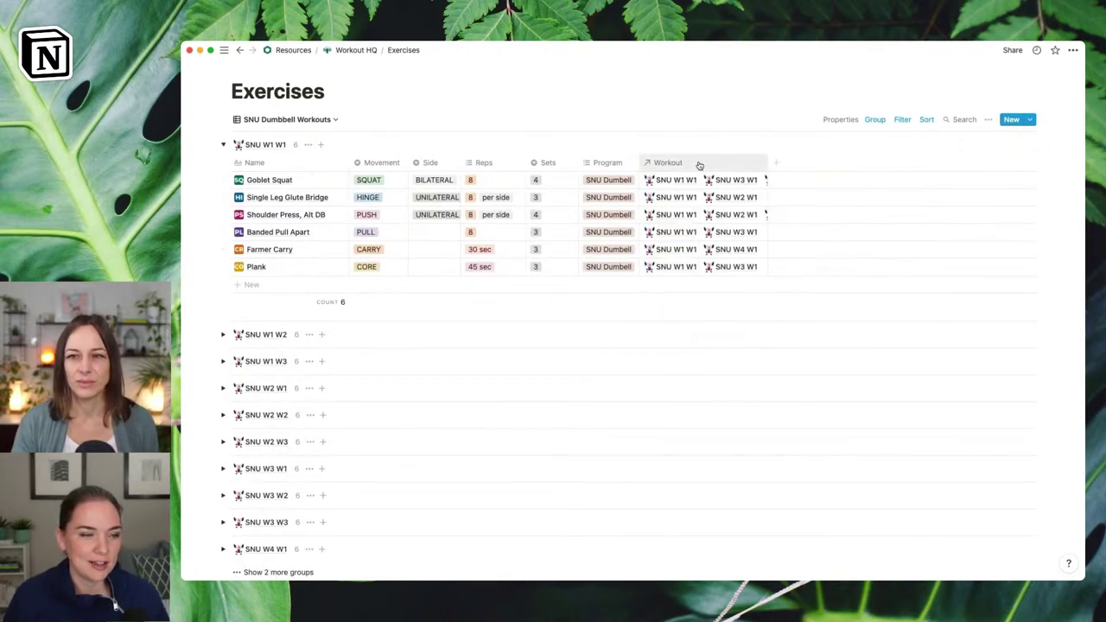
left_click(698, 165)
left_click(697, 318)
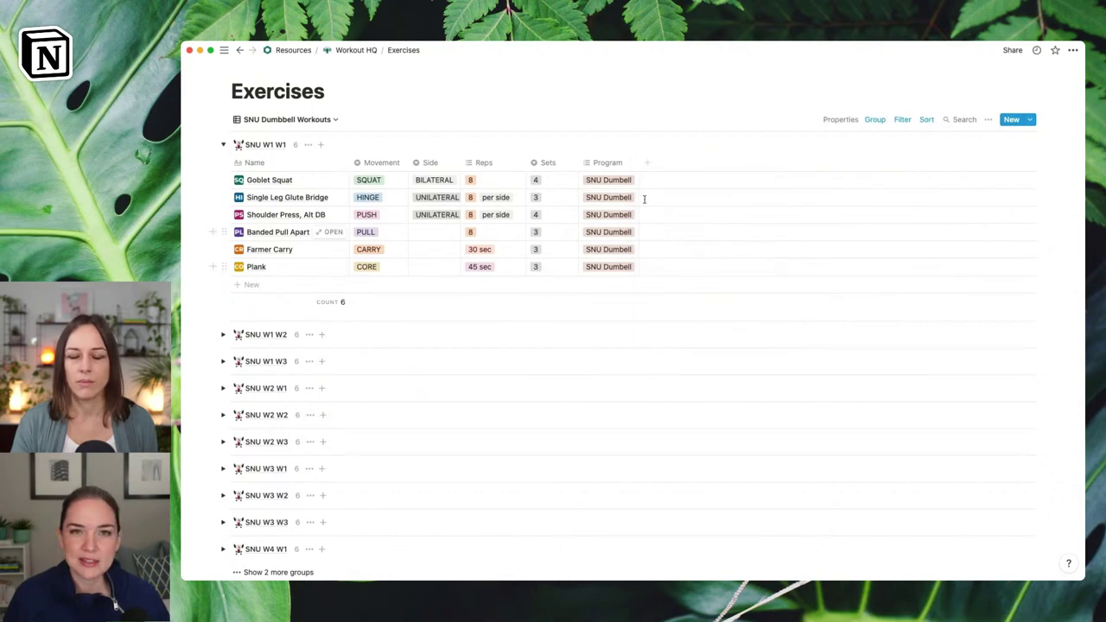
left_click(224, 145)
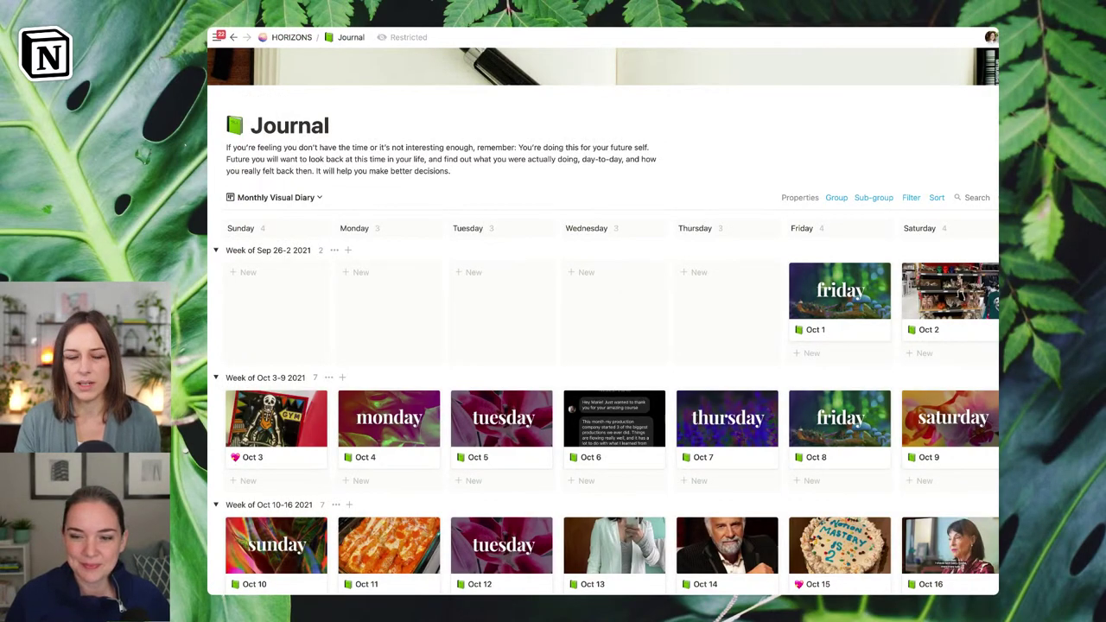
Step: Scroll down the Journal board and open the Oct 22 entry in peek view
scroll(604, 321, "down", 1)
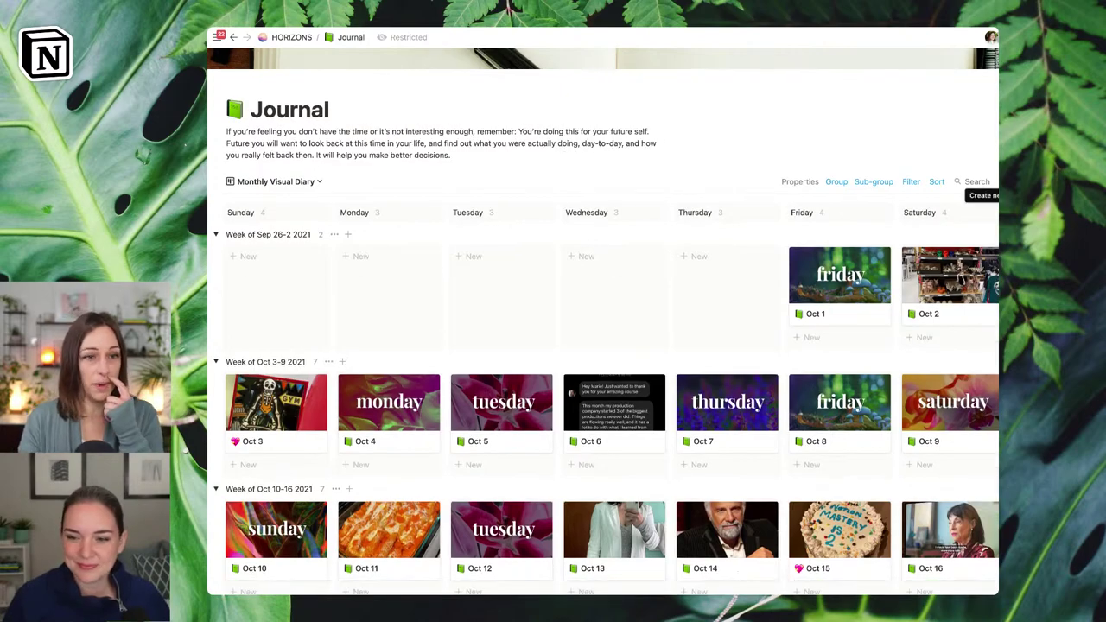
scroll(604, 321, "down", 1)
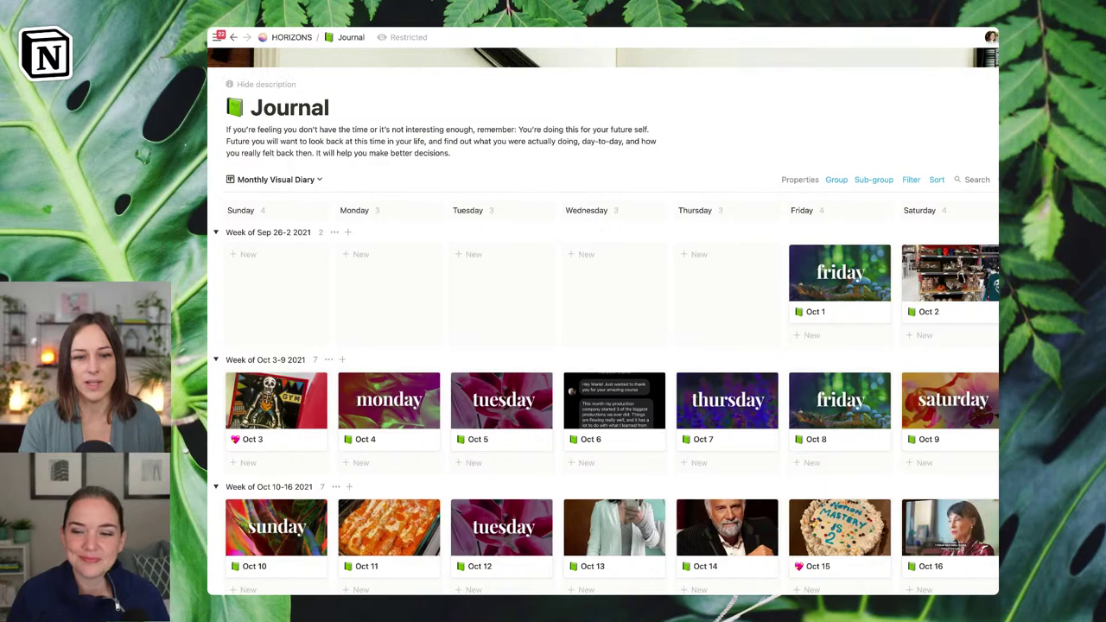
scroll(603, 337, "down", 5)
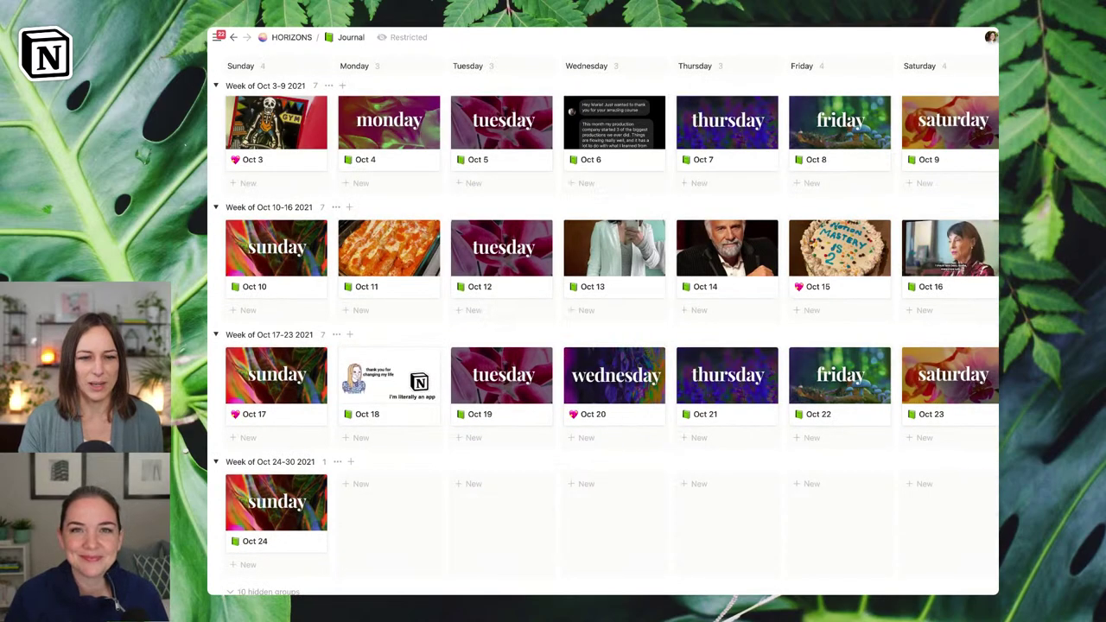
left_click(816, 380)
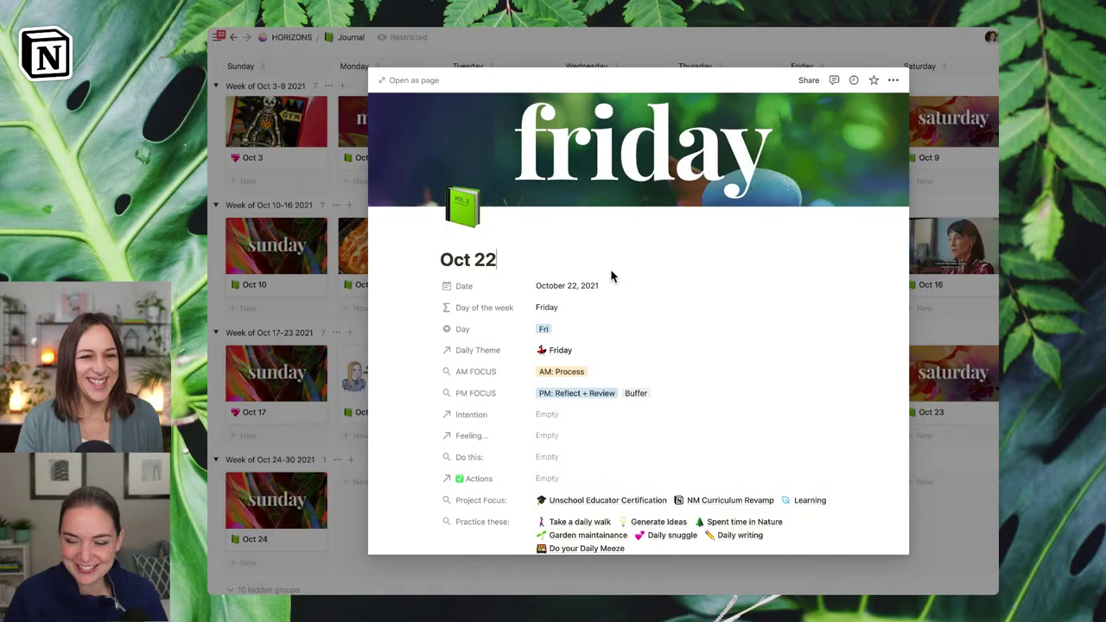
Step: Inspect the Day of the week formula, then close it and the Oct 22 preview
left_click(569, 313)
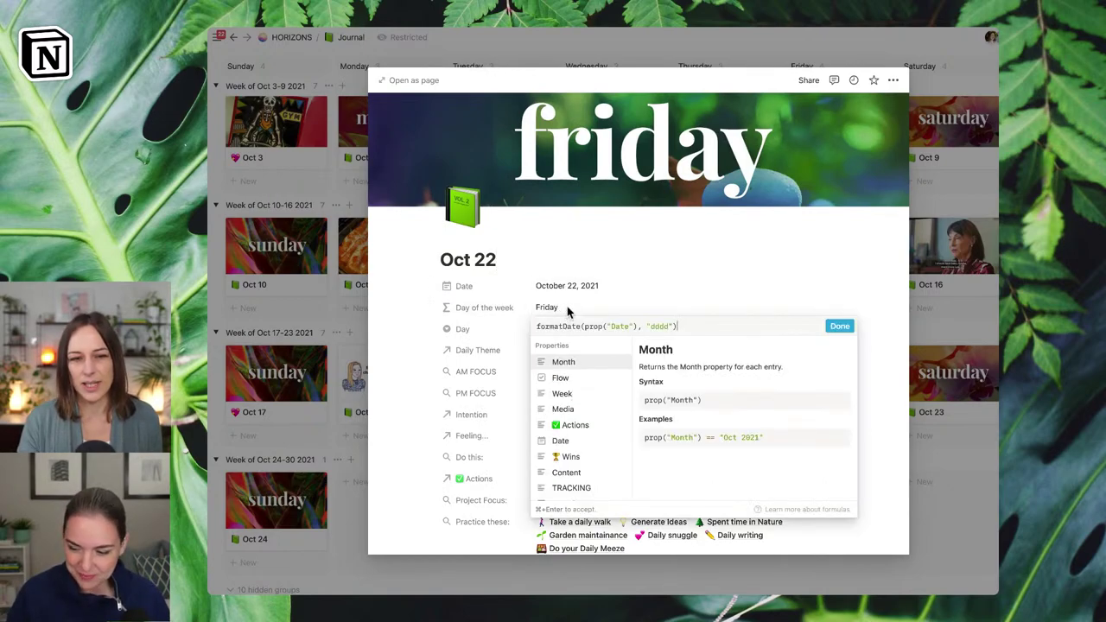
left_click(616, 284)
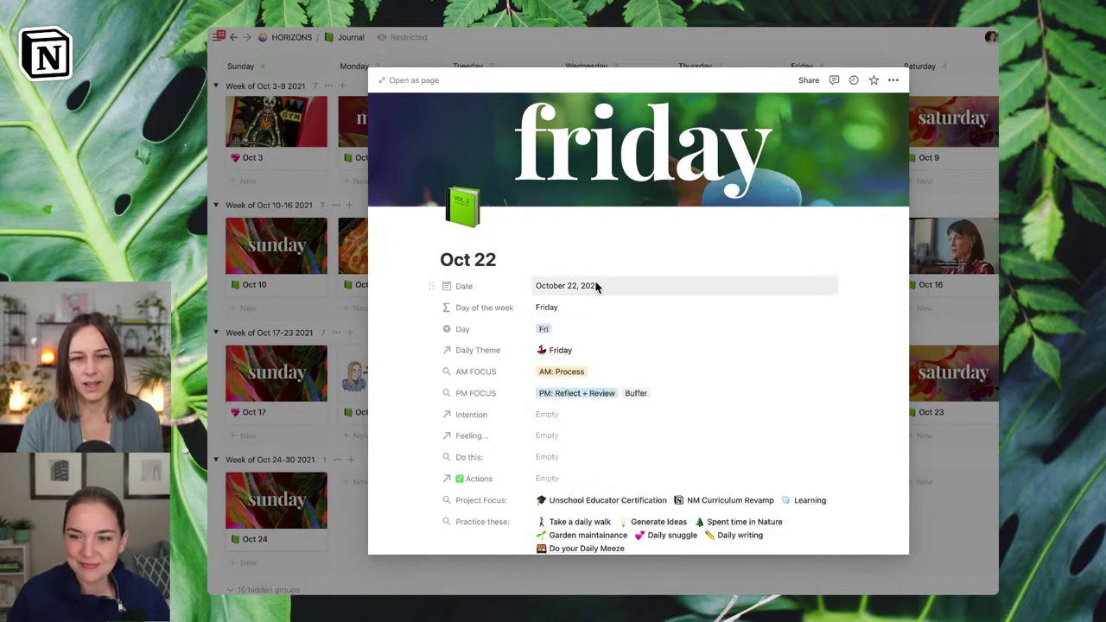
key("Escape")
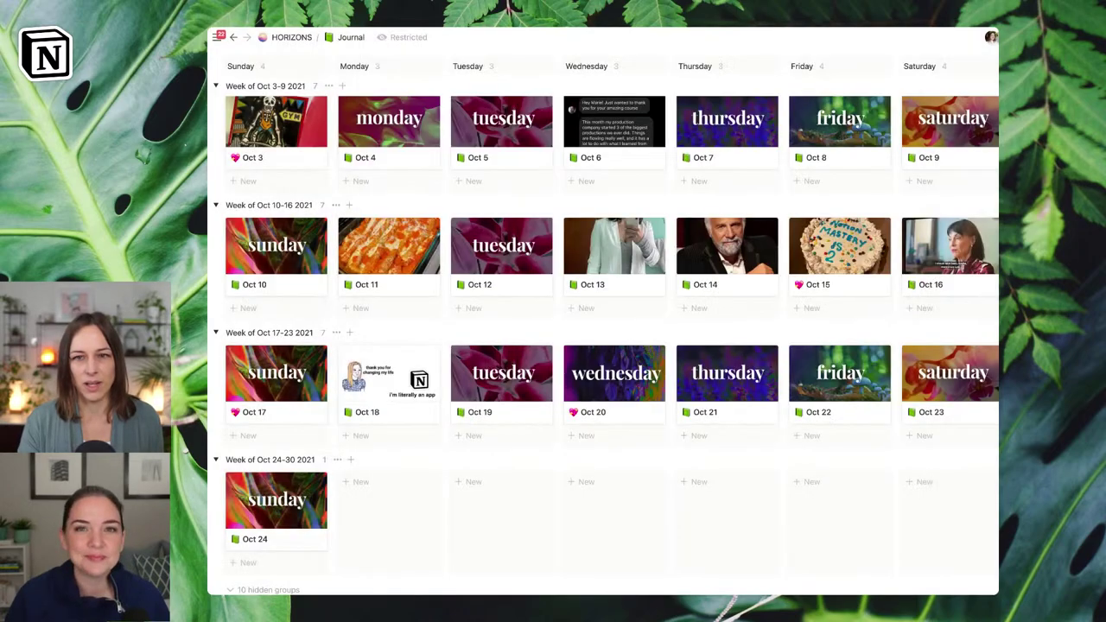
scroll(605, 329, "up", 5)
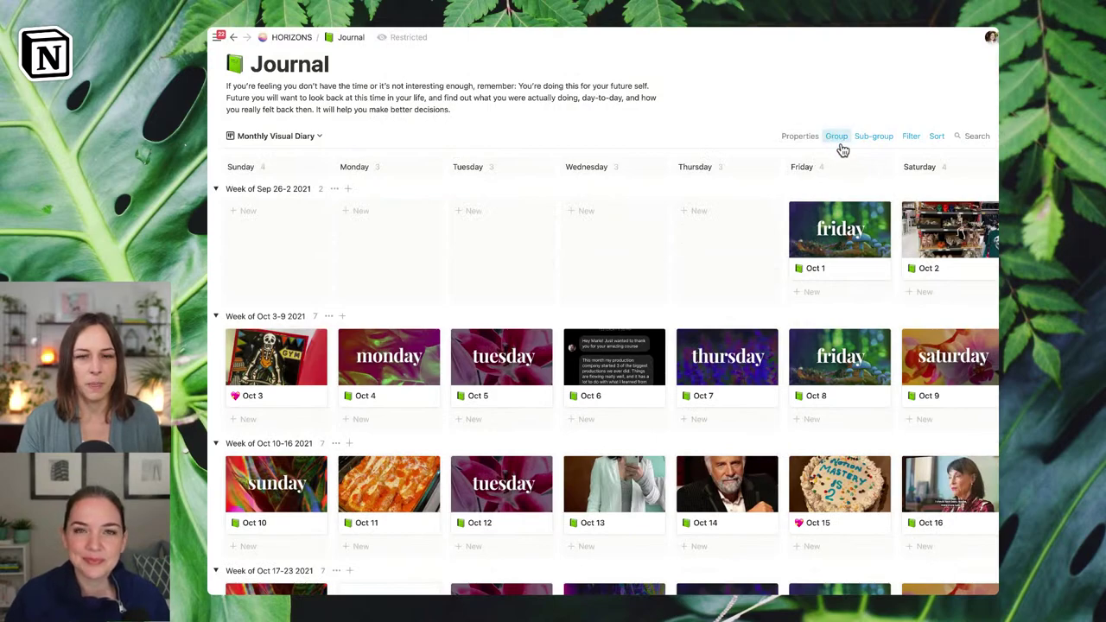
Step: Check that the Journal board is grouped by Day of the week
left_click(838, 140)
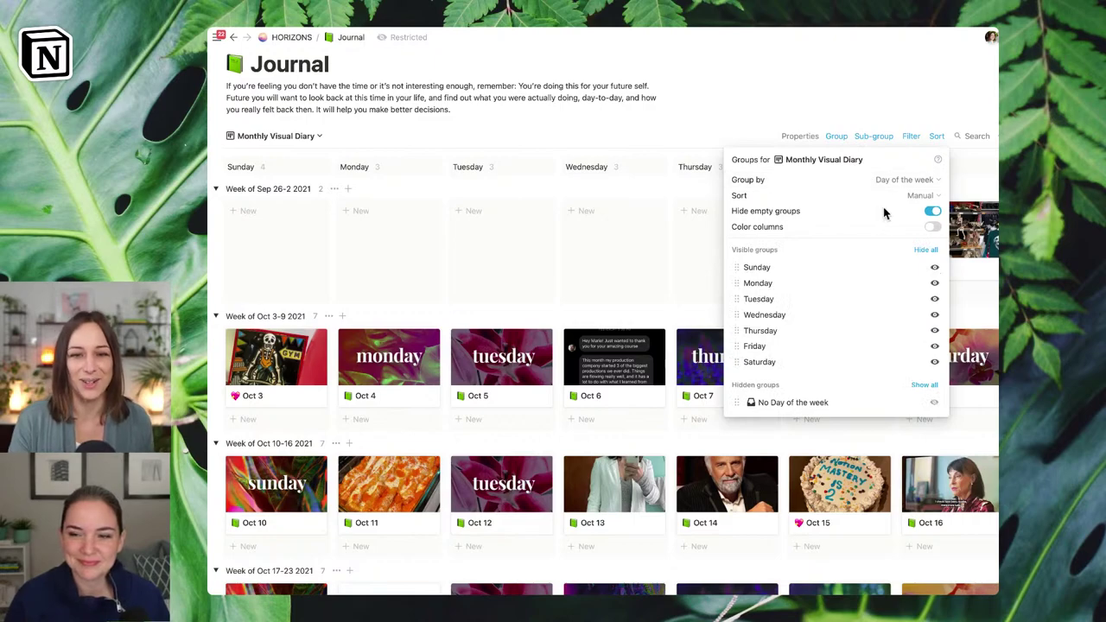
left_click(935, 189)
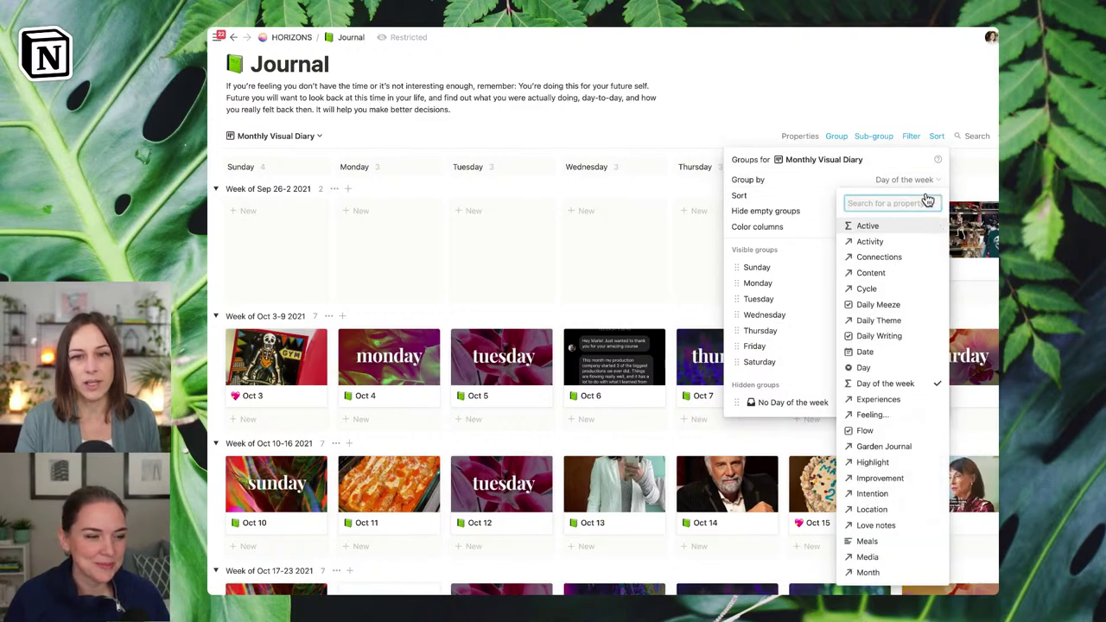
mouse_move(904, 388)
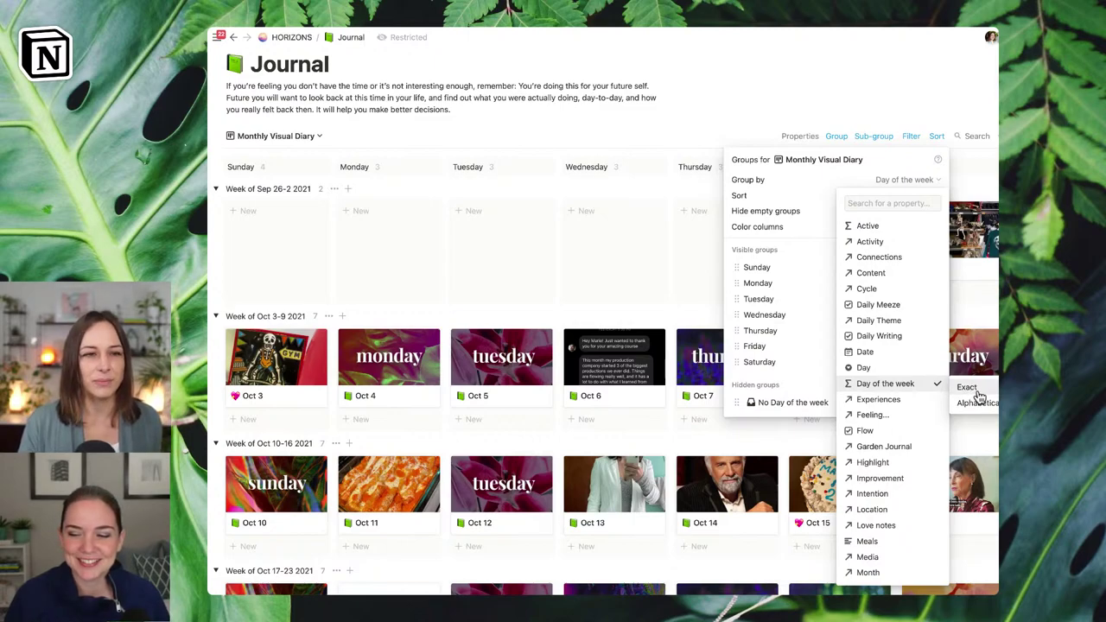
left_click(870, 135)
left_click(870, 135)
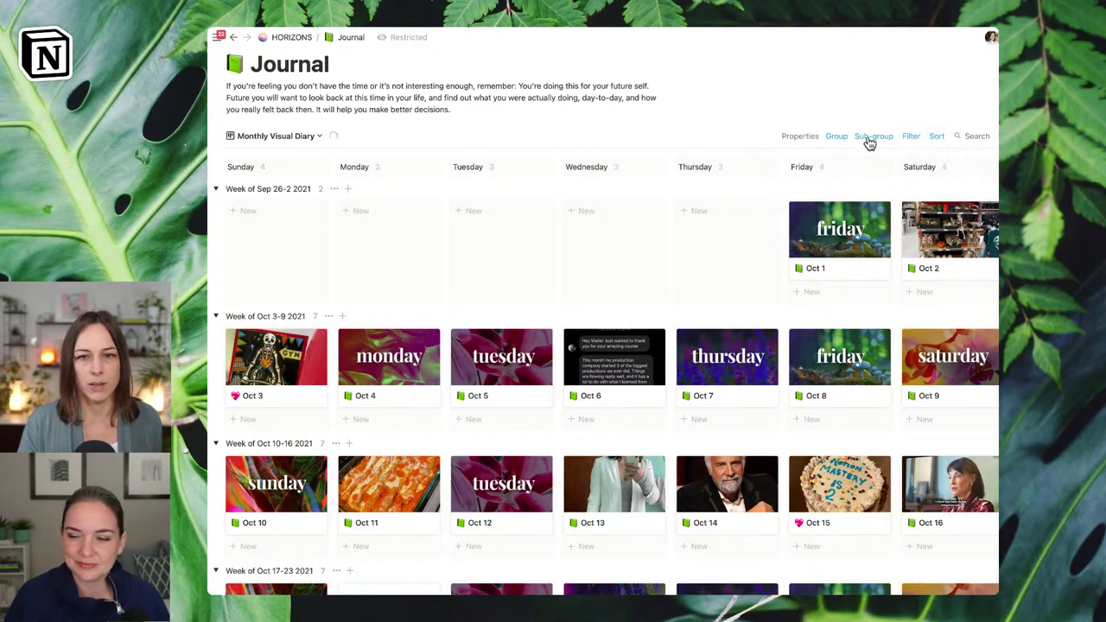
left_click(868, 138)
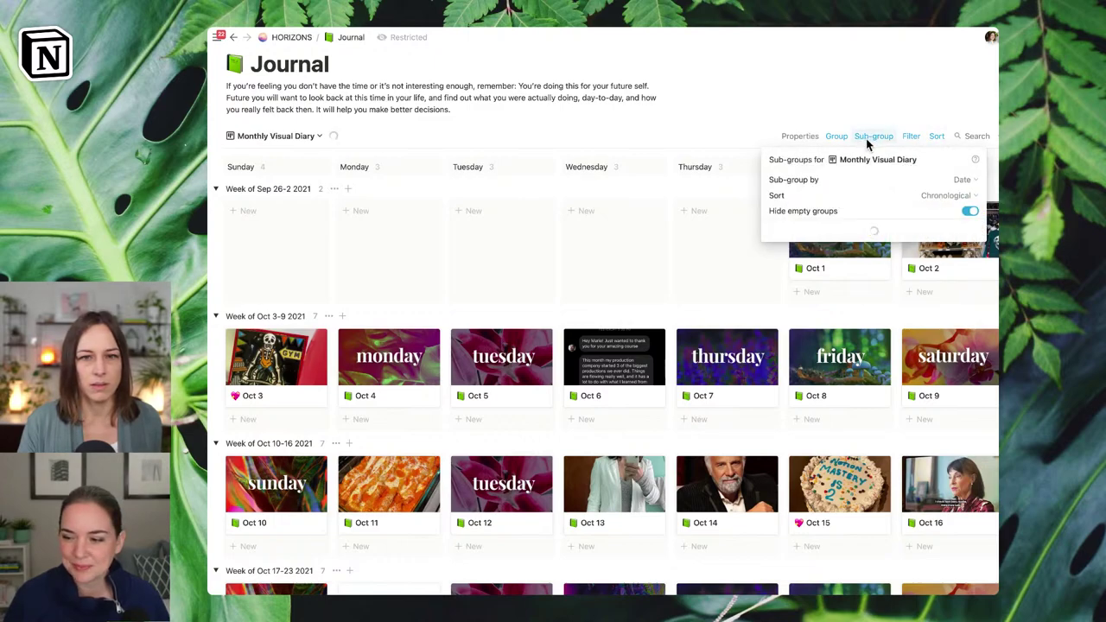
left_click(968, 184)
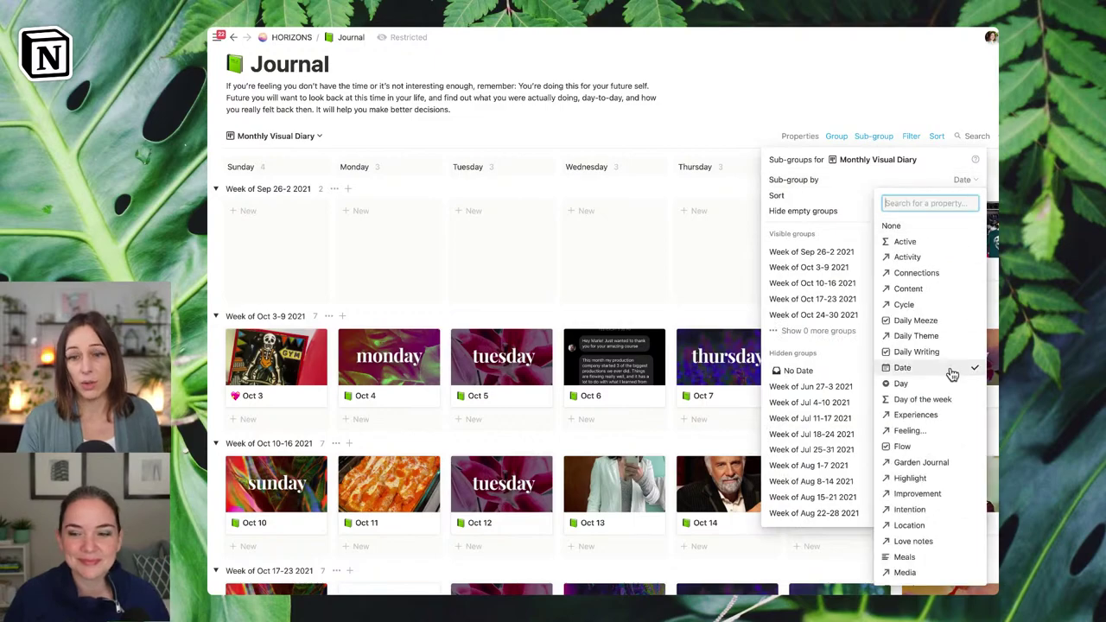
mouse_move(951, 374)
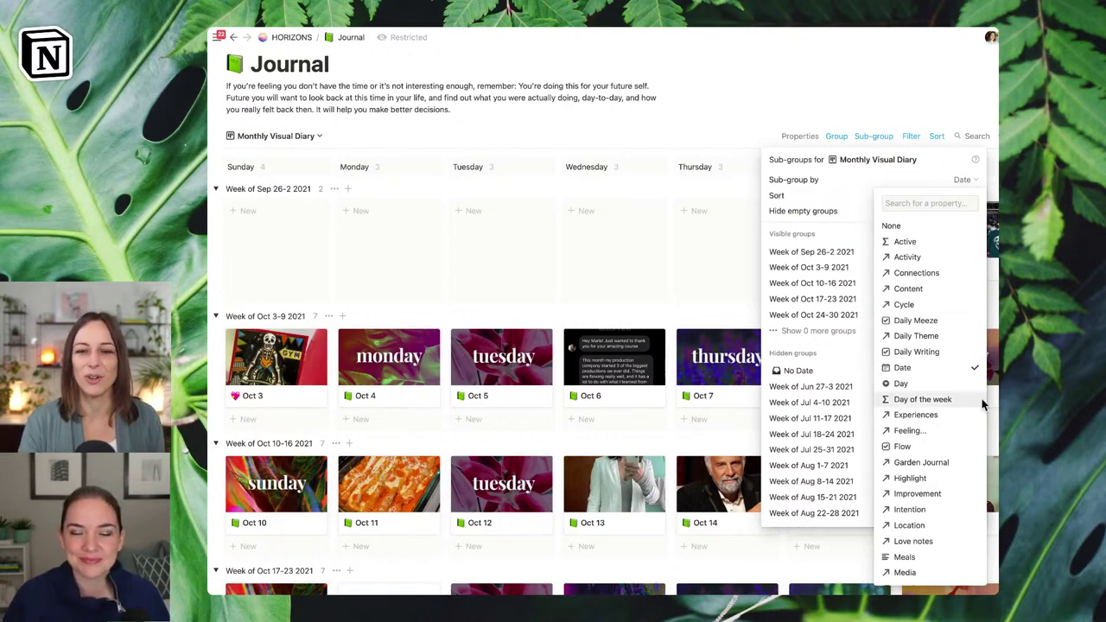
key("Escape")
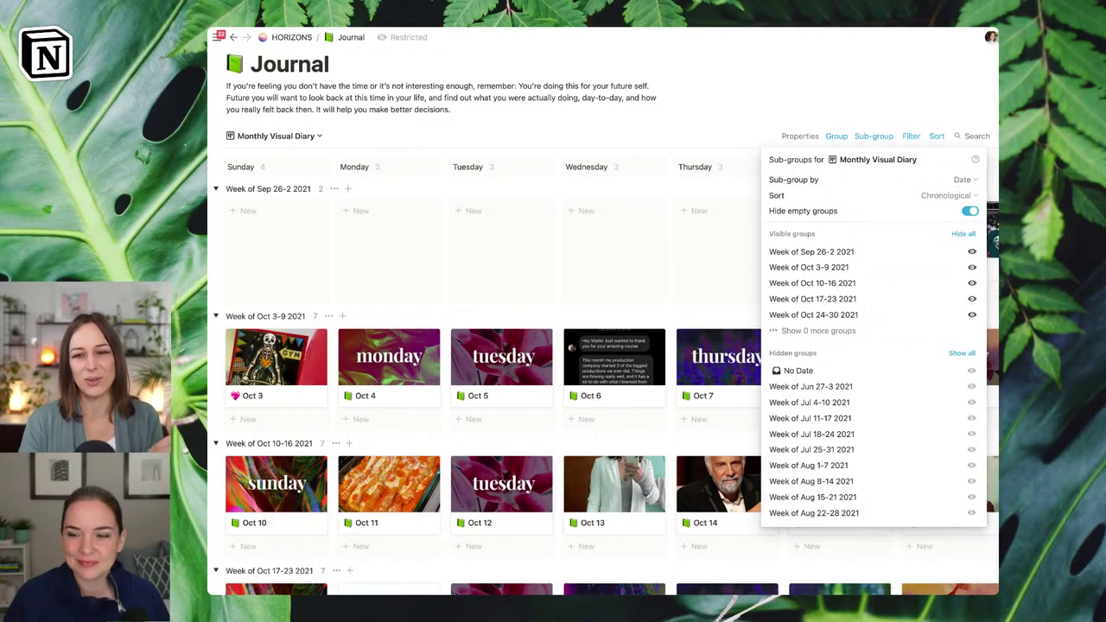
key("Escape")
scroll(604, 324, "down", 3)
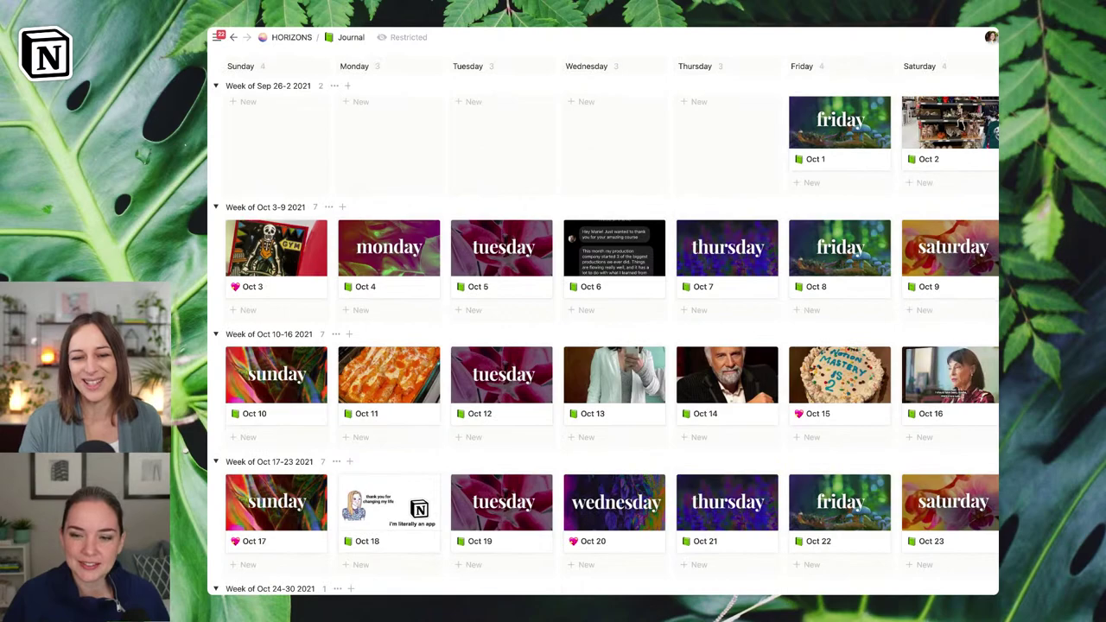
Step: Scroll through the Journal page and return to the HORIZONS dashboard via the breadcrumb
scroll(838, 295, "up", 5)
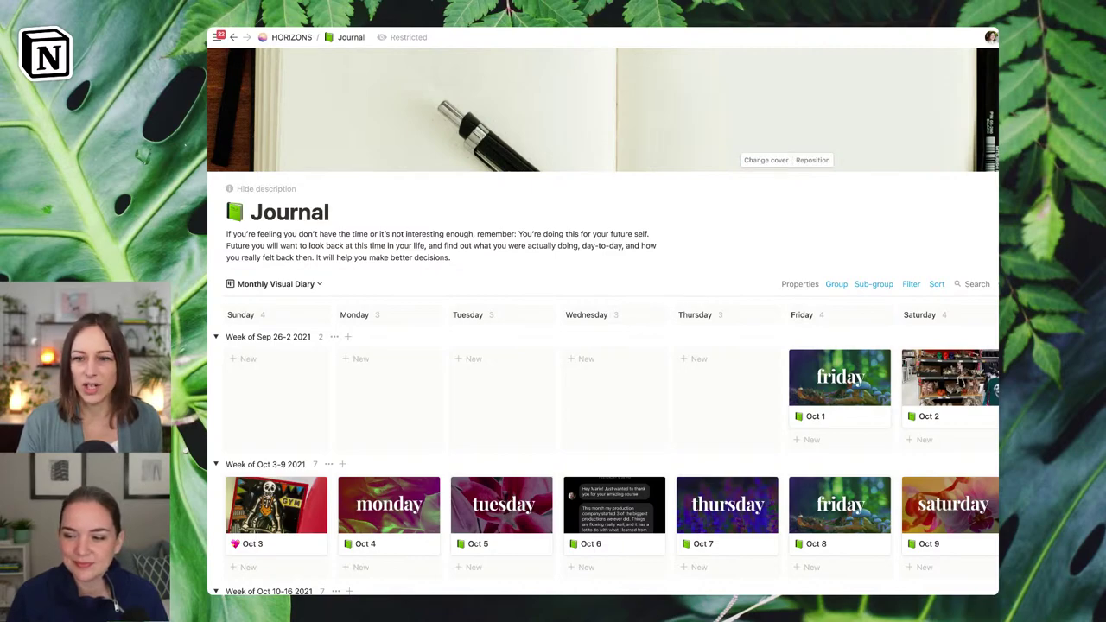
scroll(604, 321, "down", 3)
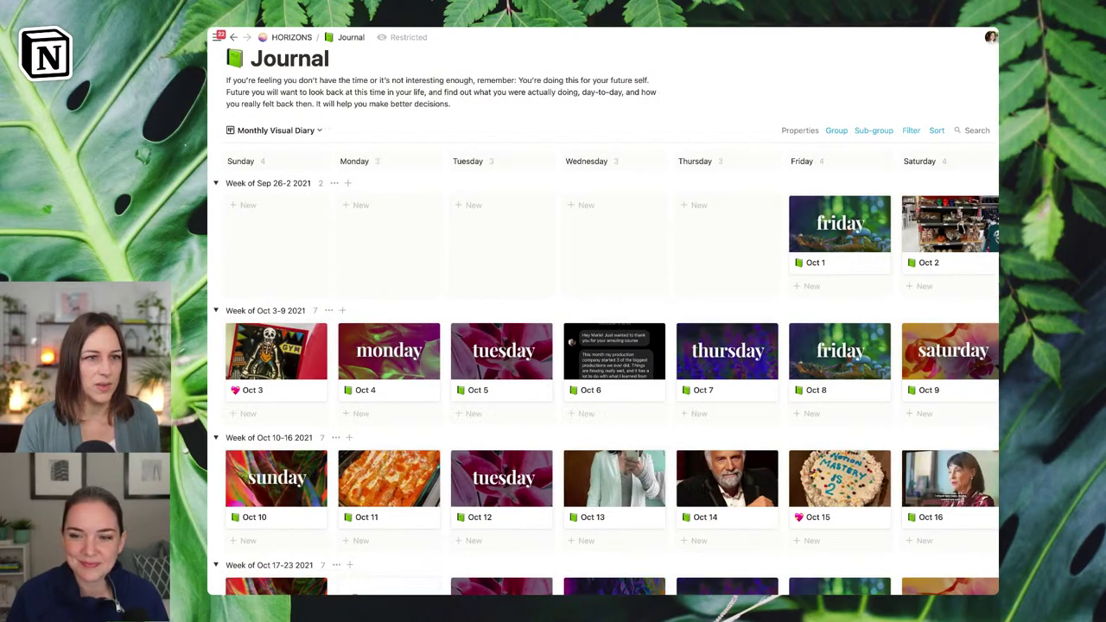
left_click(291, 38)
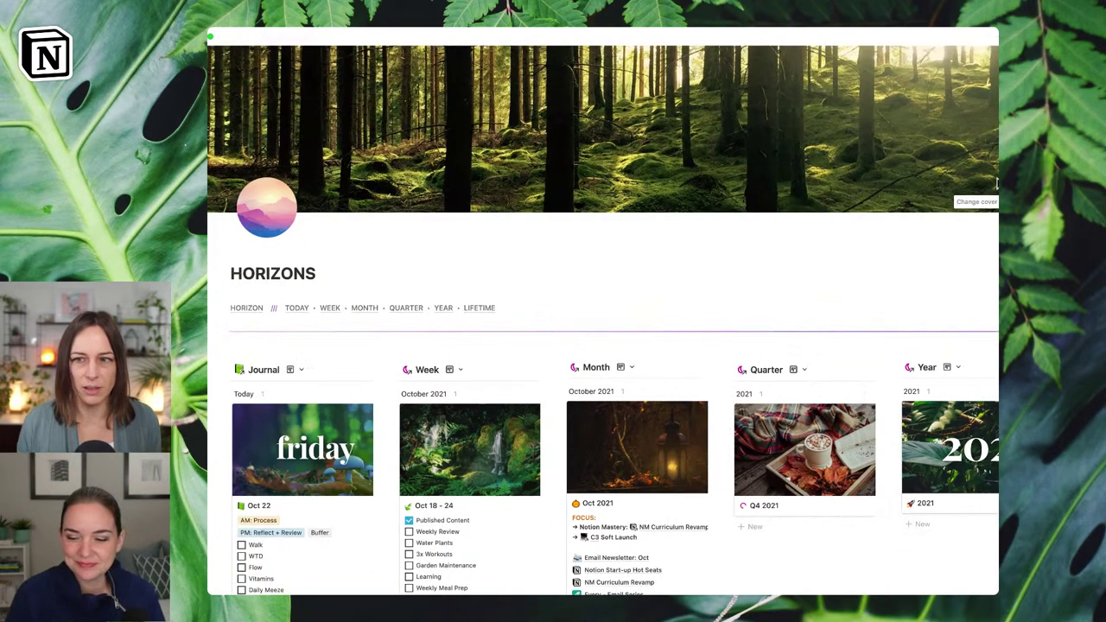
key("ctrl+minus")
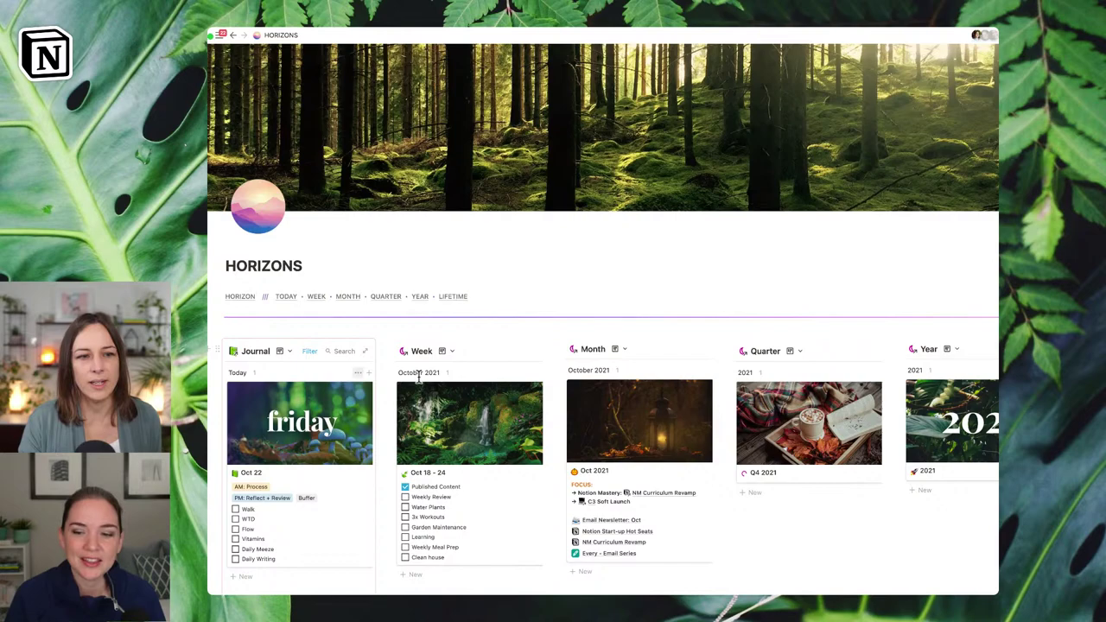
scroll(436, 410, "down", 1)
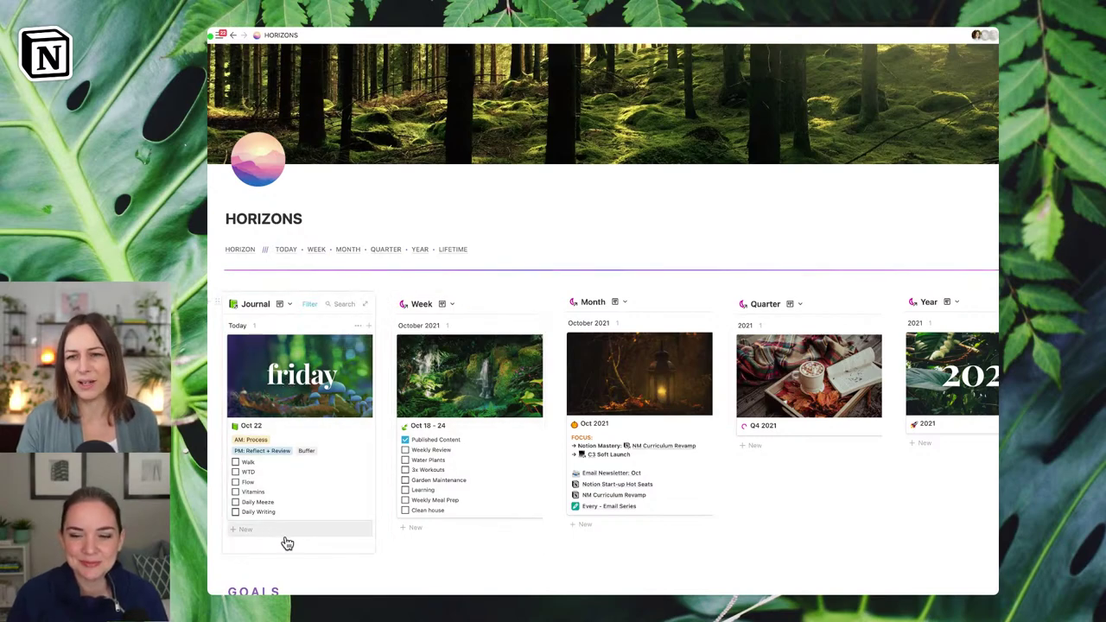
scroll(278, 533, "down", 1)
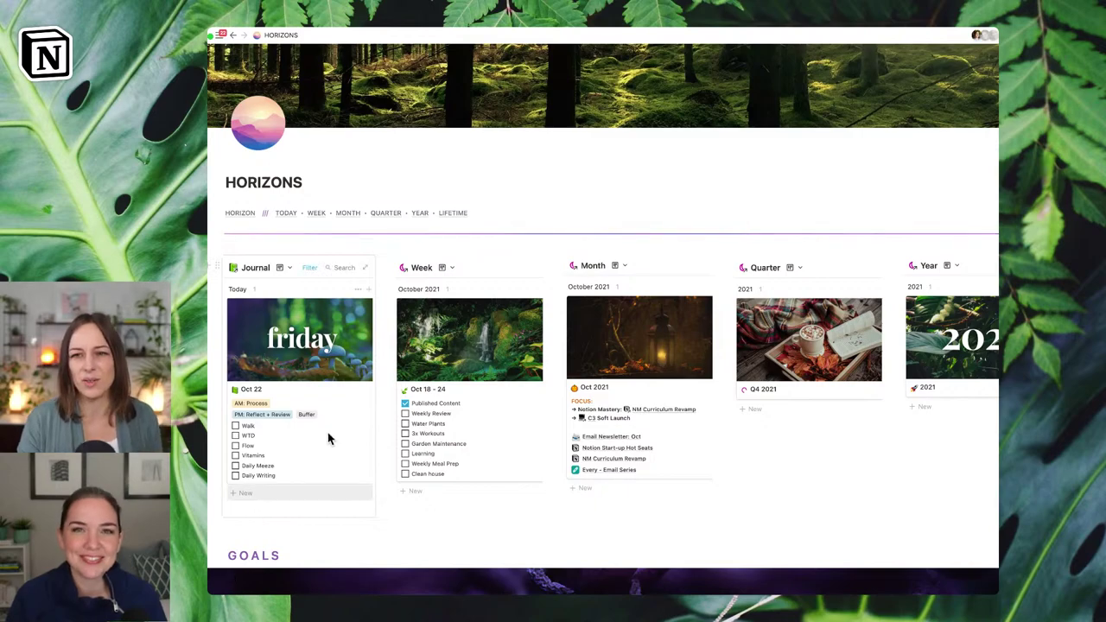
scroll(325, 433, "up", 2)
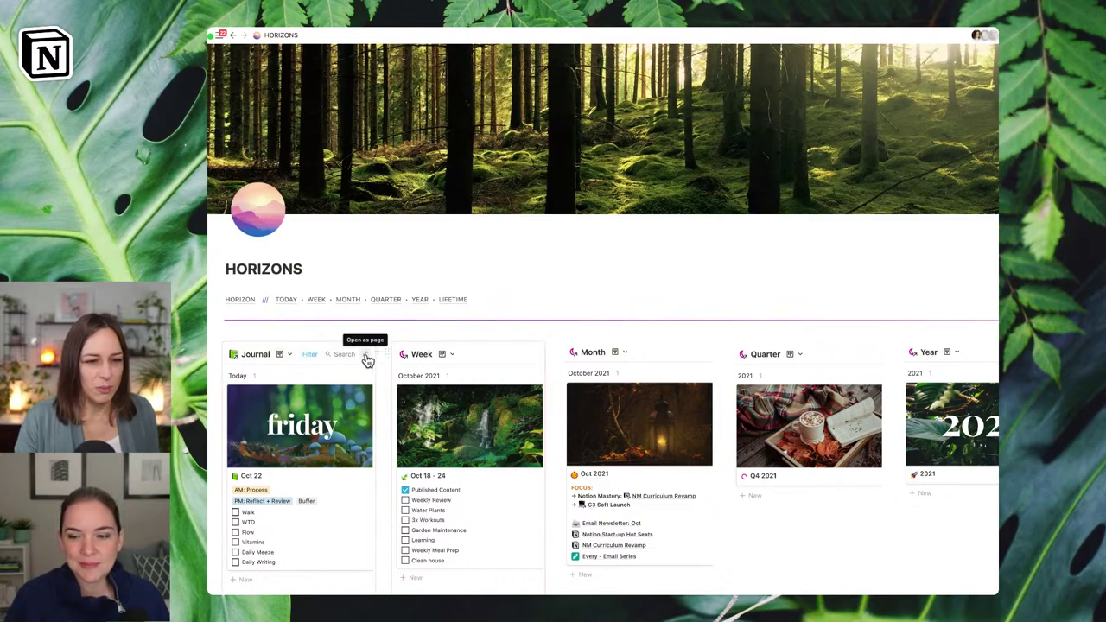
Step: Open the Journal board as a full page and edit its Friday template
left_click(367, 356)
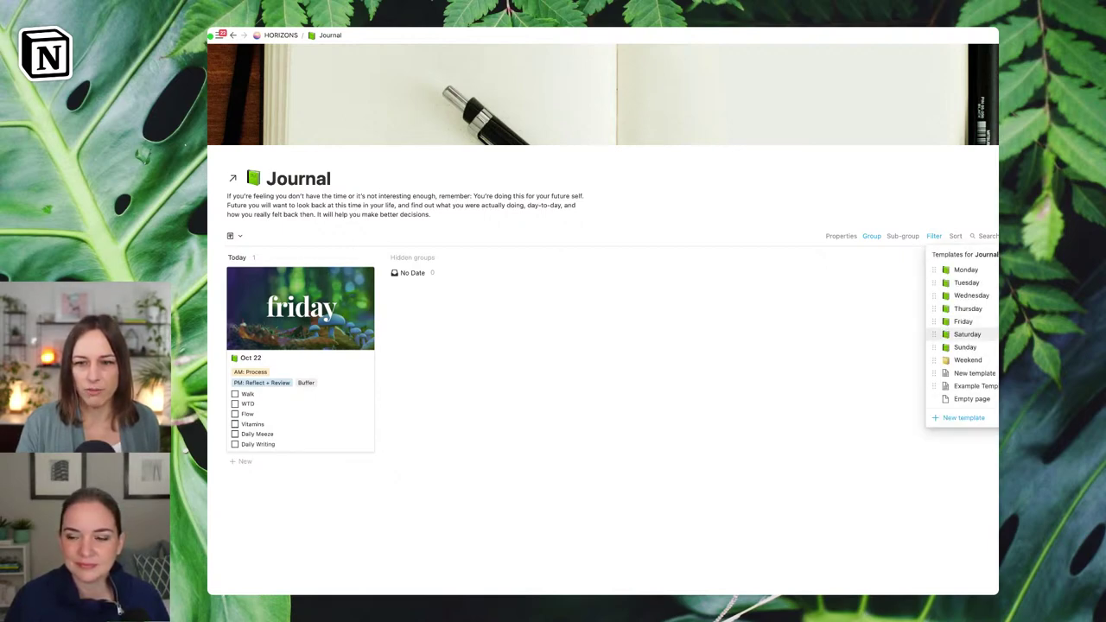
left_click(991, 321)
left_click(990, 308)
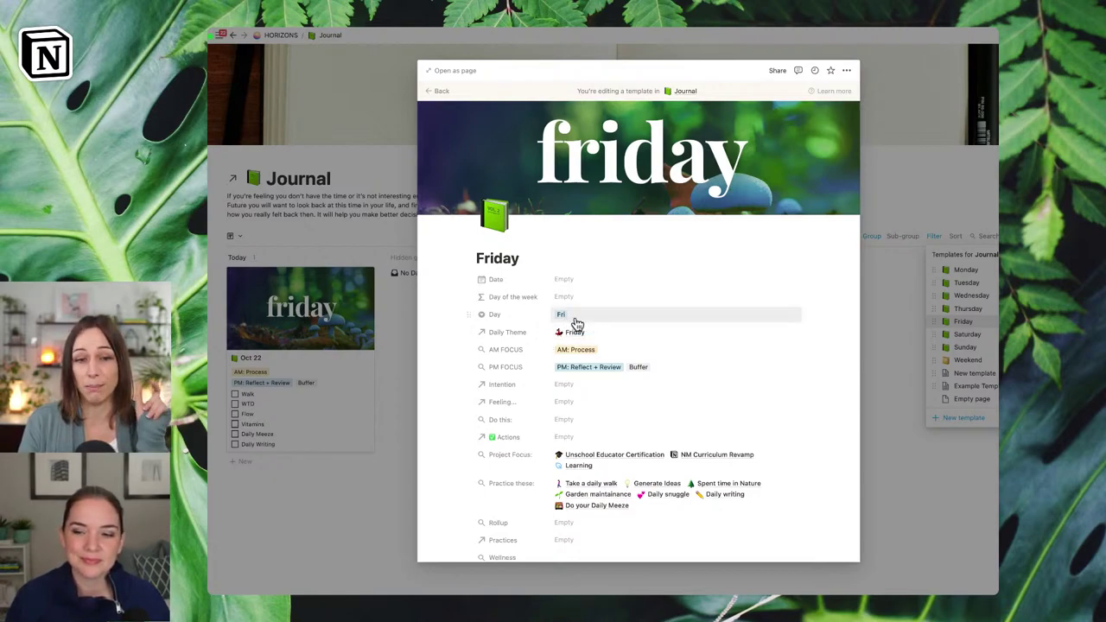
Step: Review the Day property's options, then close the Friday template editor and templates list
left_click(585, 323)
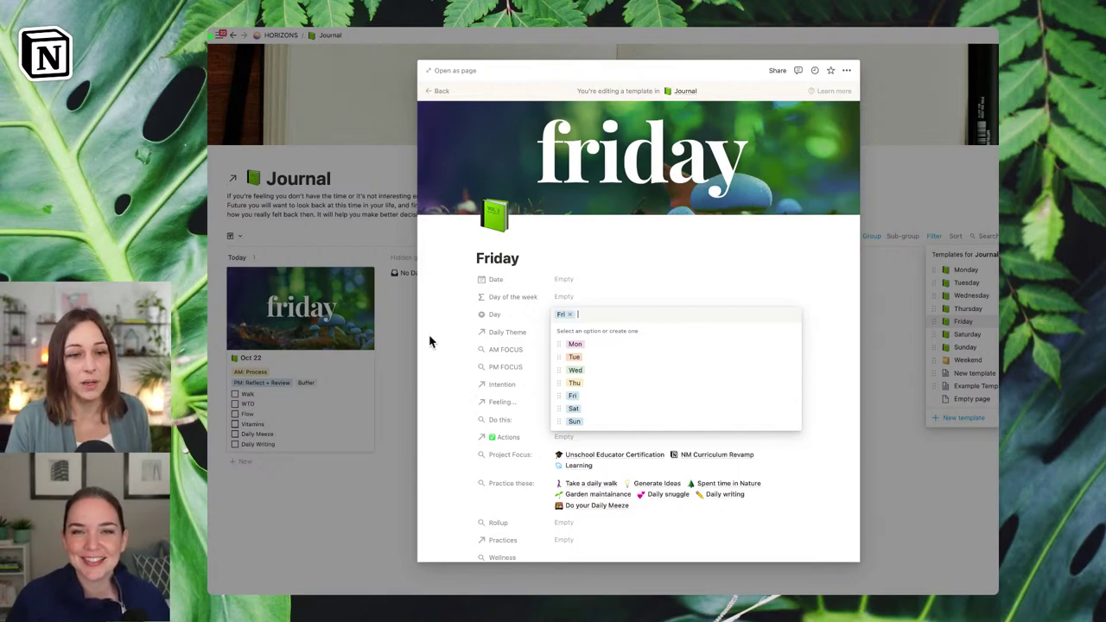
left_click(404, 323)
left_click(403, 321)
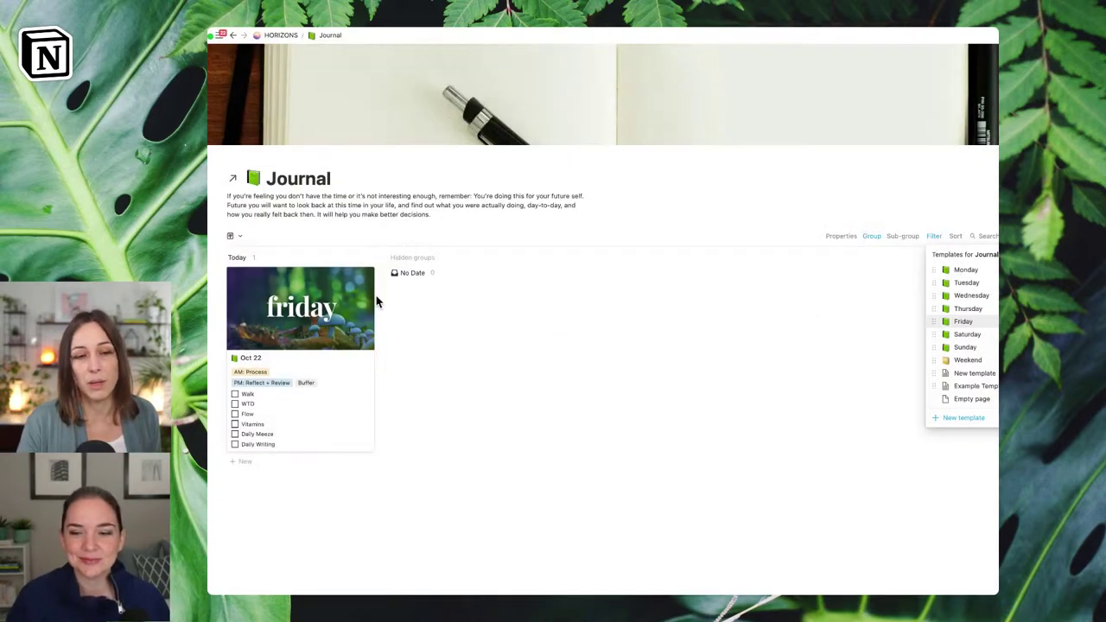
left_click(878, 247)
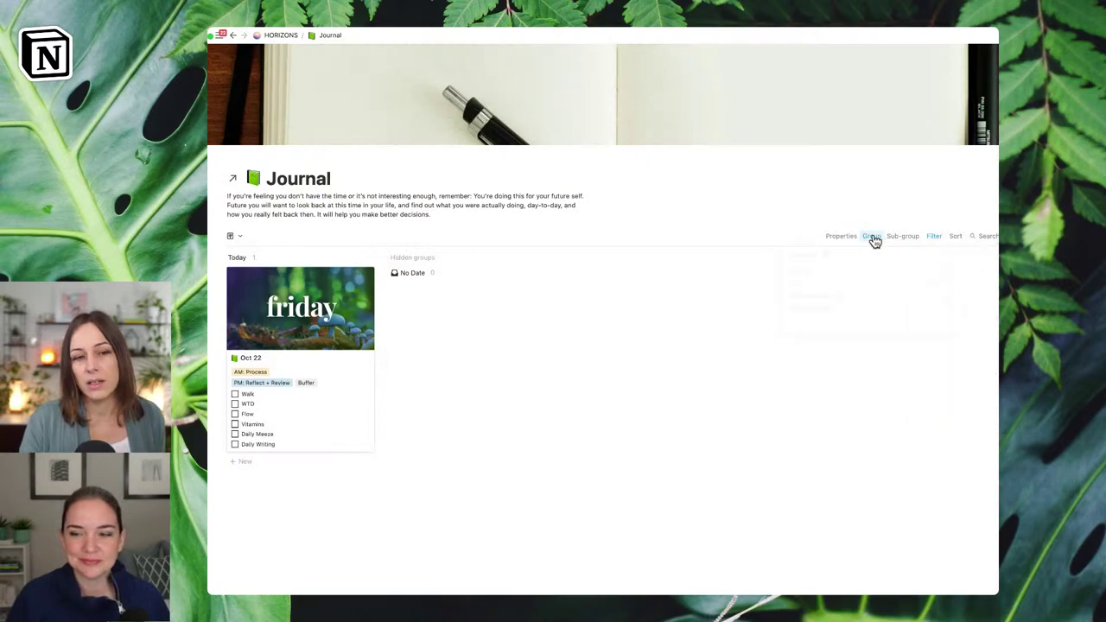
Step: Confirm the Journal board is grouped by Date, then go back to HORIZONS
left_click(947, 273)
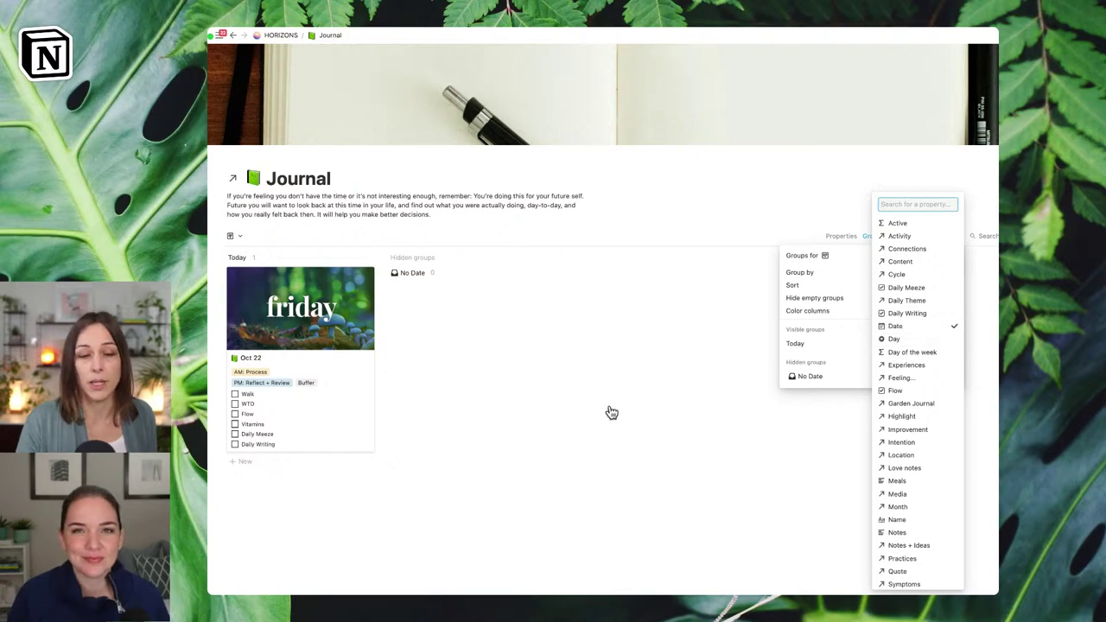
left_click(445, 86)
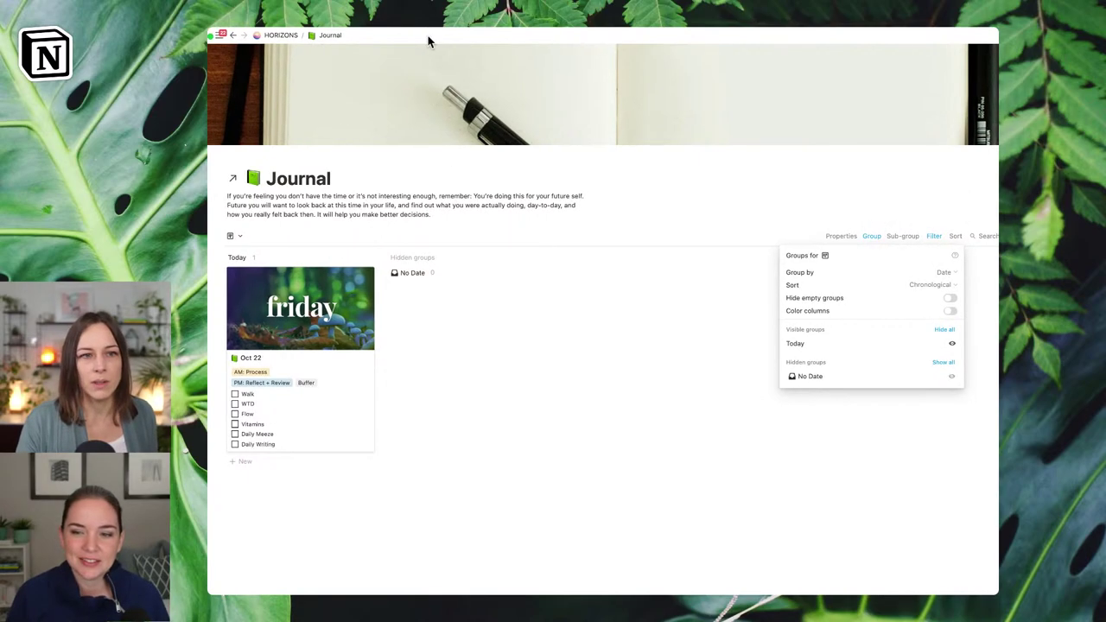
key("Escape")
left_click(281, 36)
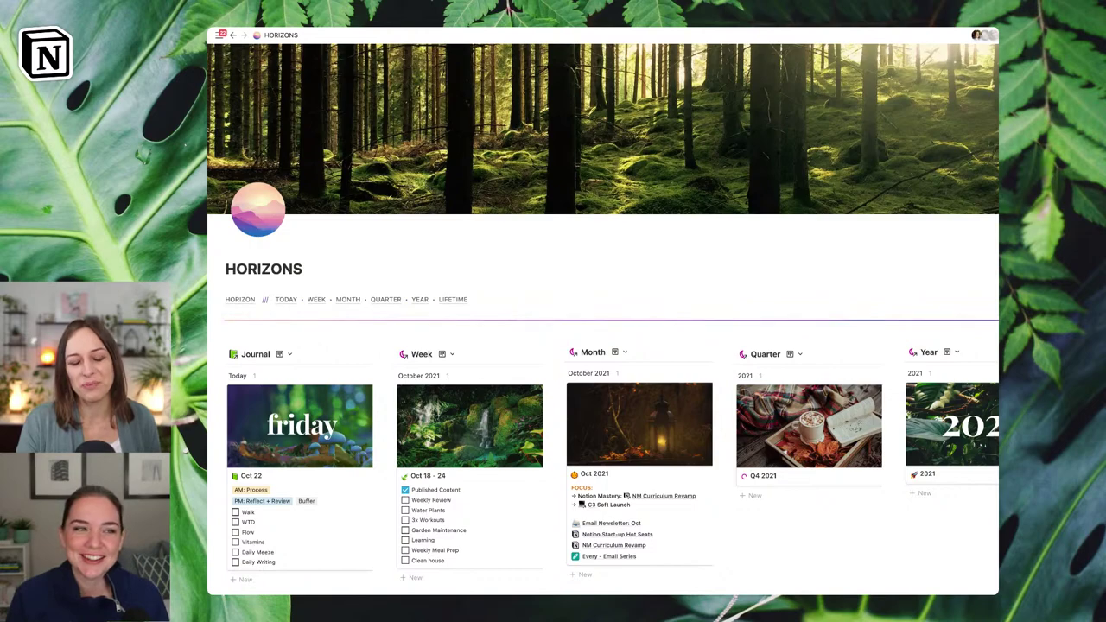
Step: Scroll down the HORIZONS dashboard toward the TODAY link
scroll(604, 346, "down", 2)
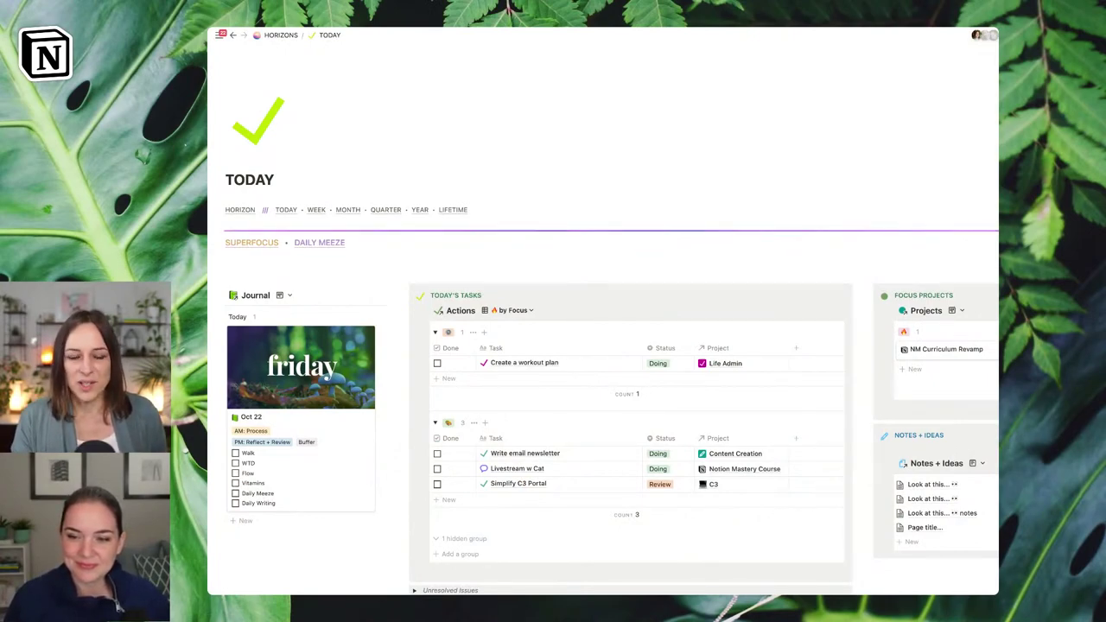
Step: Switch Actions to By Project and toggle the Life Admin and NM Curriculum Revamp groups
left_click(526, 312)
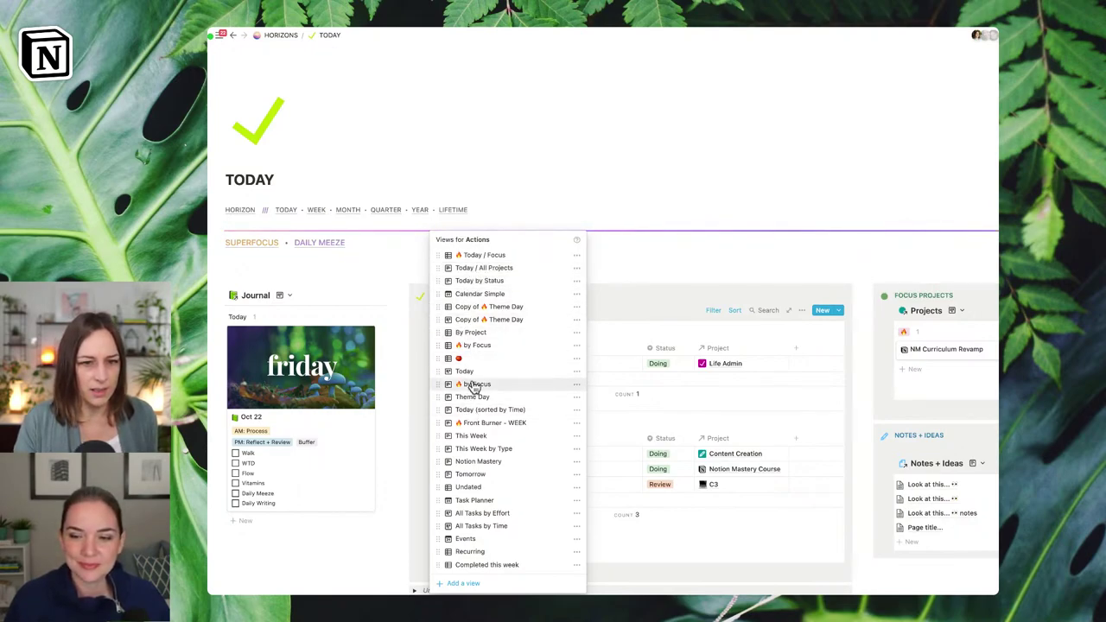
left_click(481, 335)
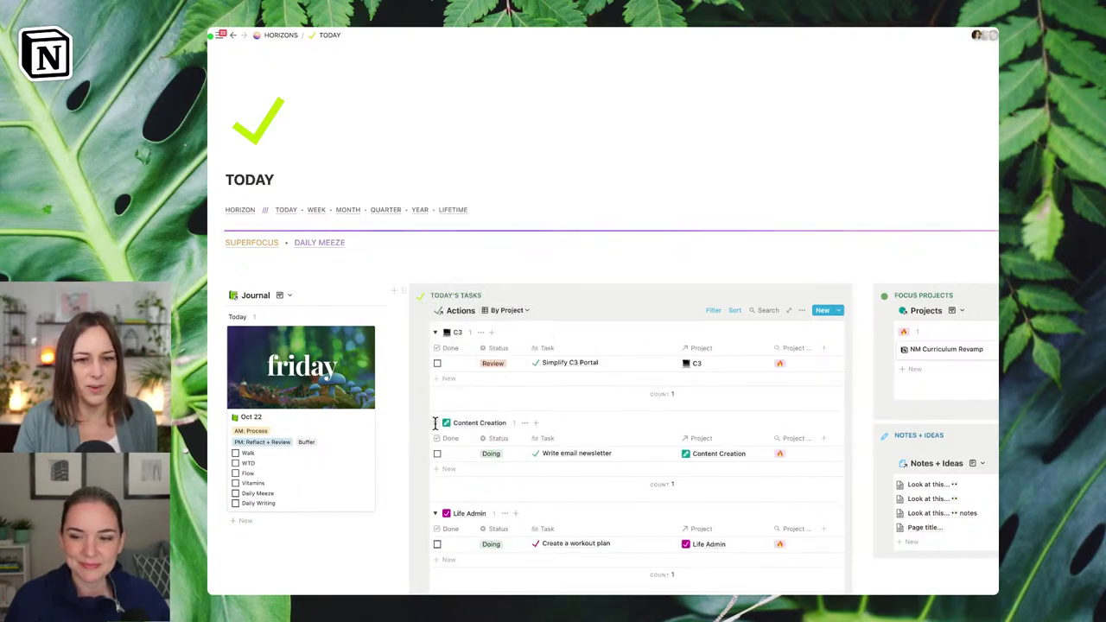
left_click(436, 516)
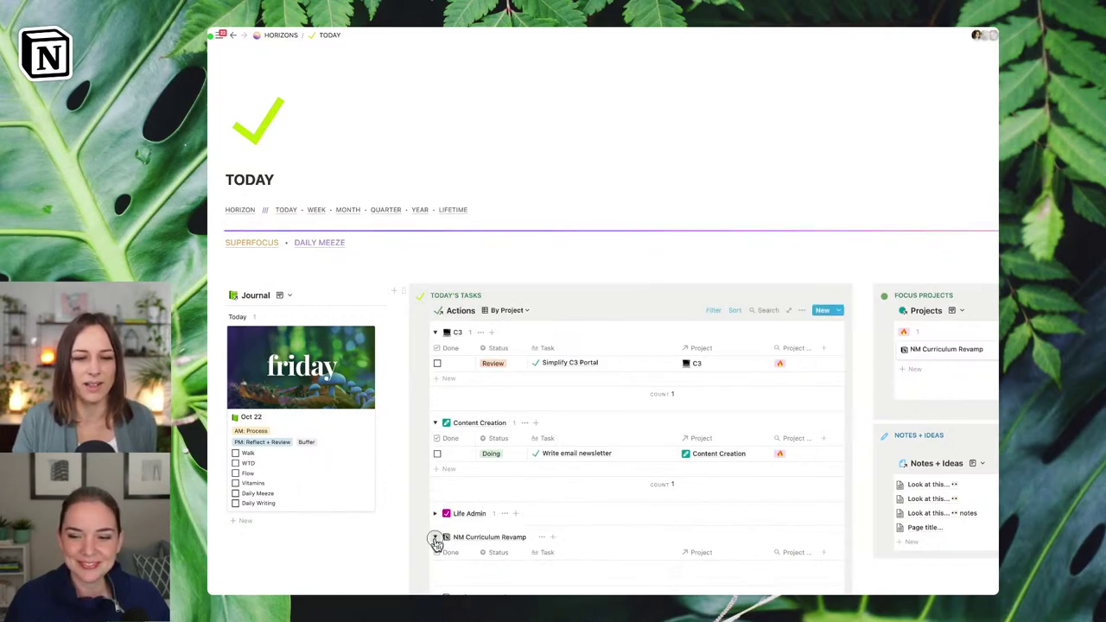
left_click(435, 537)
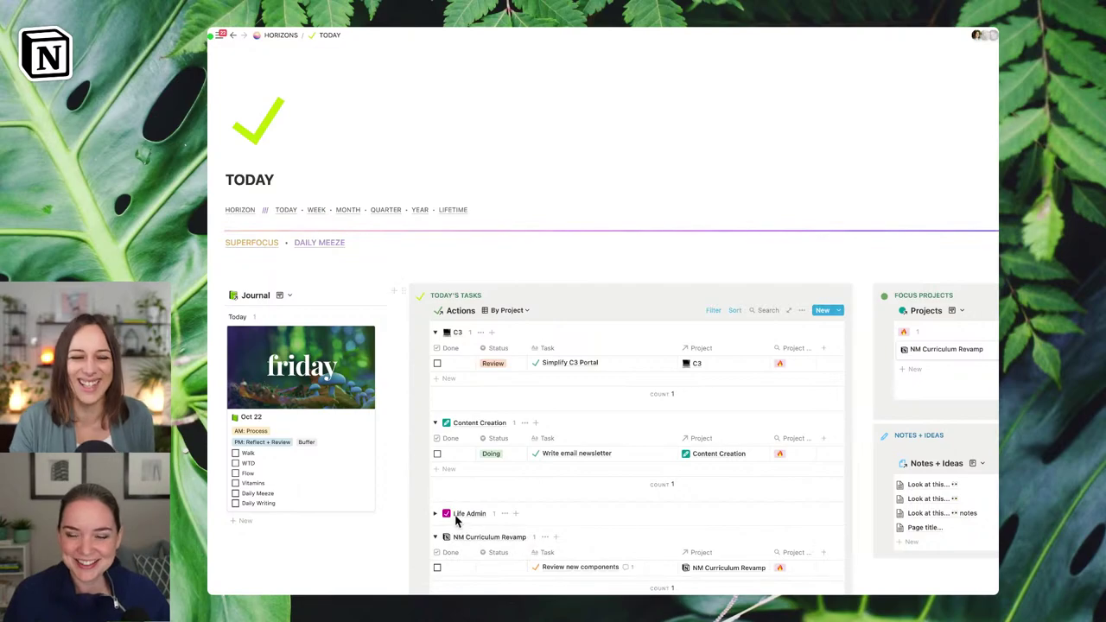
left_click(435, 537)
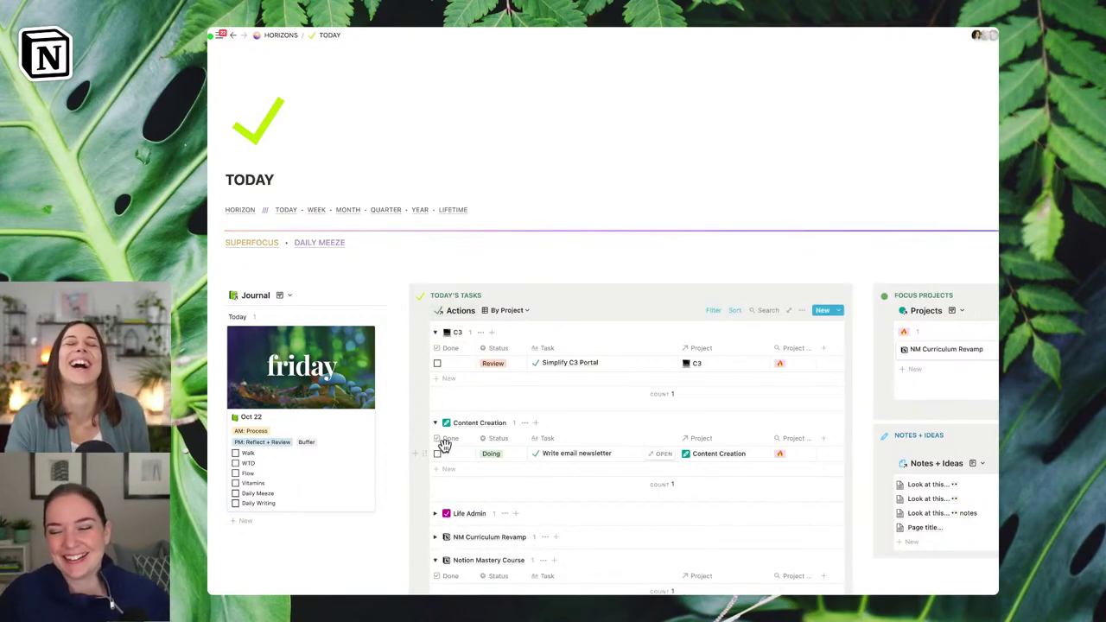
Step: Switch Actions to the Today / Focus view and review its filter rules
left_click(523, 307)
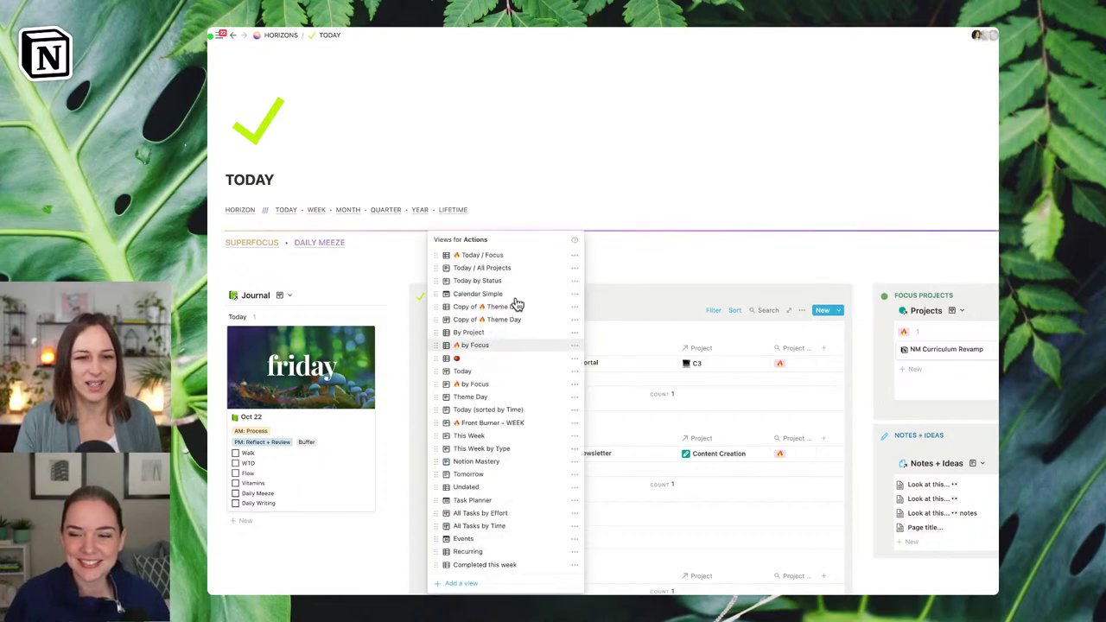
left_click(501, 256)
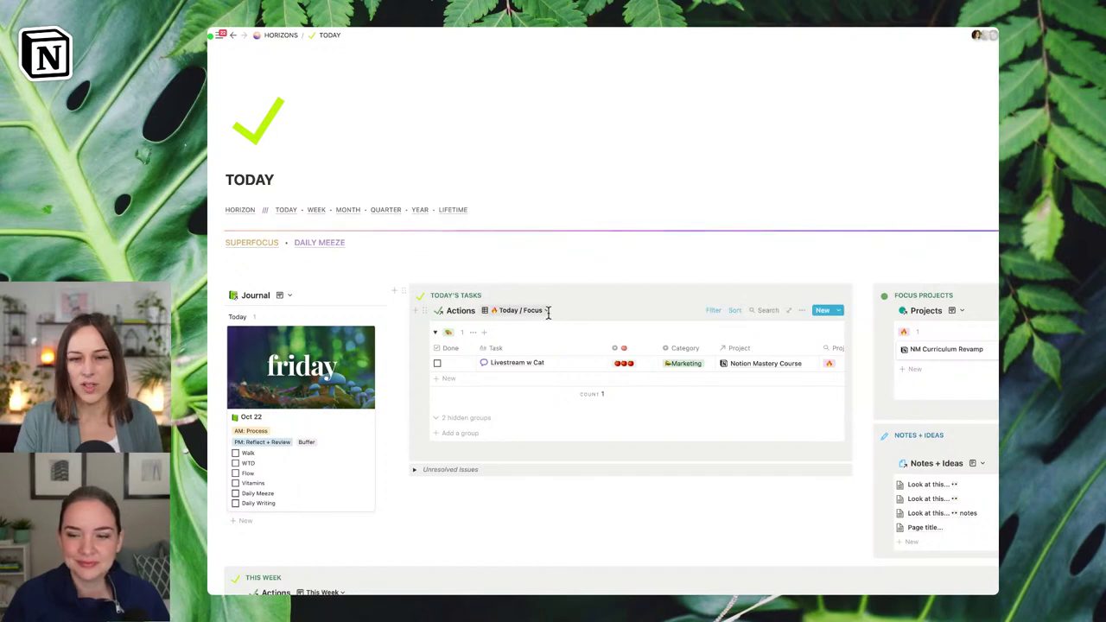
left_click(713, 313)
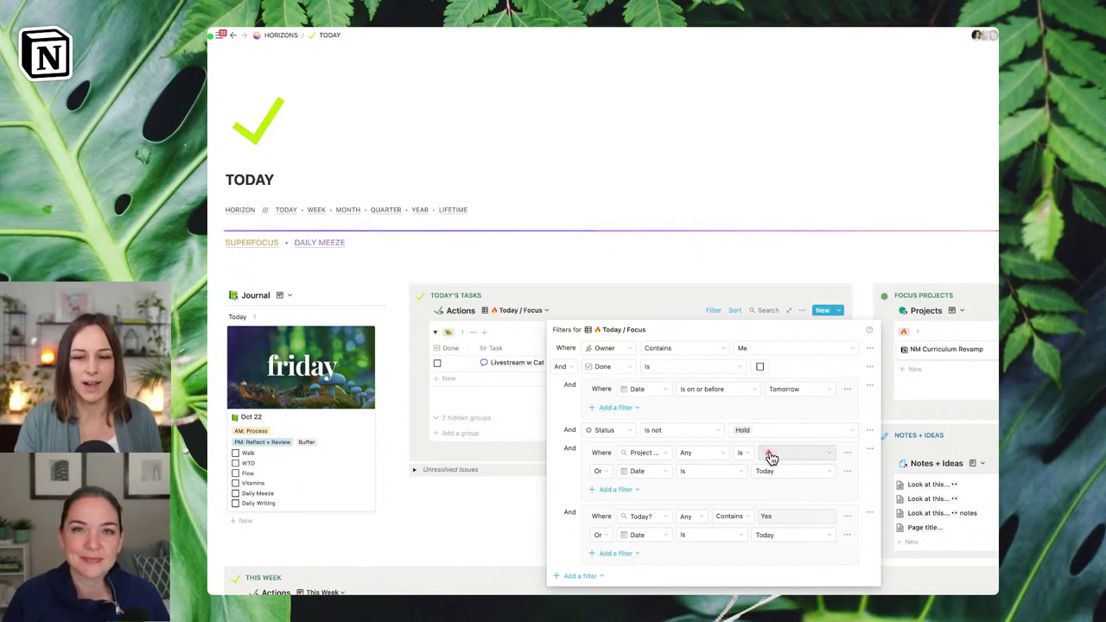
left_click(537, 316)
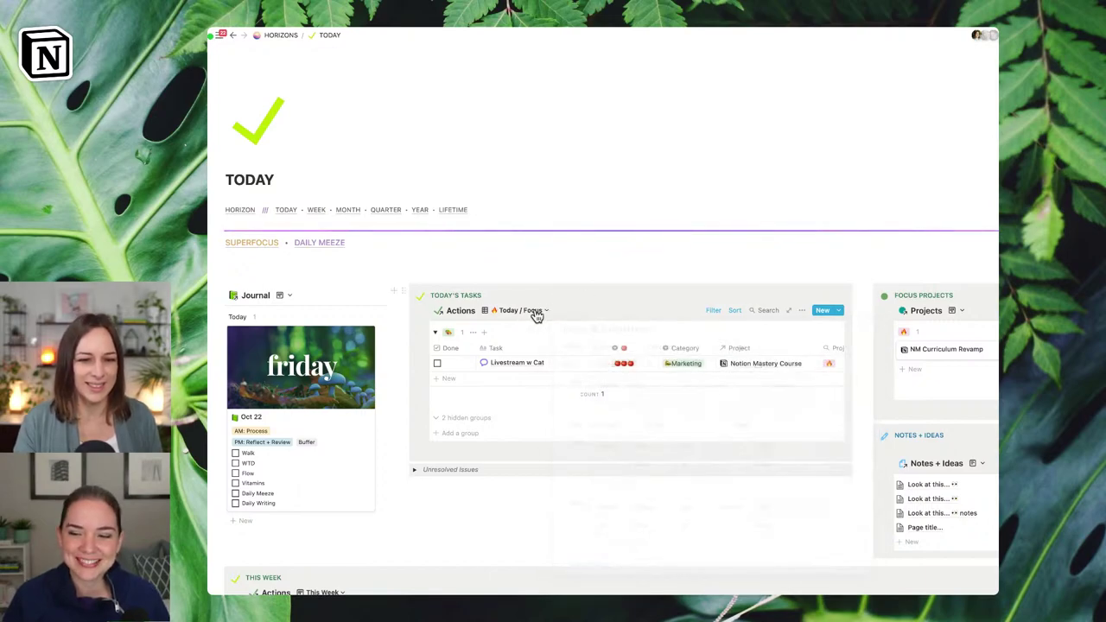
left_click(536, 316)
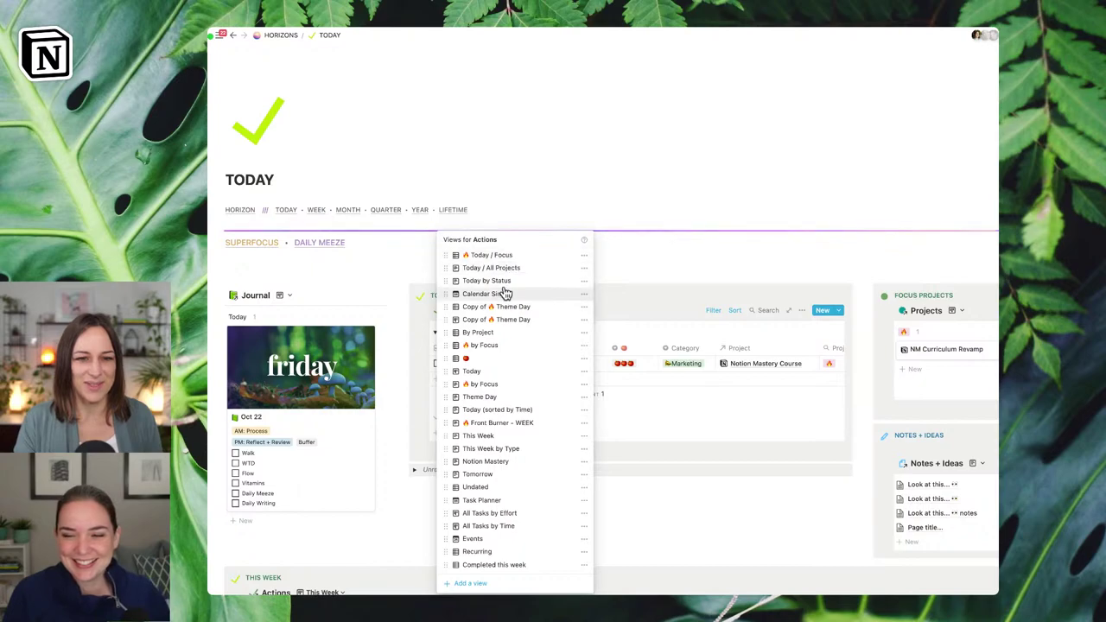
Step: Try the Today by Status and Today / All Projects views, ending on Today by Status
left_click(504, 283)
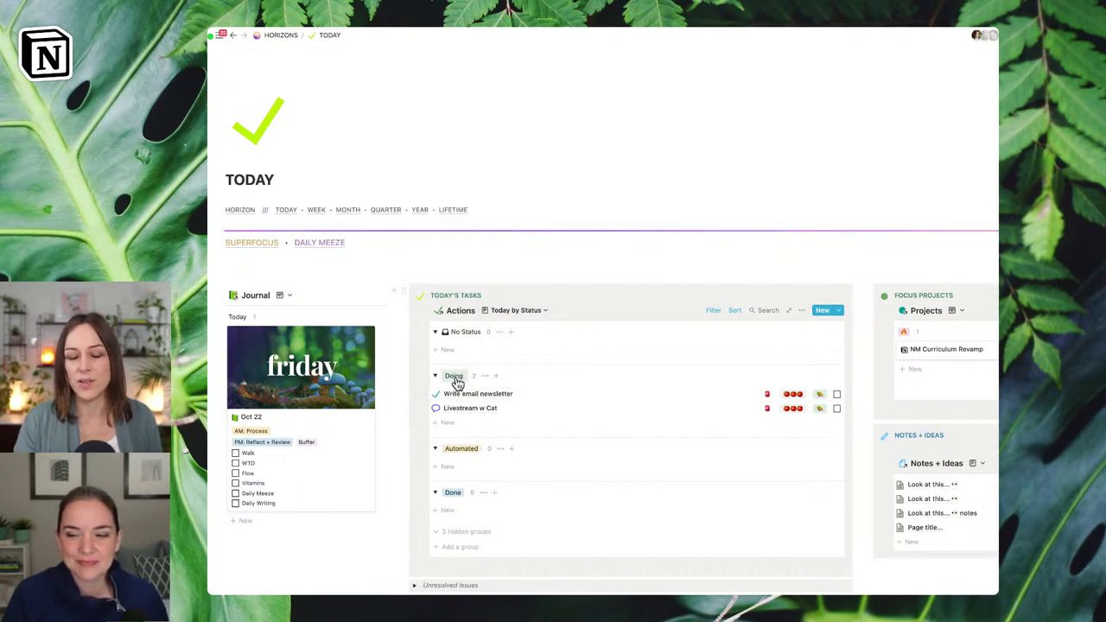
left_click(531, 311)
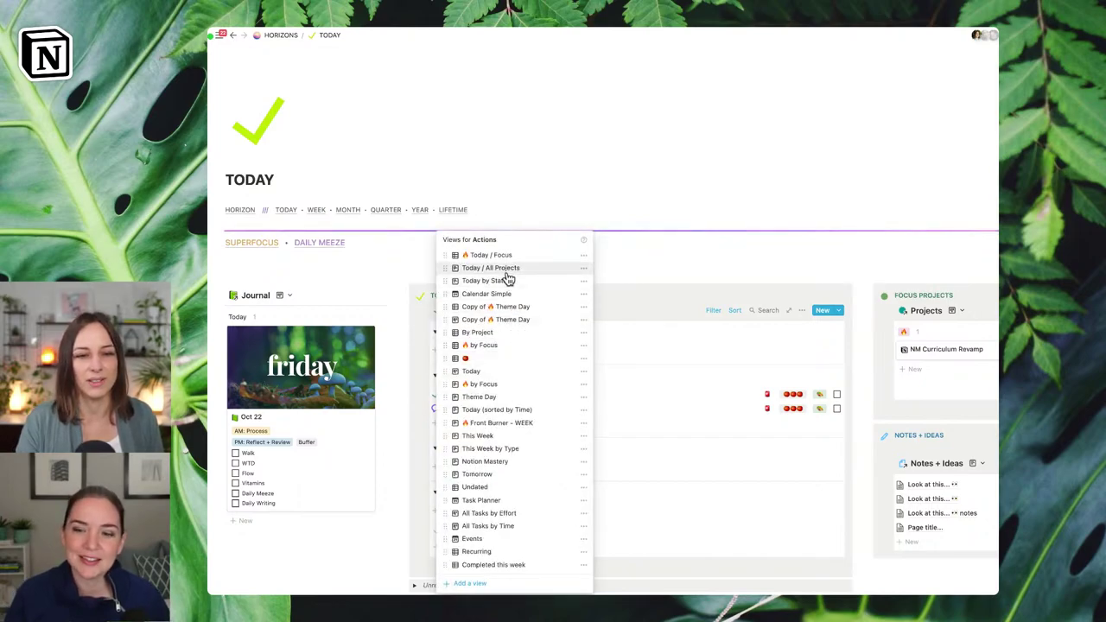
left_click(508, 269)
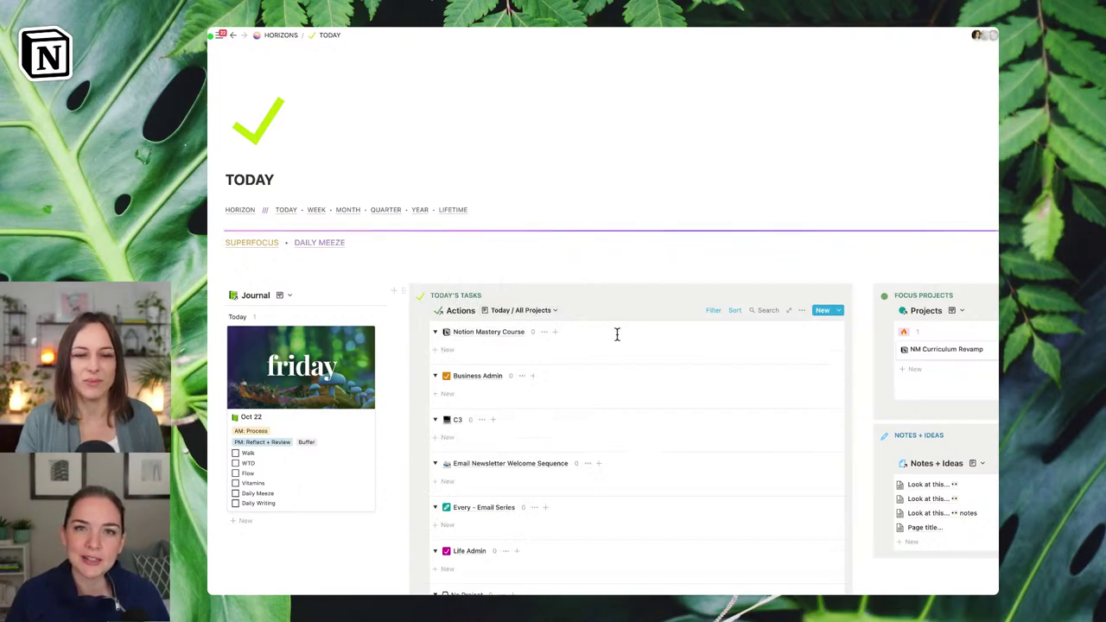
left_click(537, 313)
left_click(509, 282)
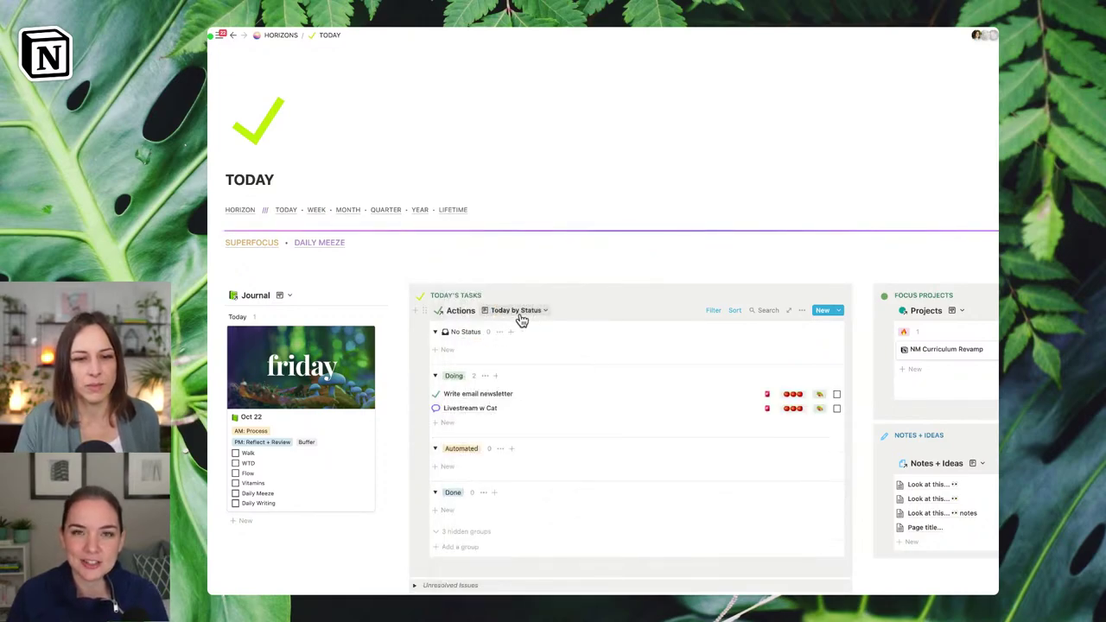
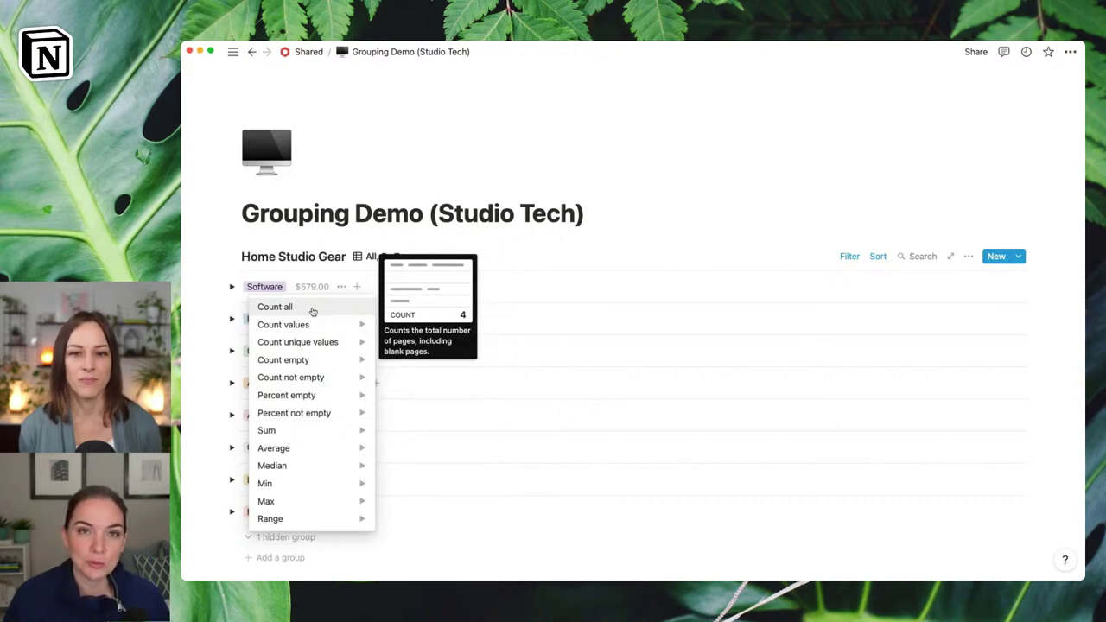
Step: Sum Price for every Type group, e.g. Software $579.00, and check the view's Status filter
mouse_move(311, 435)
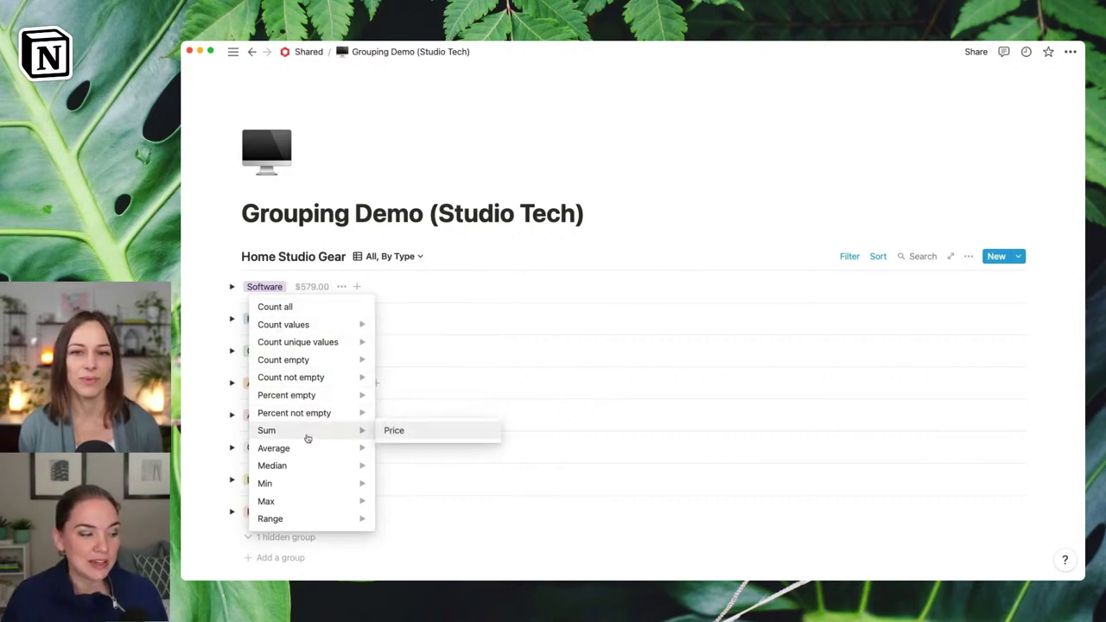
left_click(412, 433)
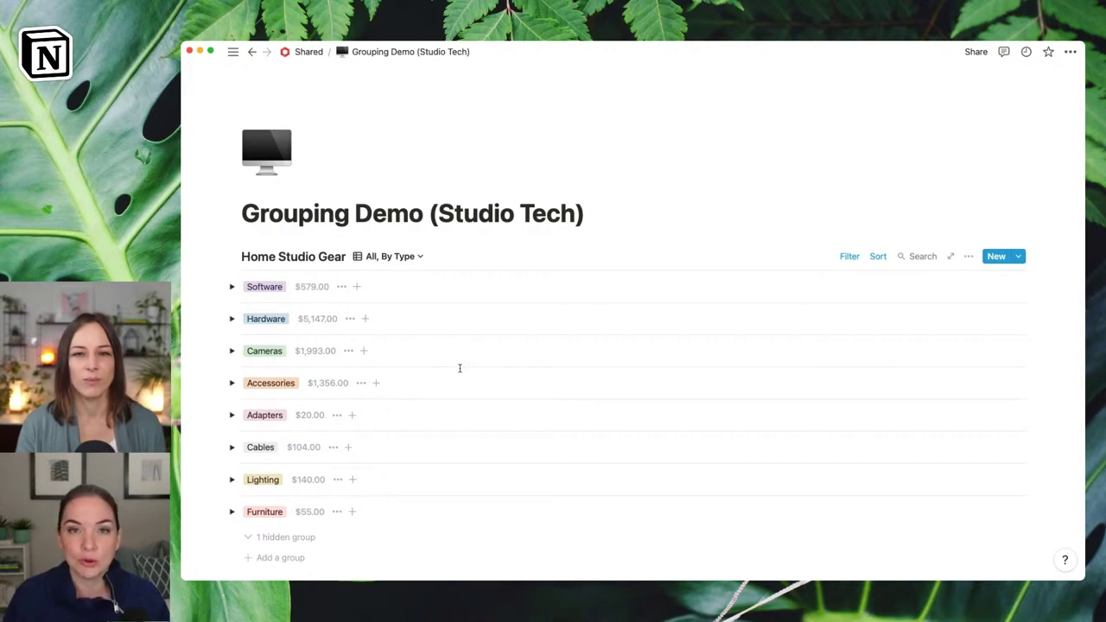
left_click(850, 257)
Step: Expand the Software group to list Ecamm Live ($384.00) and Zoom ($195.00)
left_click(802, 227)
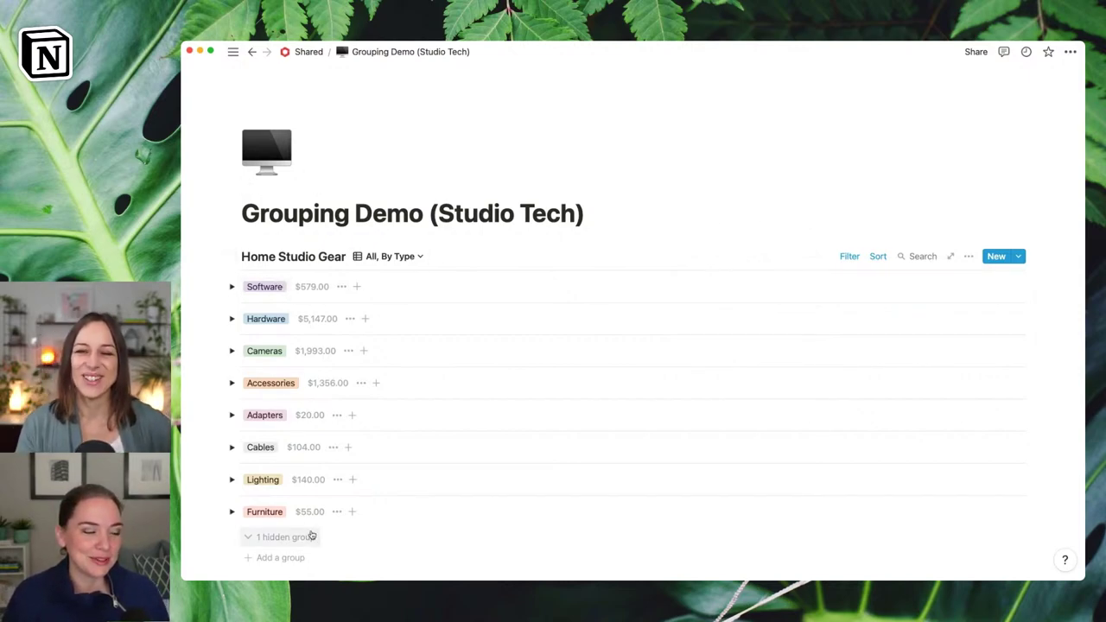
left_click(231, 286)
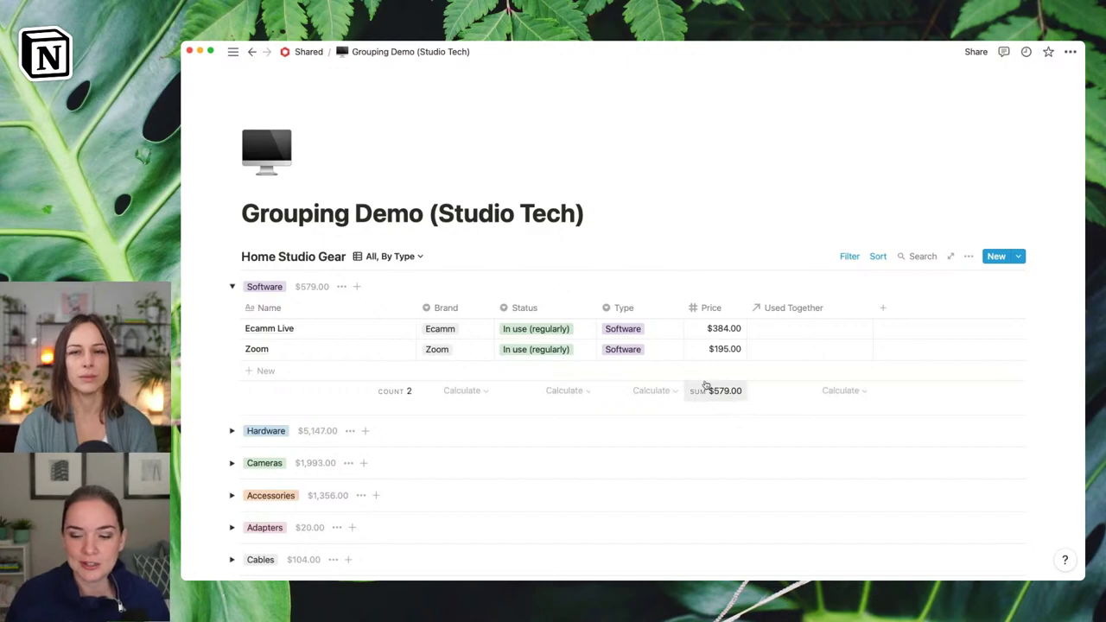
Step: Collapse the Software group back to its $579.00 summary row
left_click(232, 290)
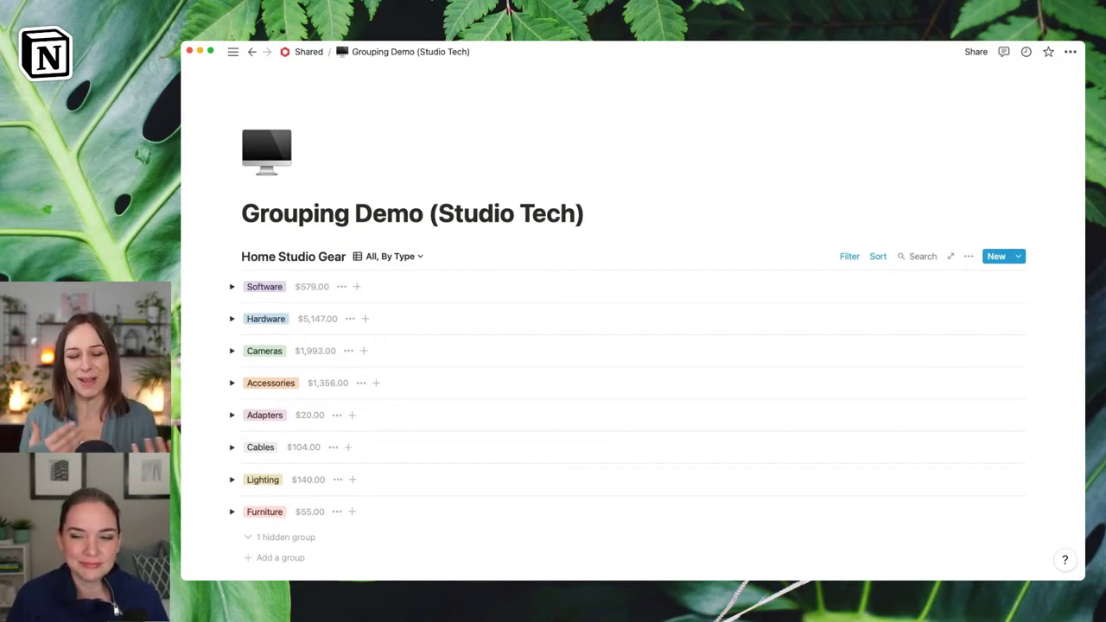
Step: Switch to the All, By Type board and sum Price in each type column
left_click(404, 259)
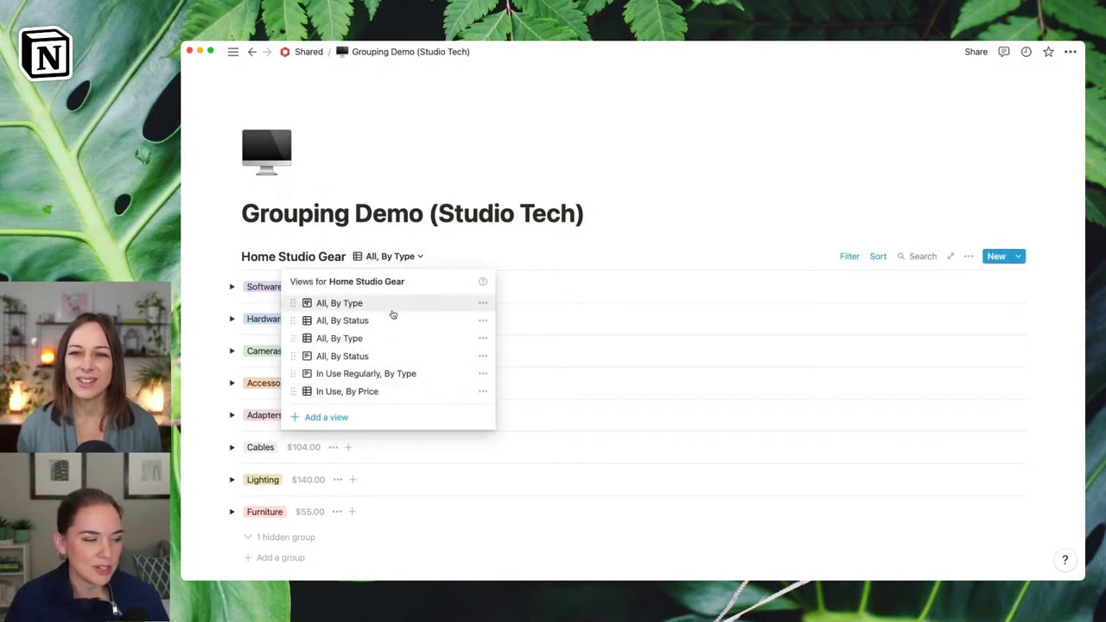
left_click(361, 304)
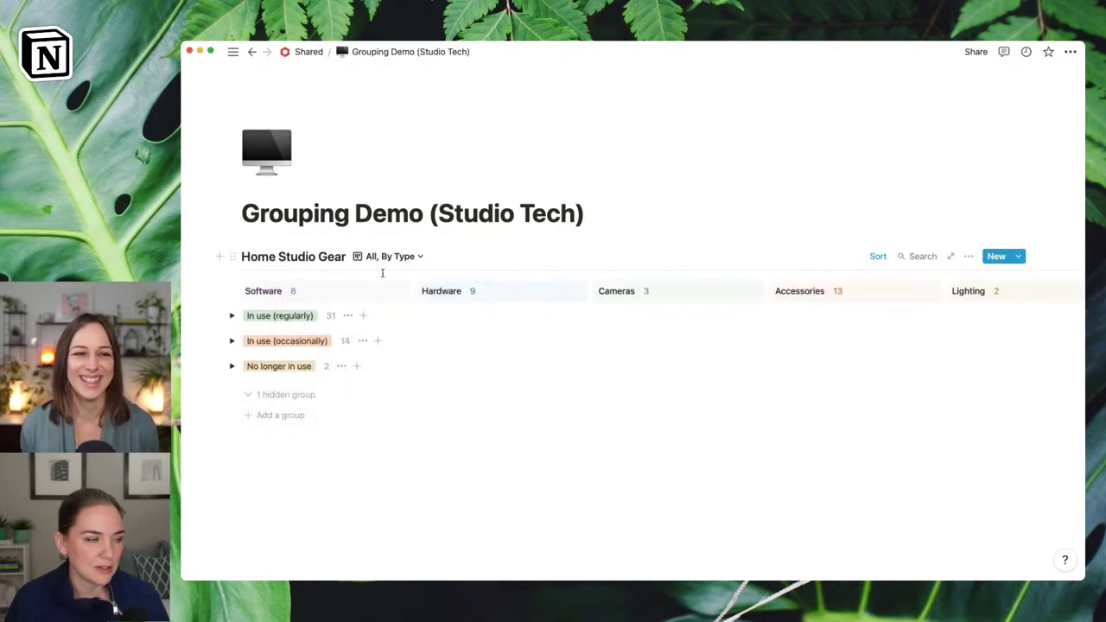
left_click(293, 293)
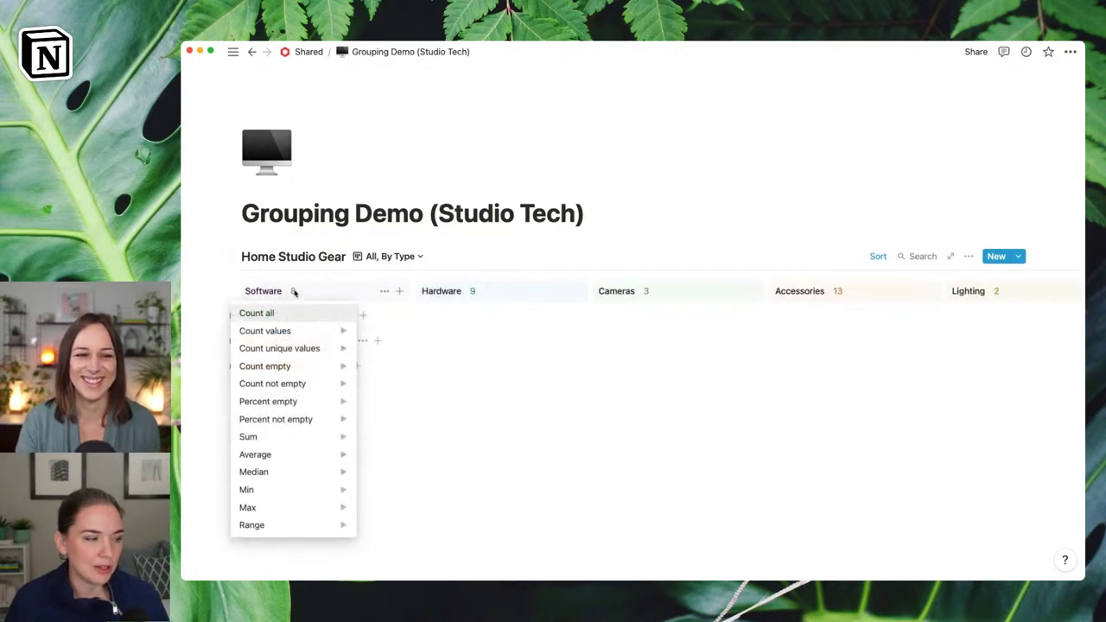
mouse_move(321, 439)
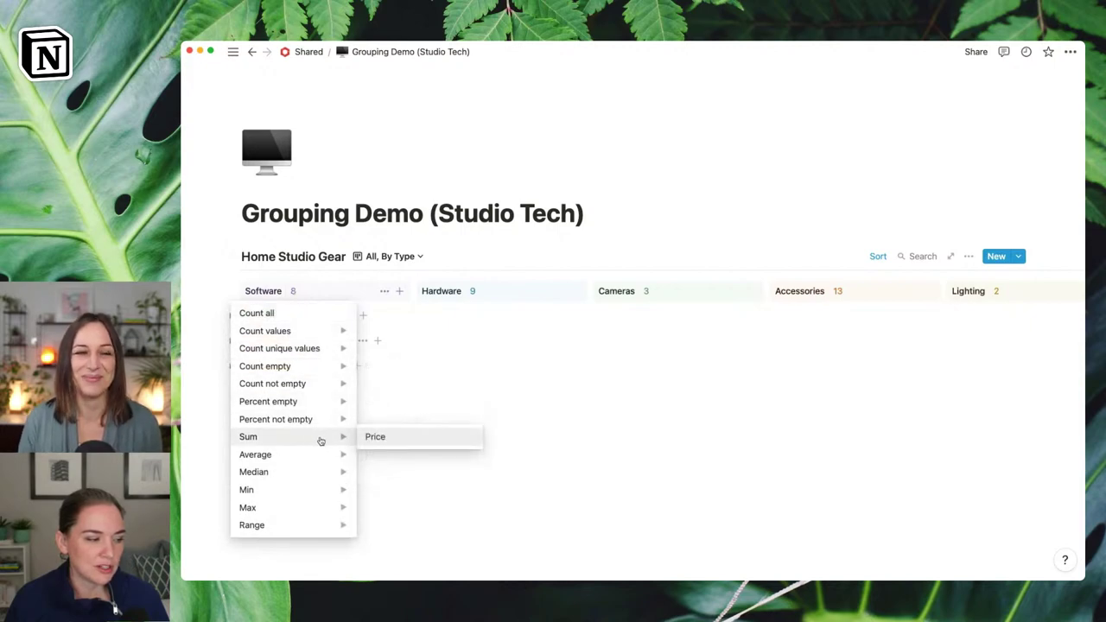
left_click(403, 444)
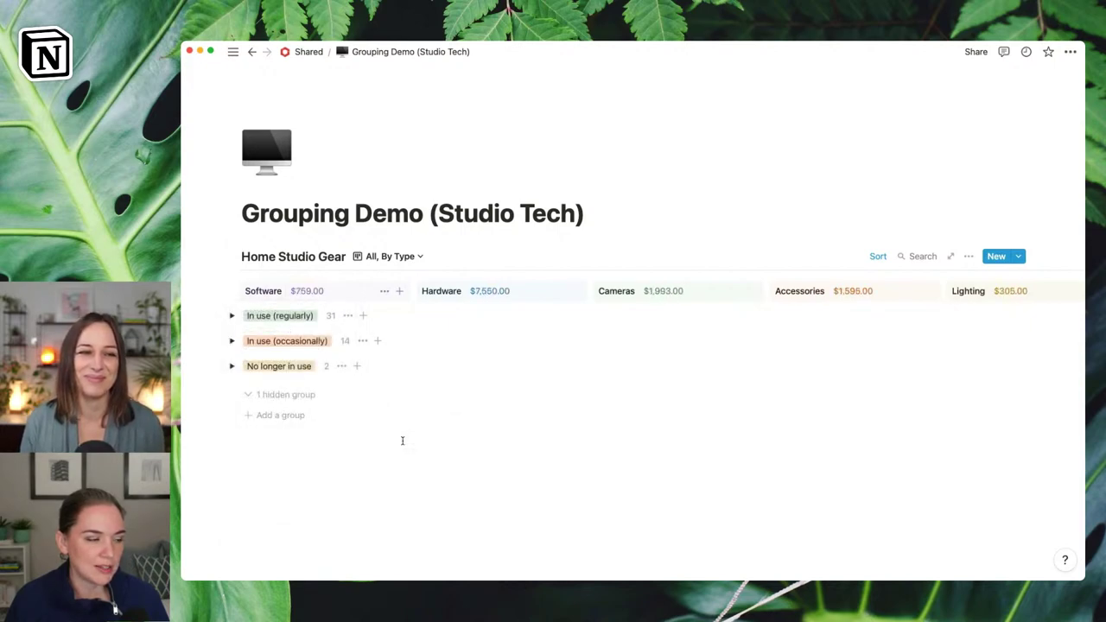
Step: Show a Price sum for each status subgroup on the board
left_click(330, 317)
mouse_move(358, 459)
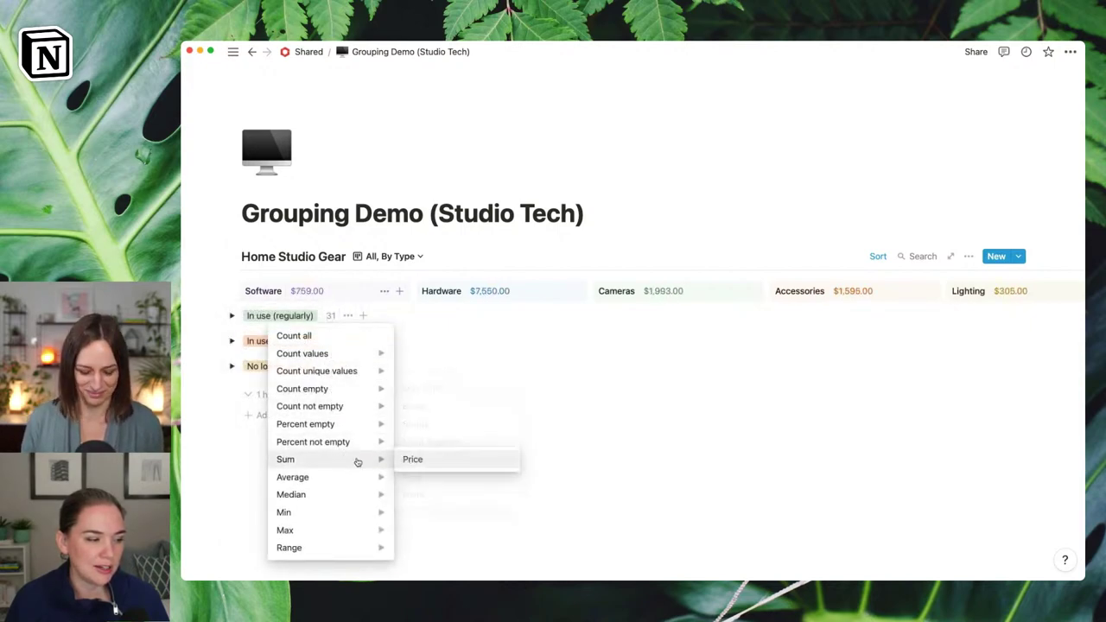
left_click(425, 462)
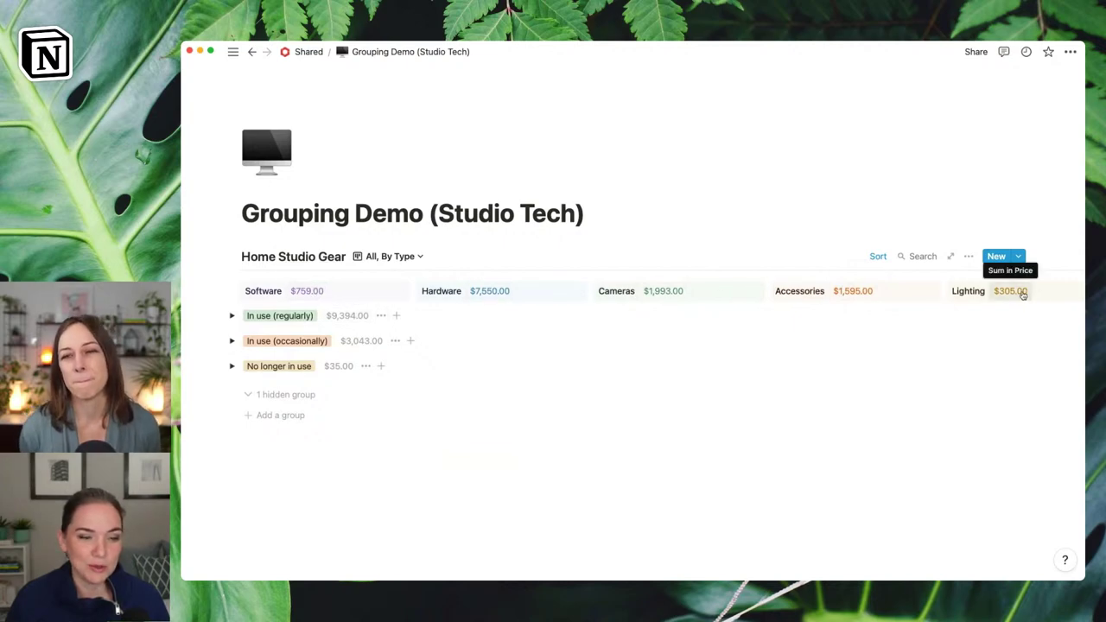
Step: Browse the In use (regularly) cards, then bring up the Software $759.00 total's calculation menu
left_click(231, 315)
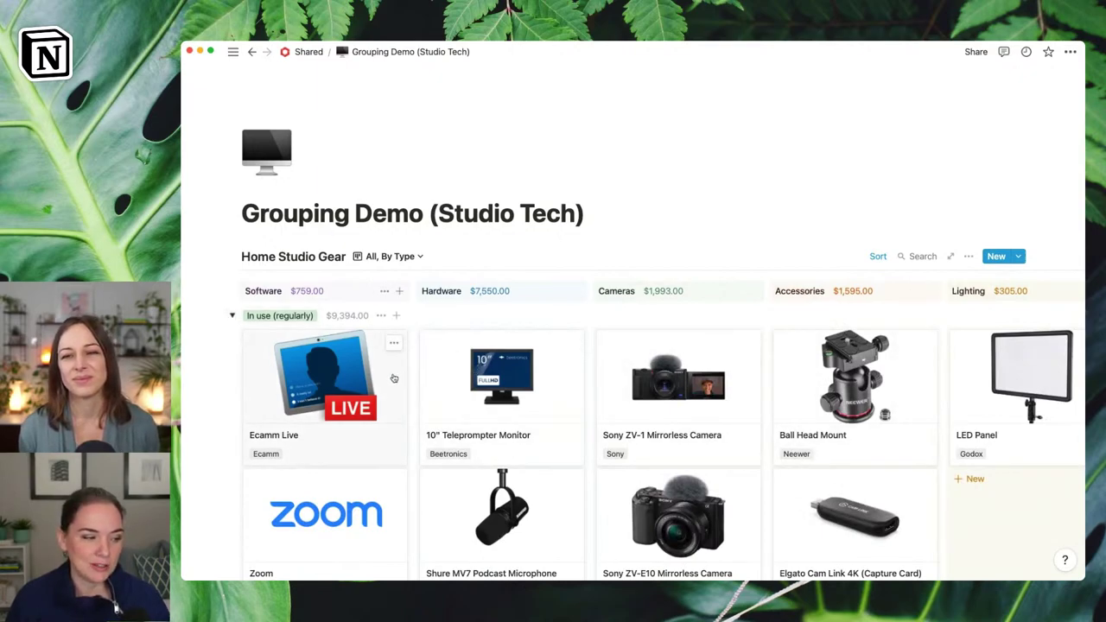
scroll(388, 374, "down", 1)
scroll(388, 374, "down", 1)
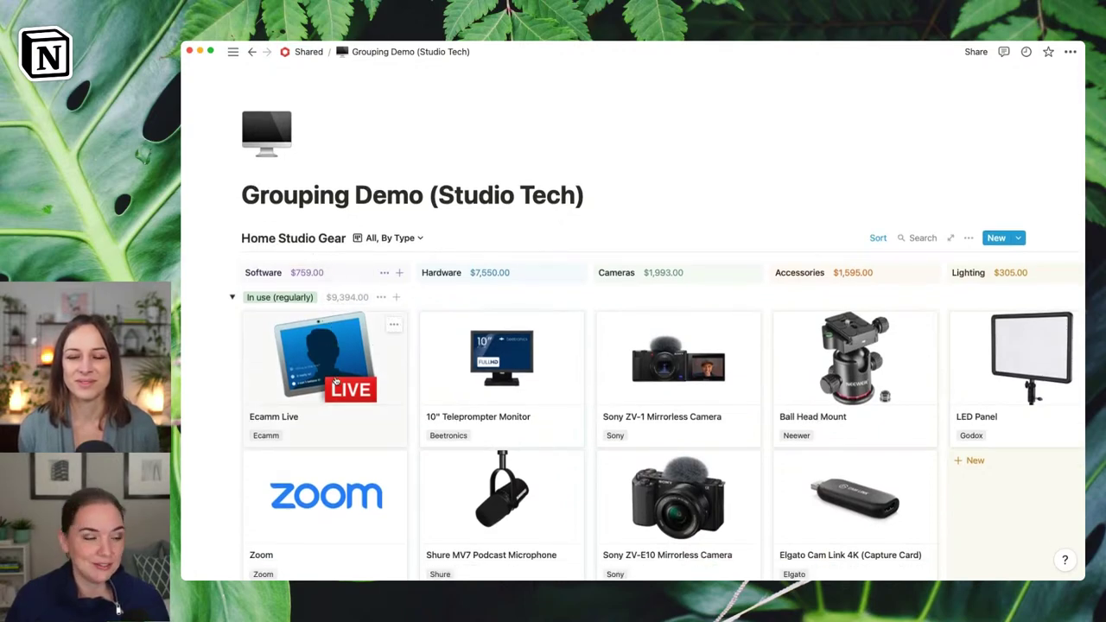
scroll(334, 382, "down", 1)
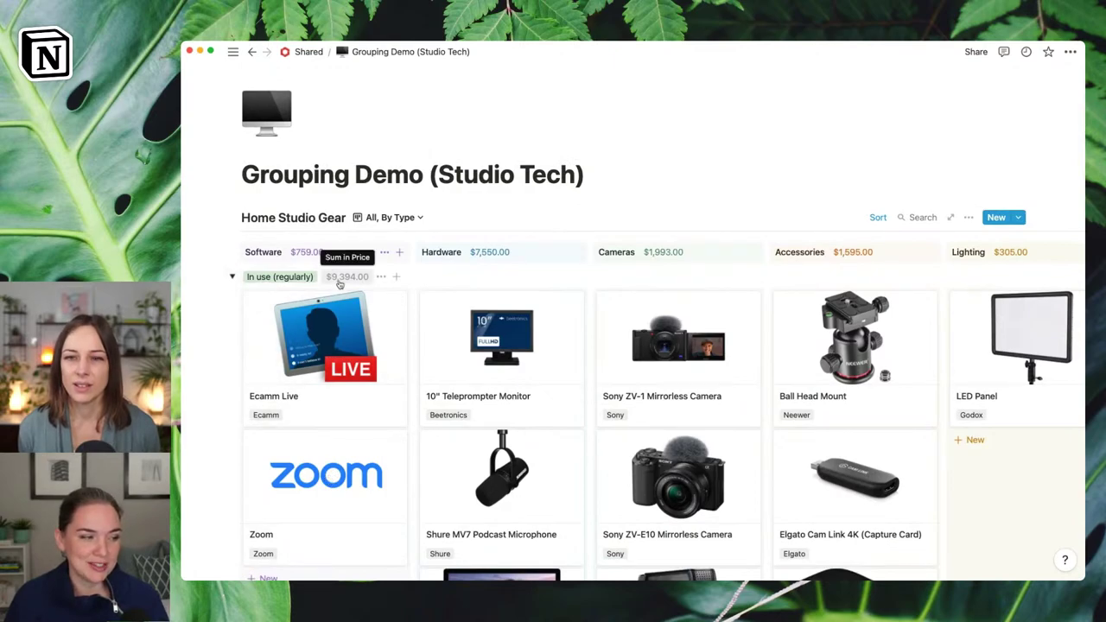
left_click(234, 278)
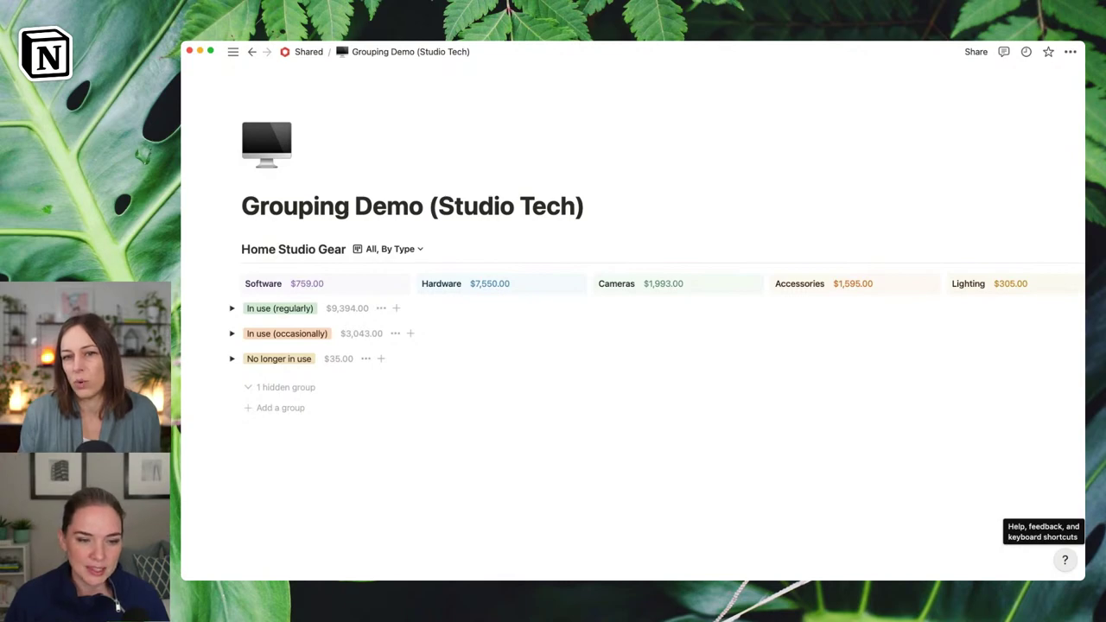
left_click(315, 286)
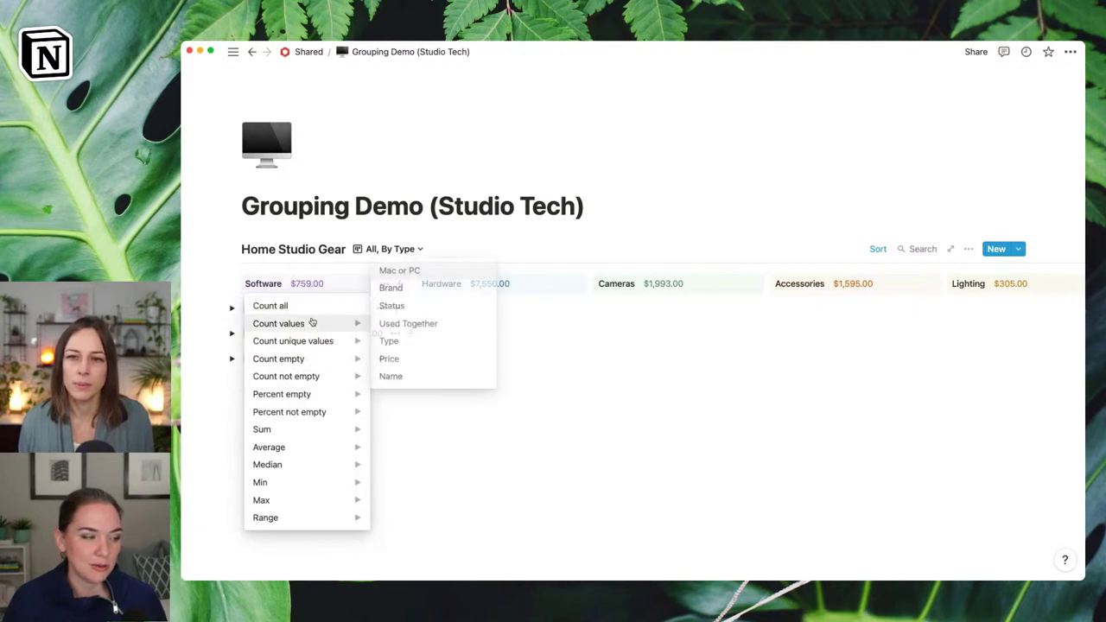
Step: Change the Type column totals to Count all: Software 8, Hardware 9, Accessories 13
left_click(311, 308)
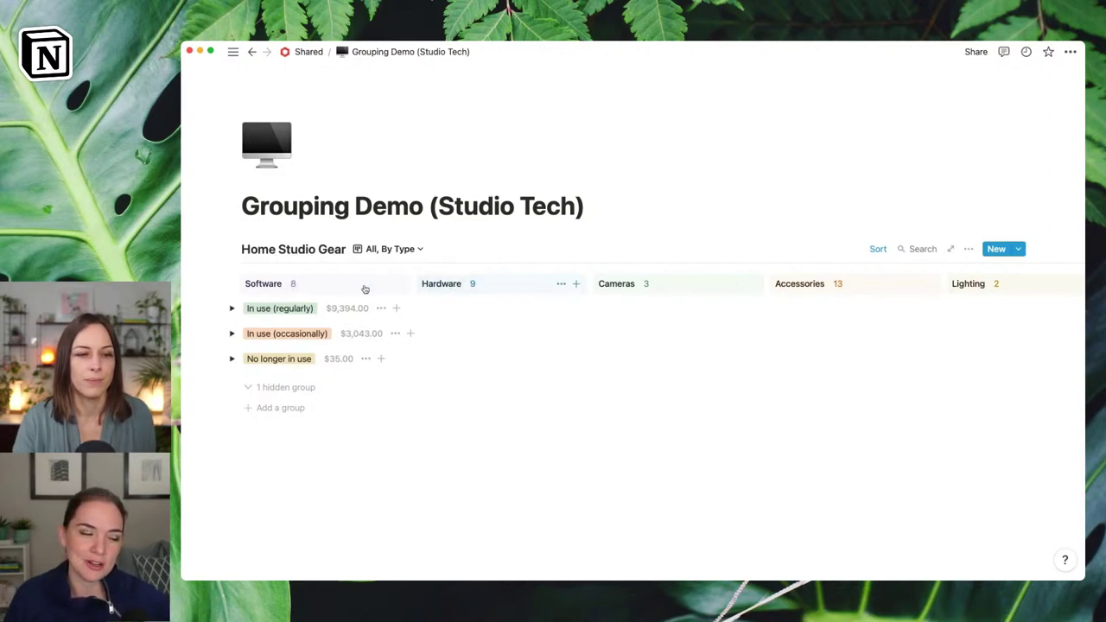
left_click(293, 285)
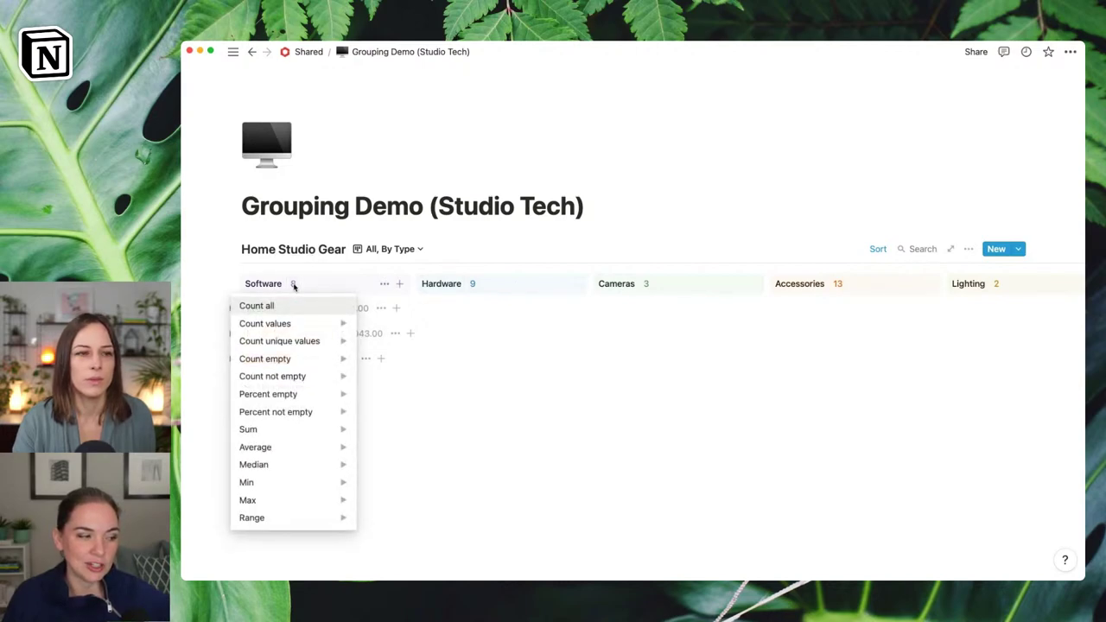
left_click(361, 305)
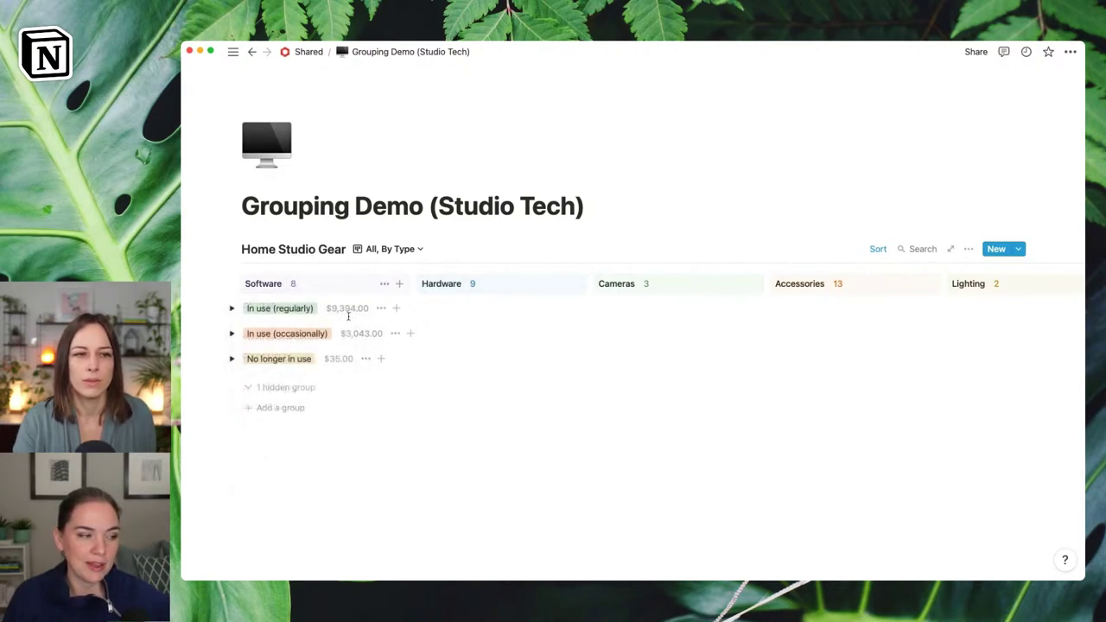
Step: Set the In use (regularly) group total to Range of Price
left_click(349, 313)
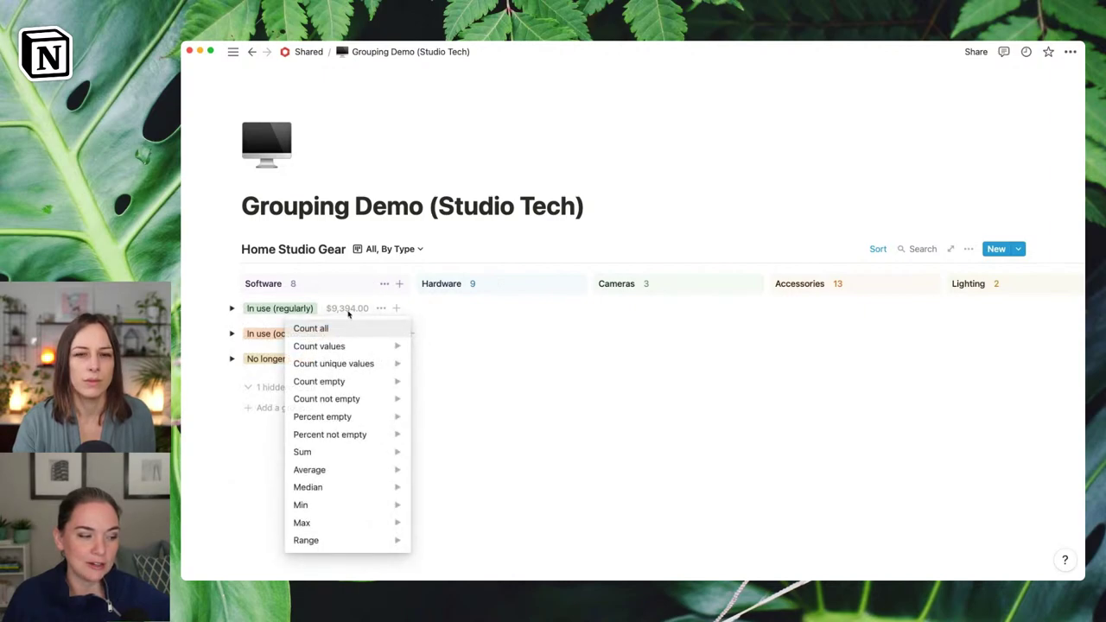
mouse_move(390, 545)
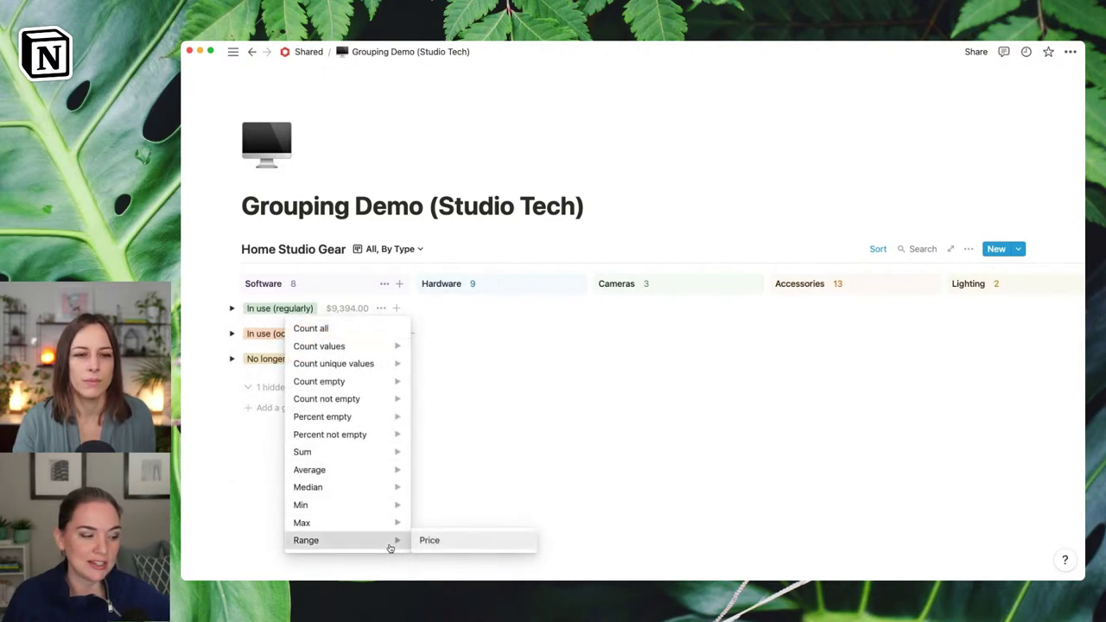
left_click(446, 542)
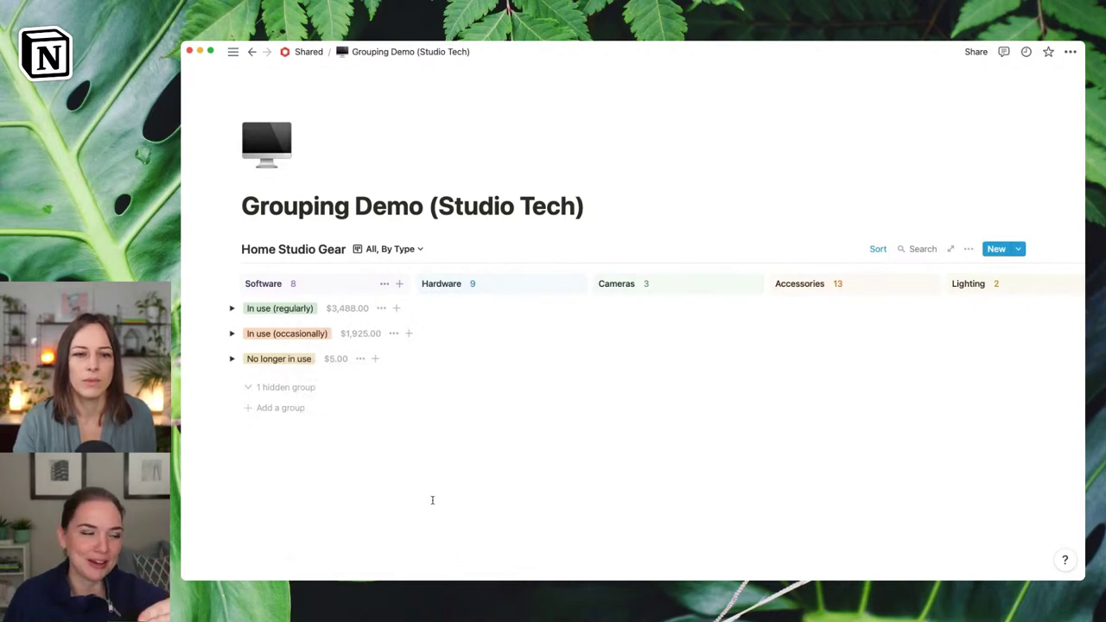
mouse_move(242, 404)
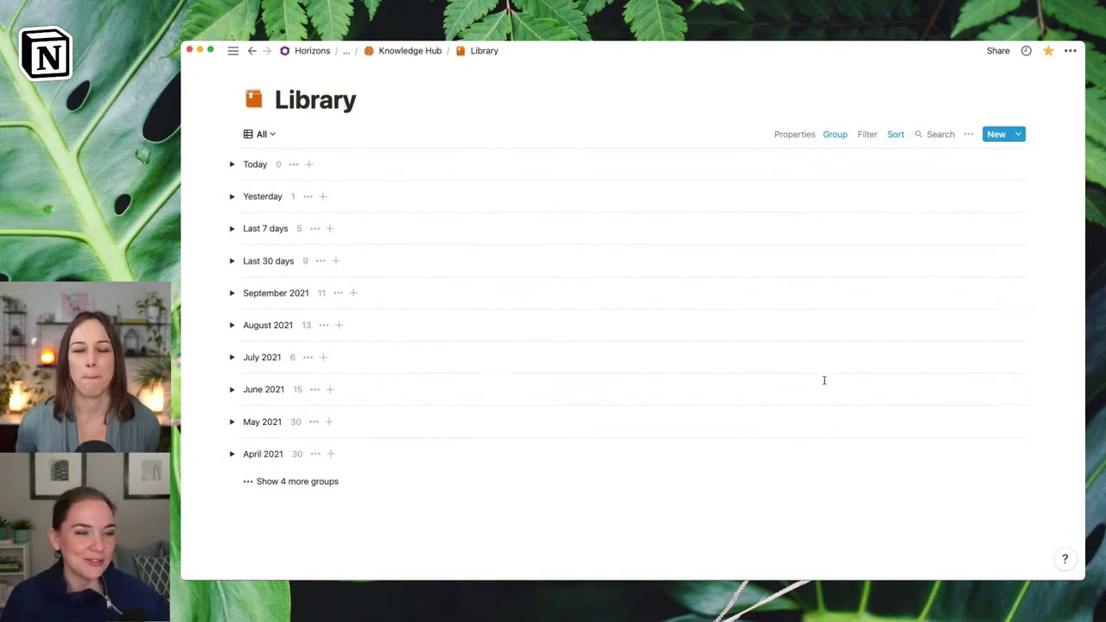
left_click(835, 136)
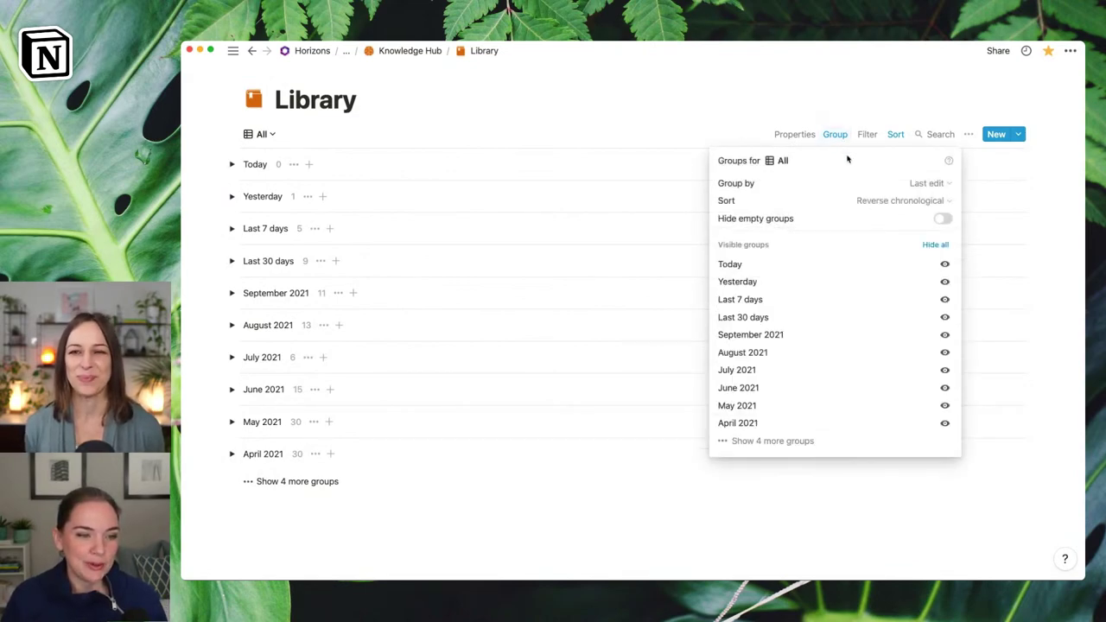
left_click(937, 185)
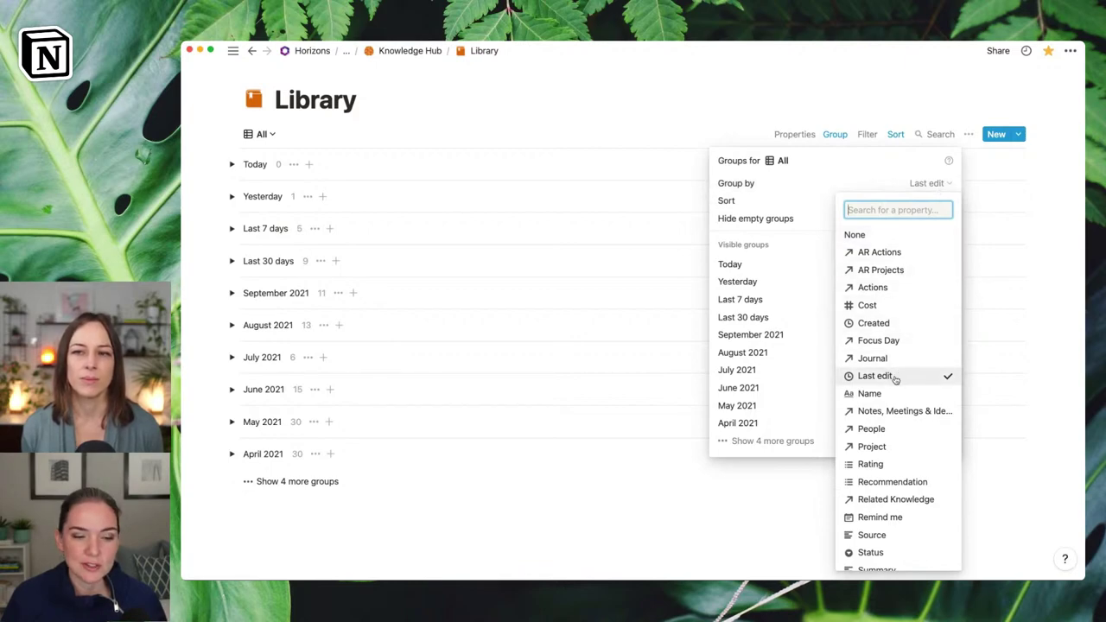
mouse_move(912, 380)
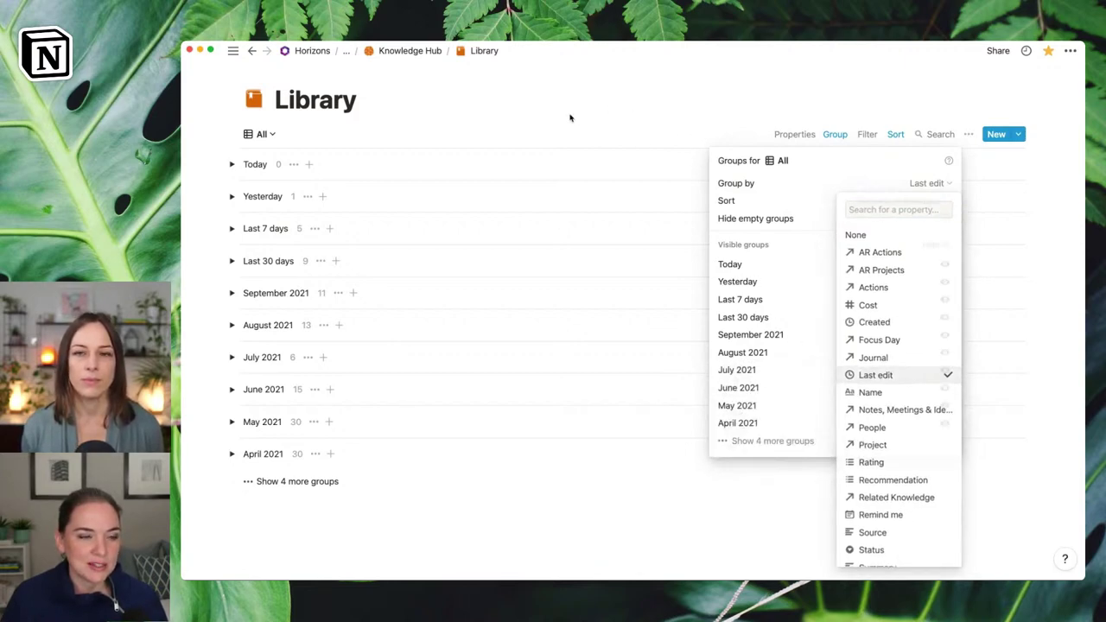
left_click(405, 109)
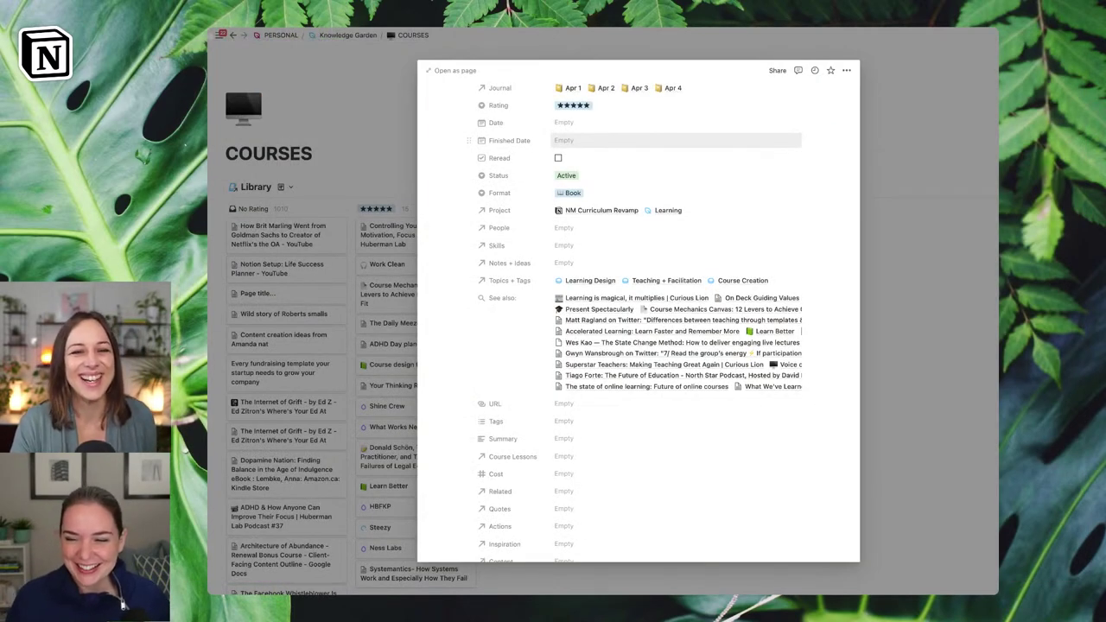
Step: Link the Course design formula record to the Teaching + Facilitation skill
scroll(638, 311, "up", 4)
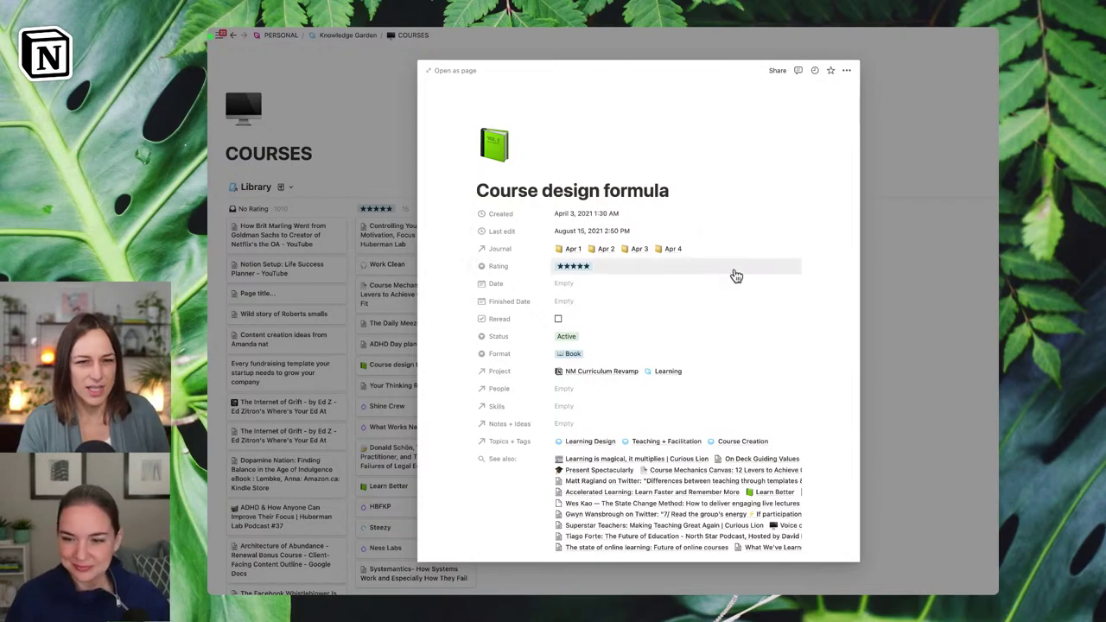
scroll(739, 273, "down", 1)
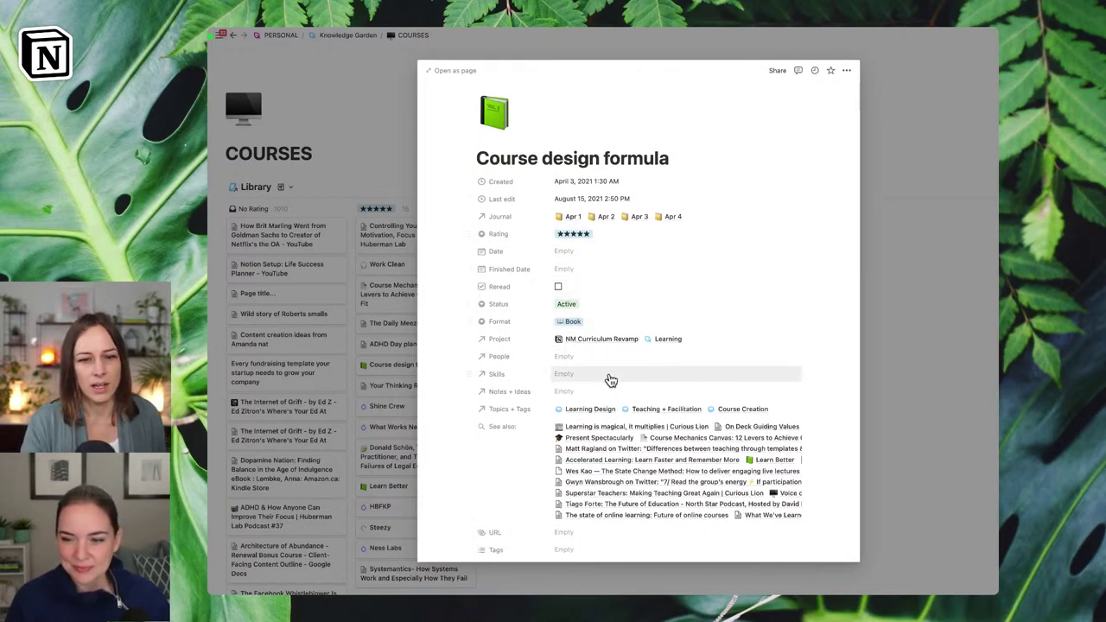
left_click(603, 378)
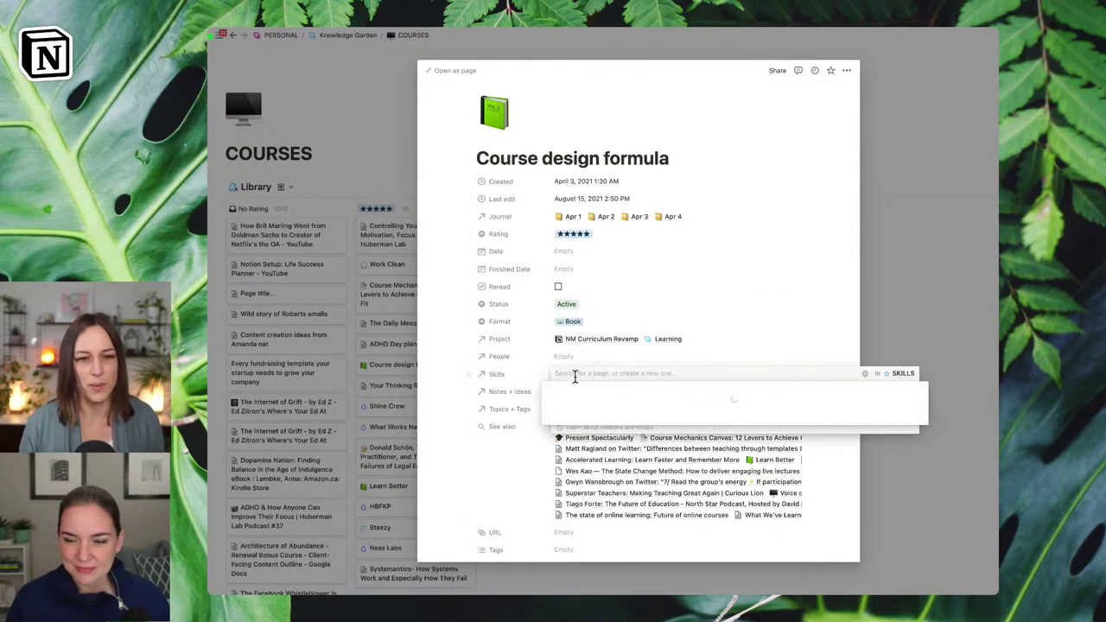
type("teach")
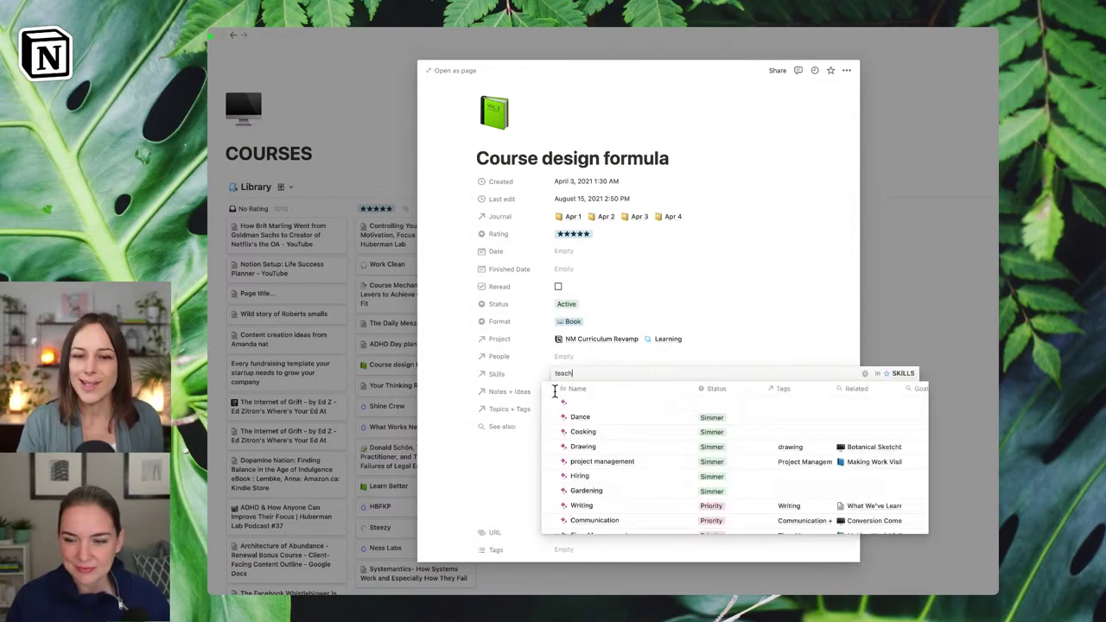
left_click(550, 407)
left_click(455, 358)
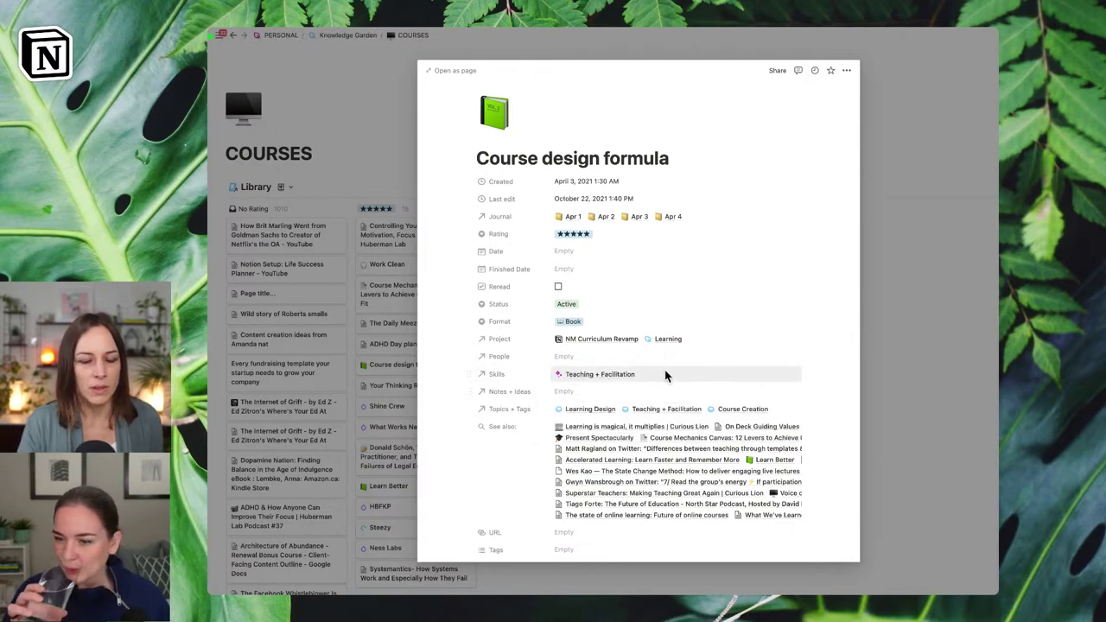
Step: Review the Skill Rollup settings, then close the record back to the COURSES board
scroll(663, 345, "down", 1)
scroll(656, 307, "down", 2)
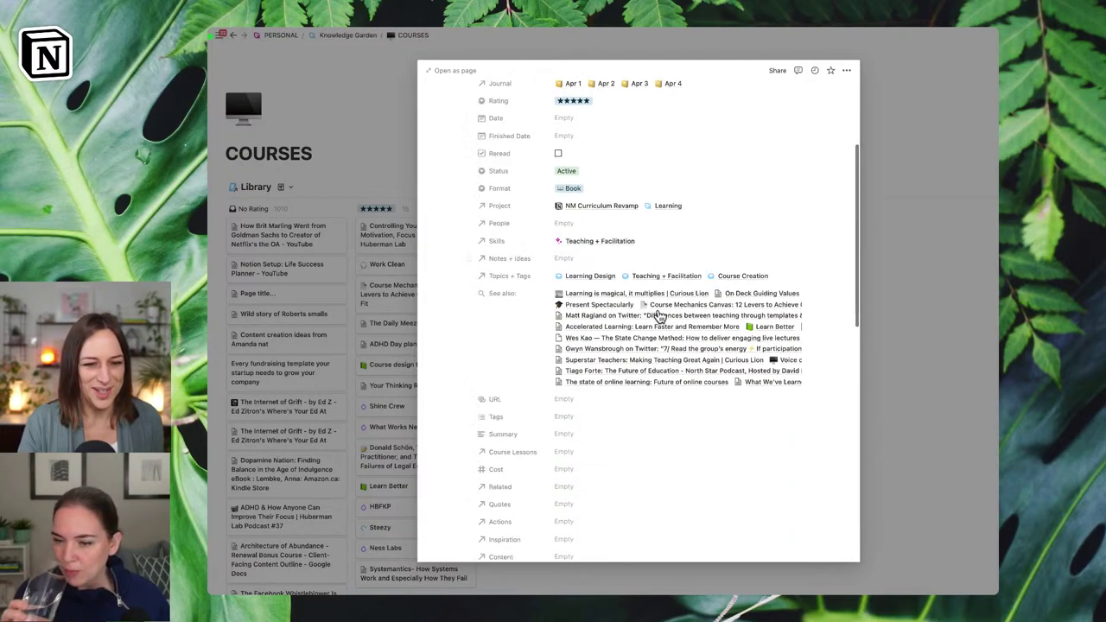
scroll(661, 313, "down", 6)
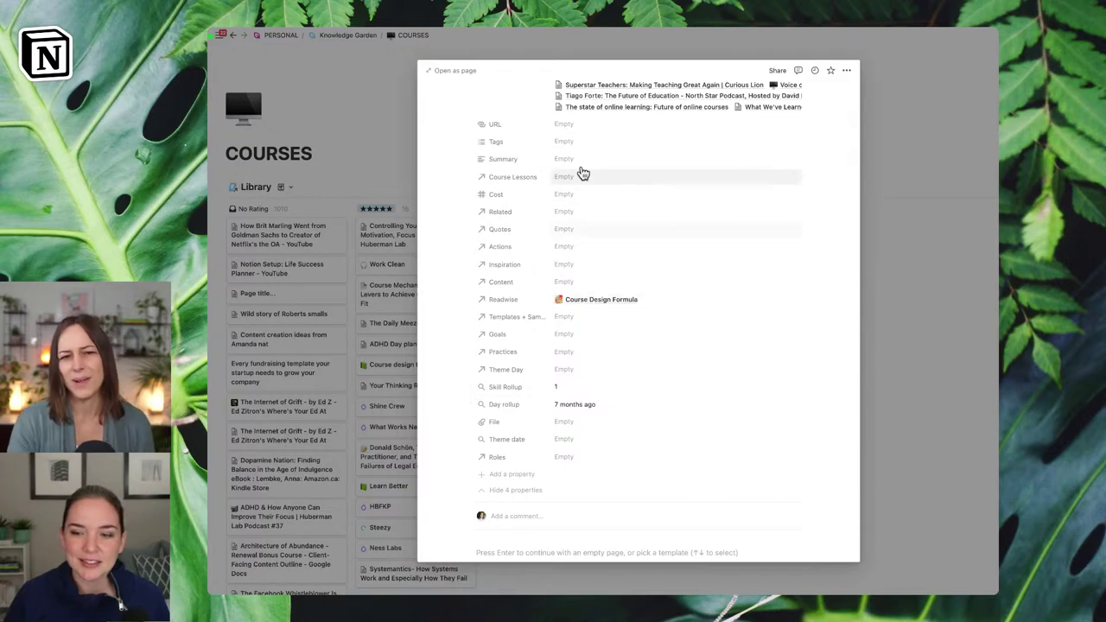
left_click(566, 393)
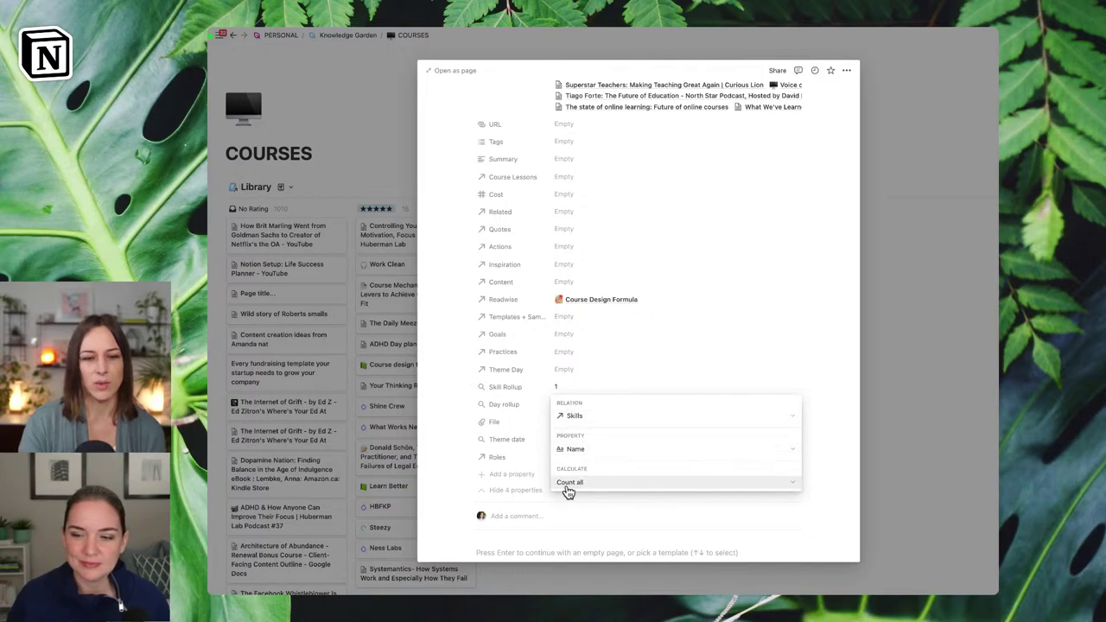
key("Escape")
left_click(377, 154)
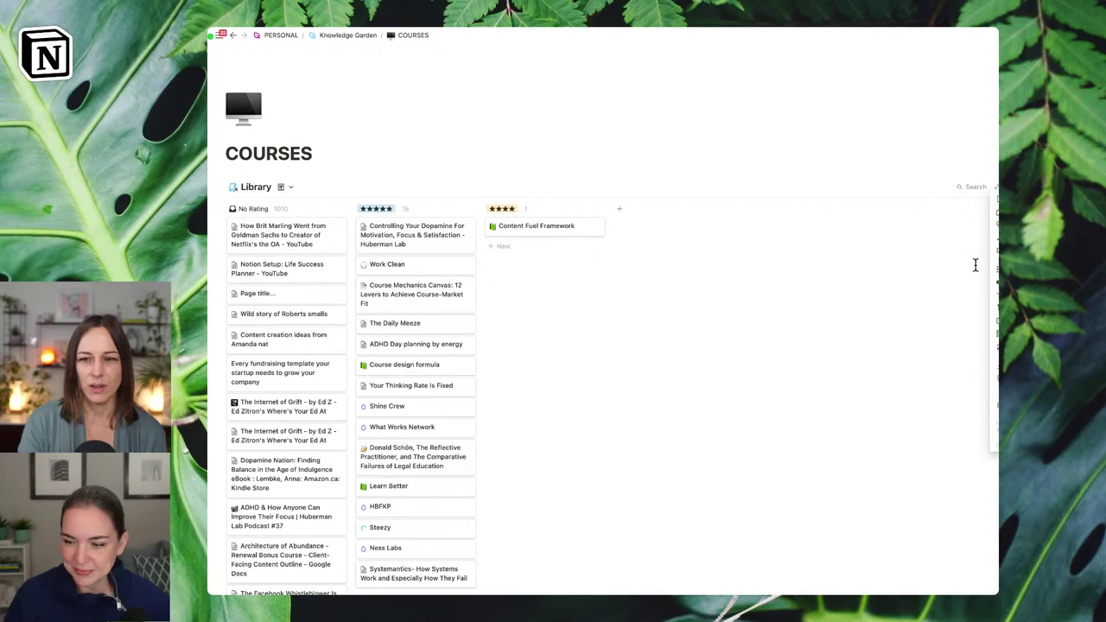
Step: Group the COURSES Library board by Skills
left_click(939, 186)
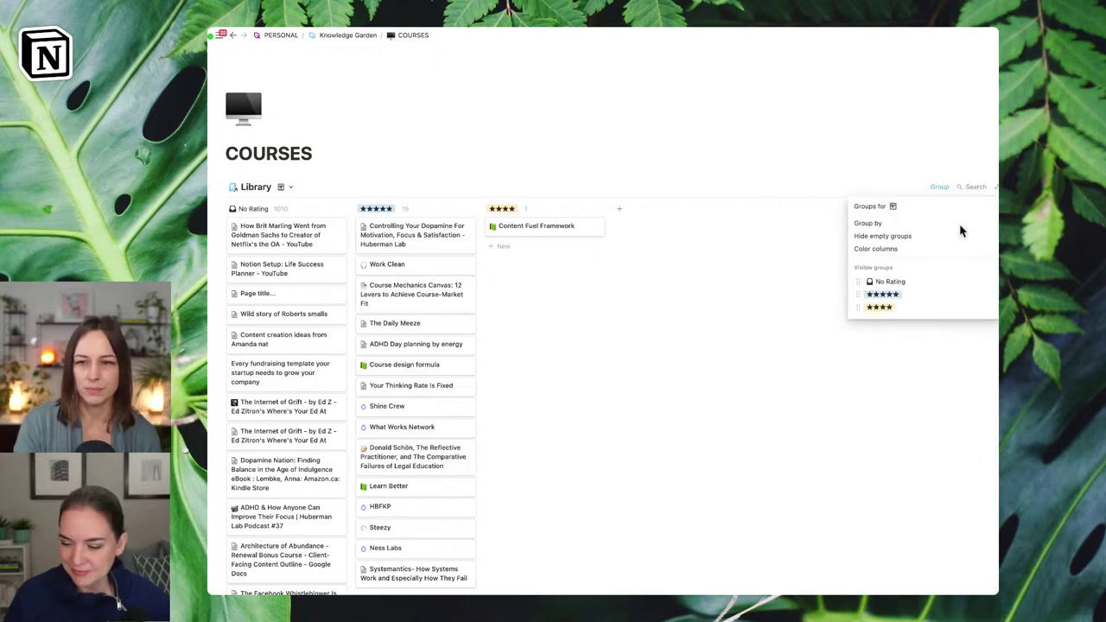
left_click(867, 223)
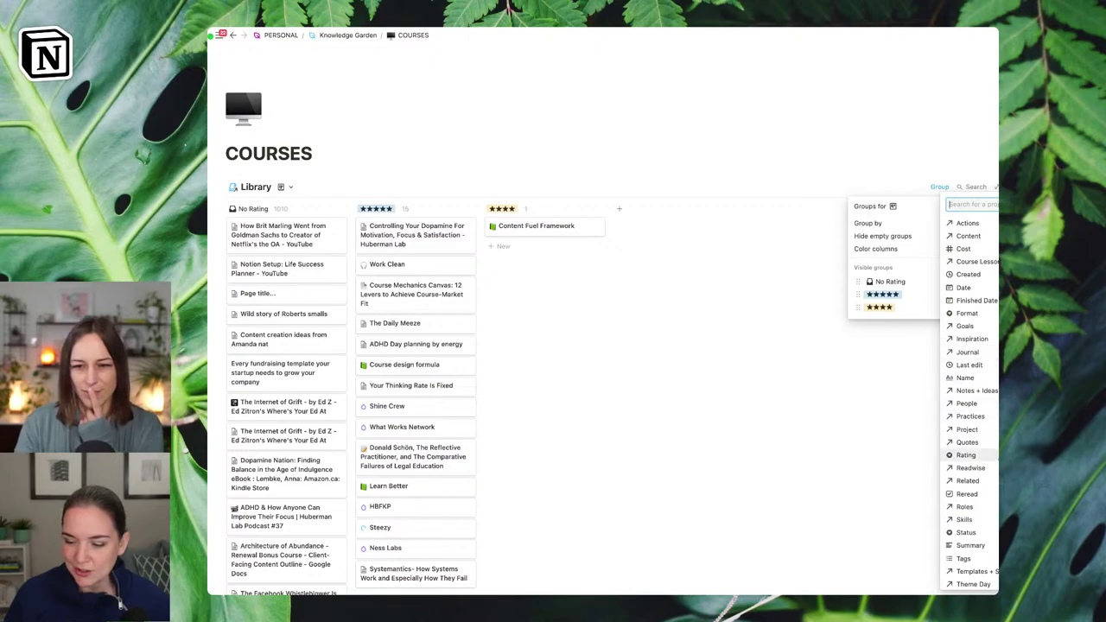
left_click(993, 521)
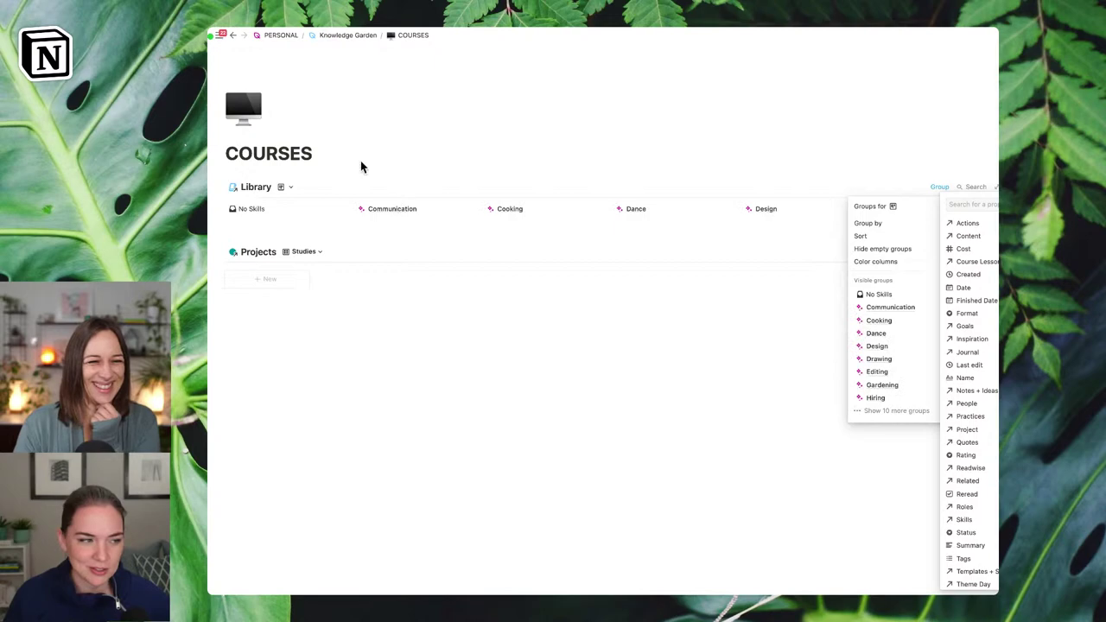
key("Escape")
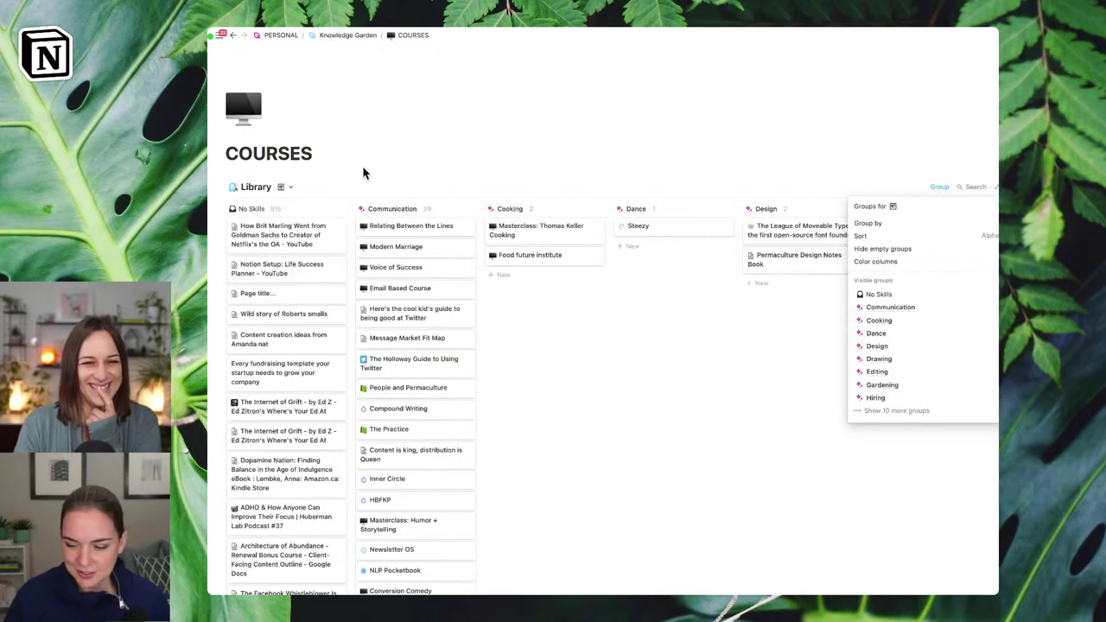
key("Escape")
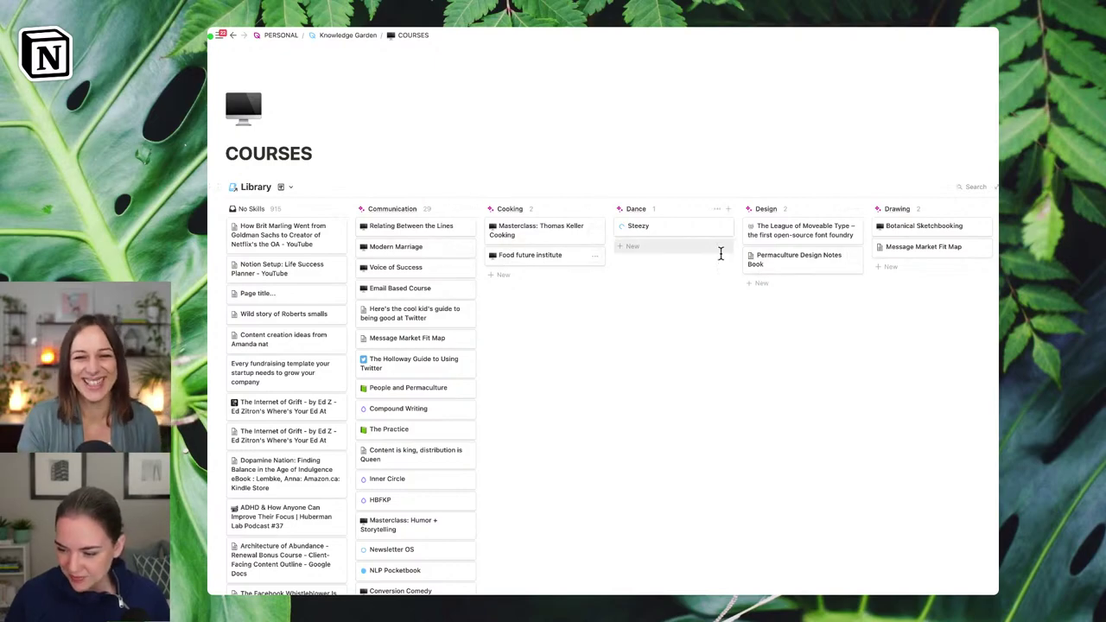
Step: Browse the Skills-grouped board and look over the Library view list
scroll(550, 261, "right", 5)
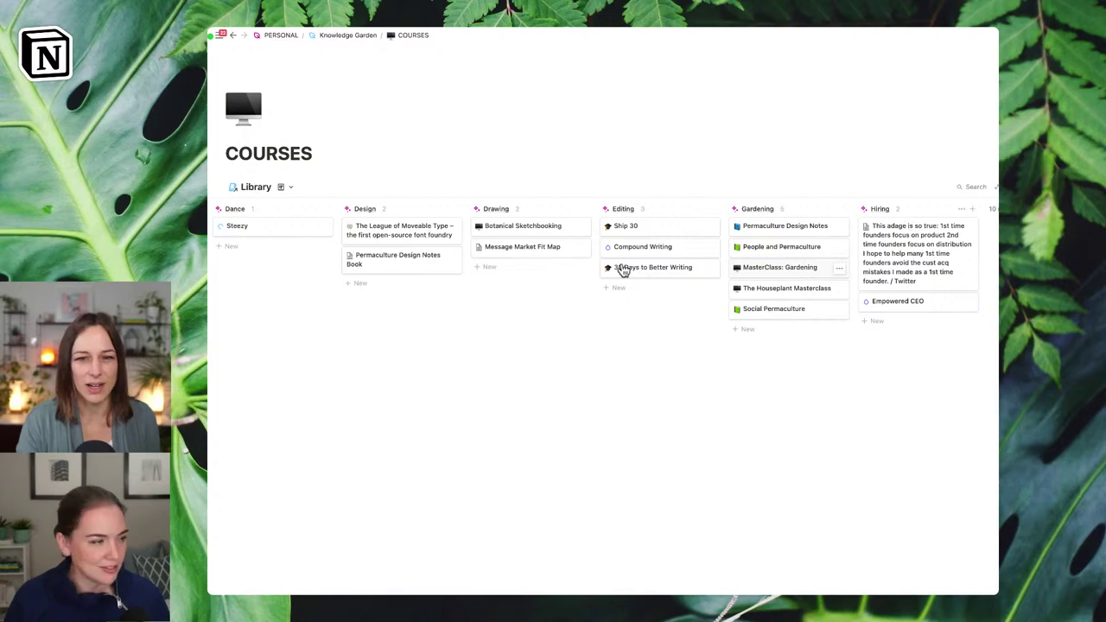
scroll(620, 270, "left", 5)
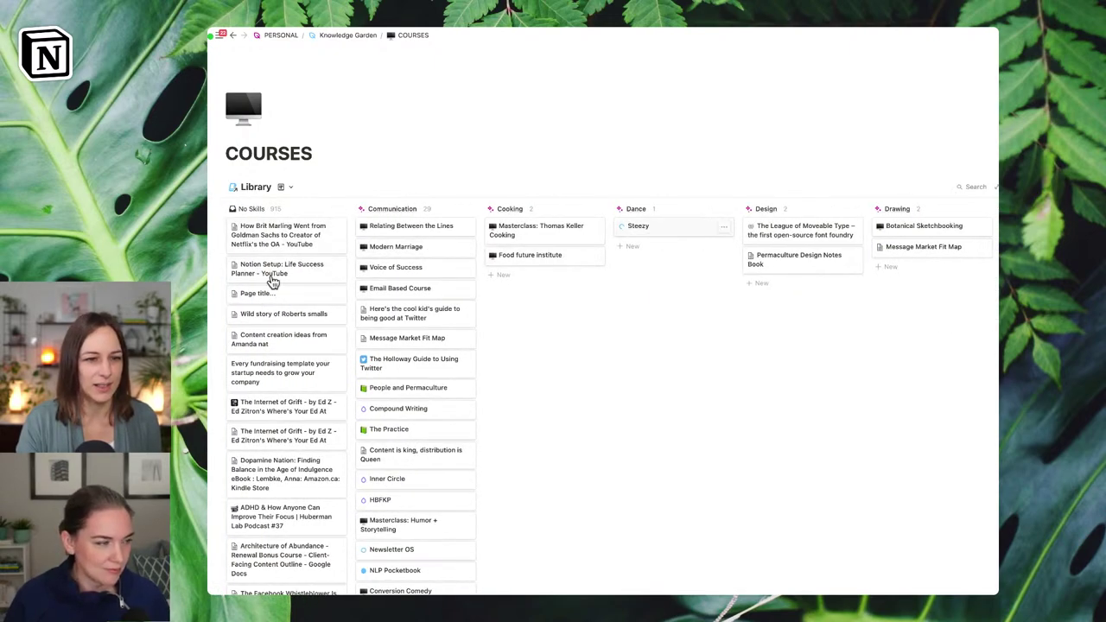
scroll(678, 216, "down", 3)
scroll(678, 216, "down", 5)
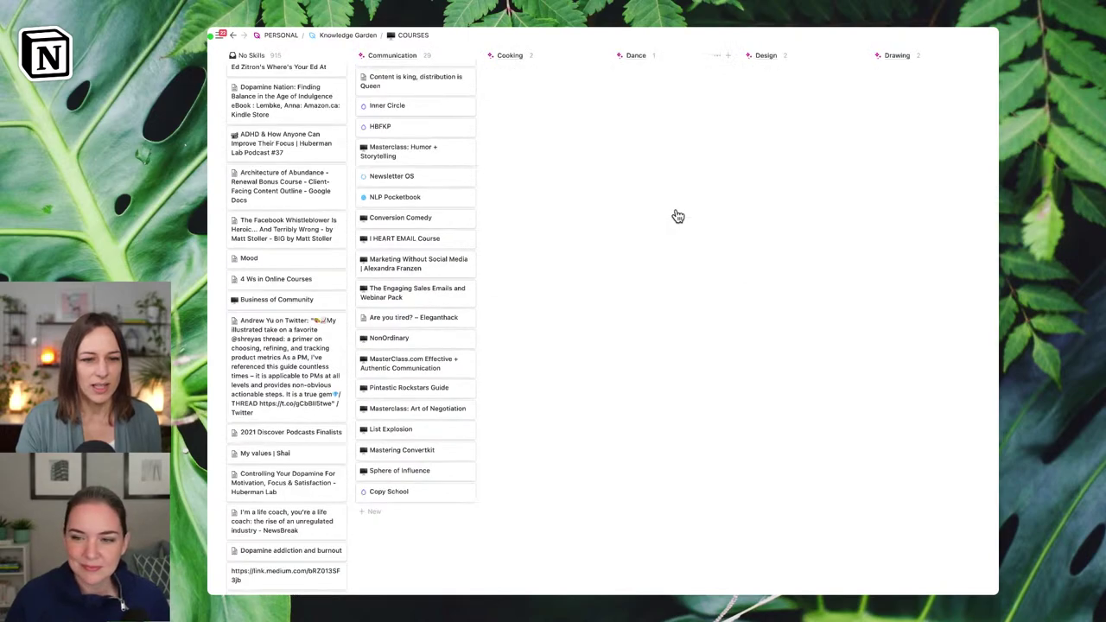
scroll(678, 216, "up", 10)
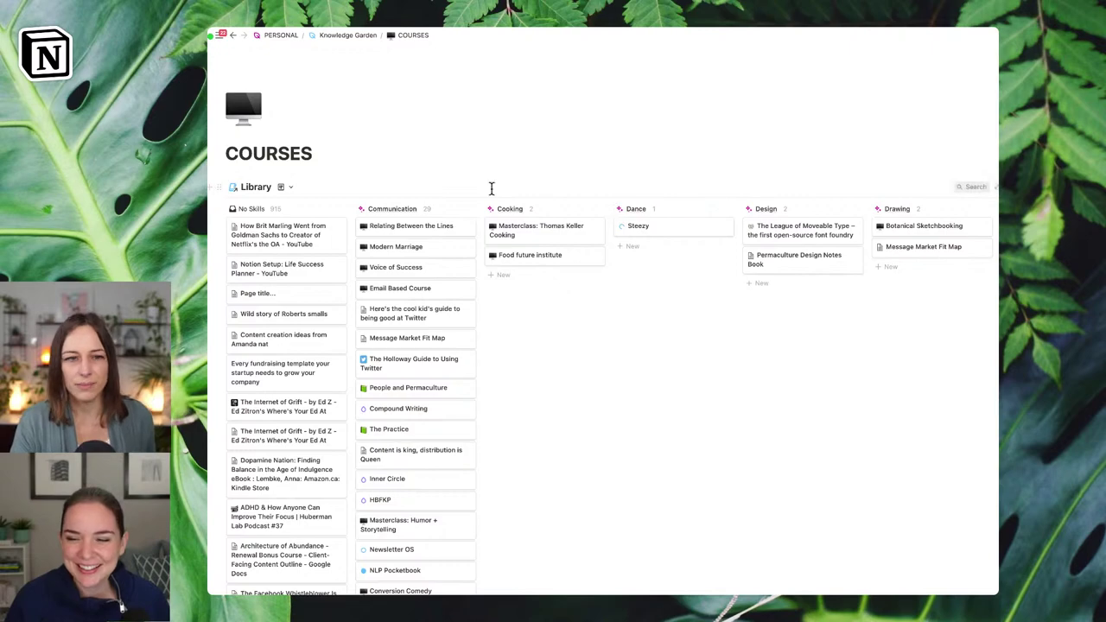
left_click(292, 187)
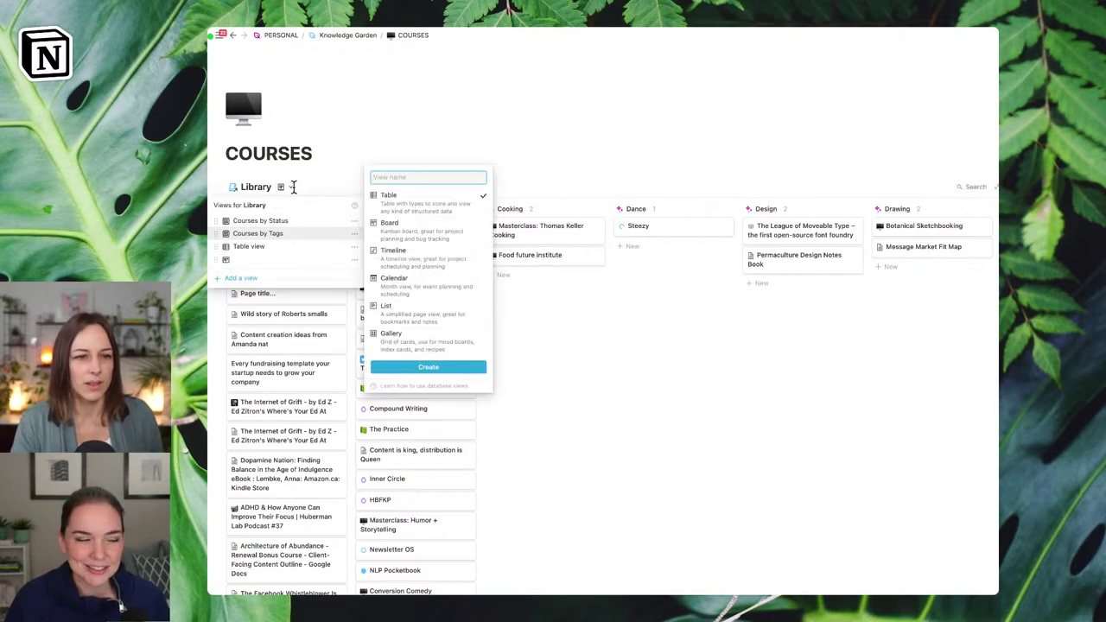
key("Escape")
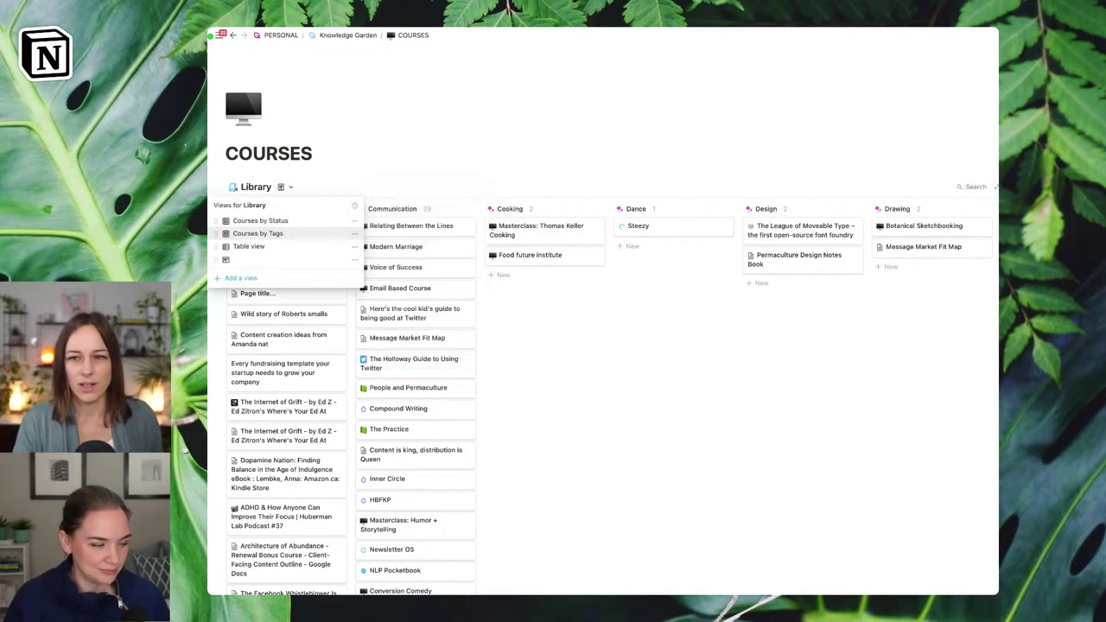
key("Escape")
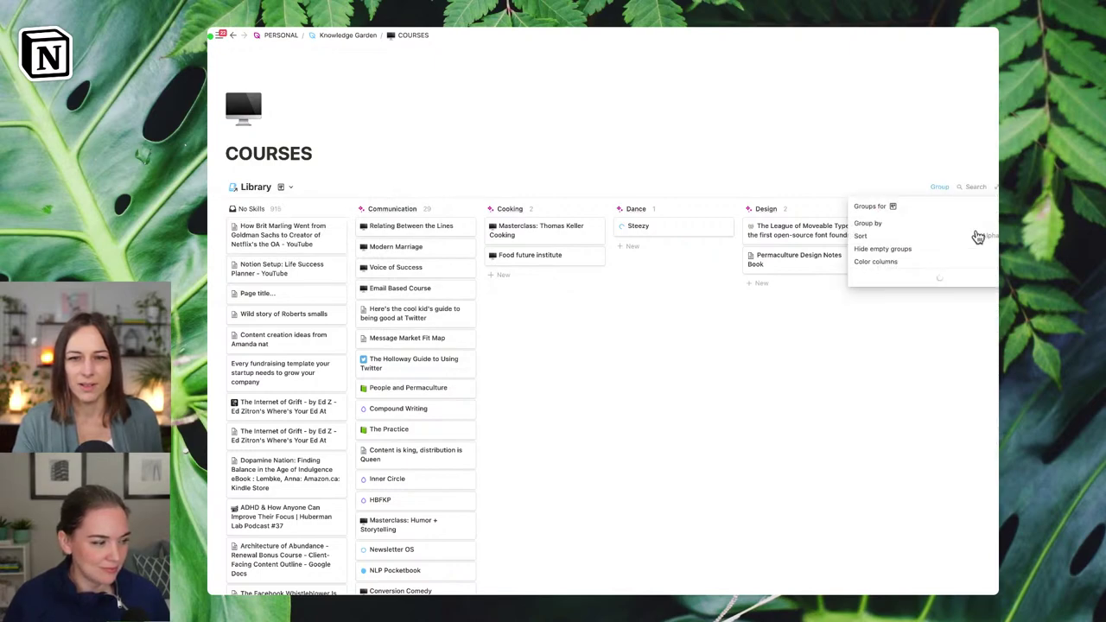
Step: Regroup the board by Theme Day into weekday columns like Friday and Thursday
left_click(867, 223)
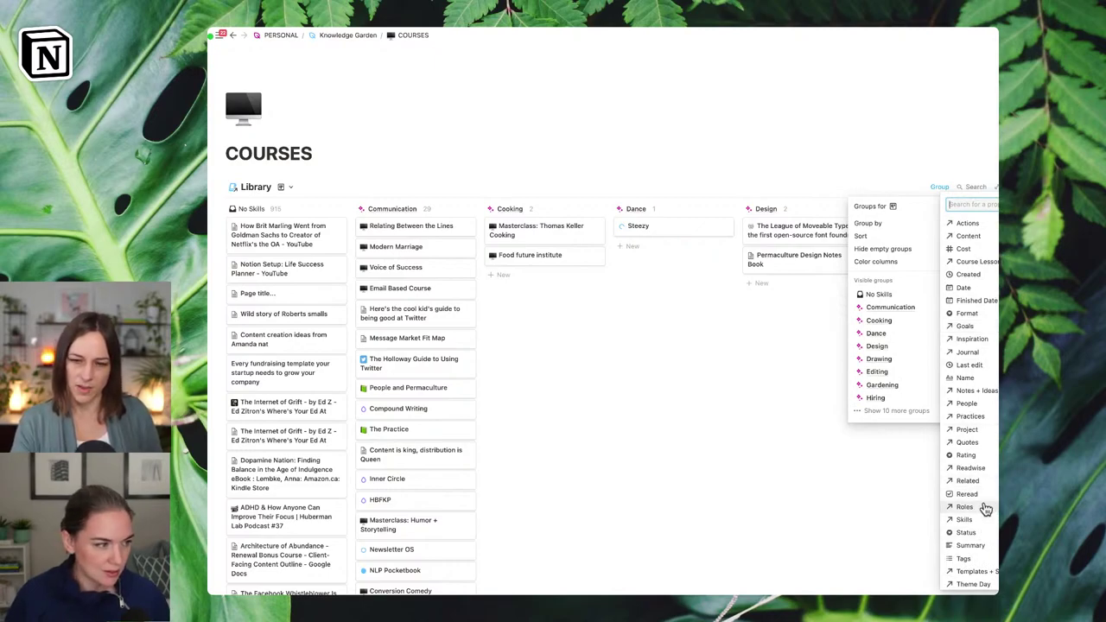
scroll(994, 518, "down", 2)
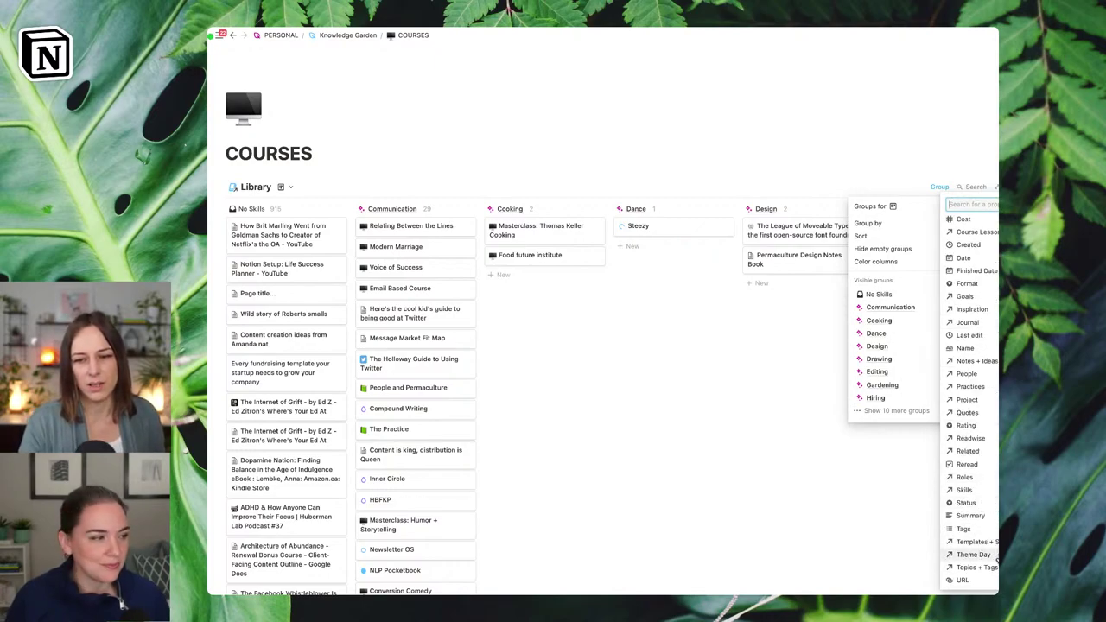
left_click(950, 558)
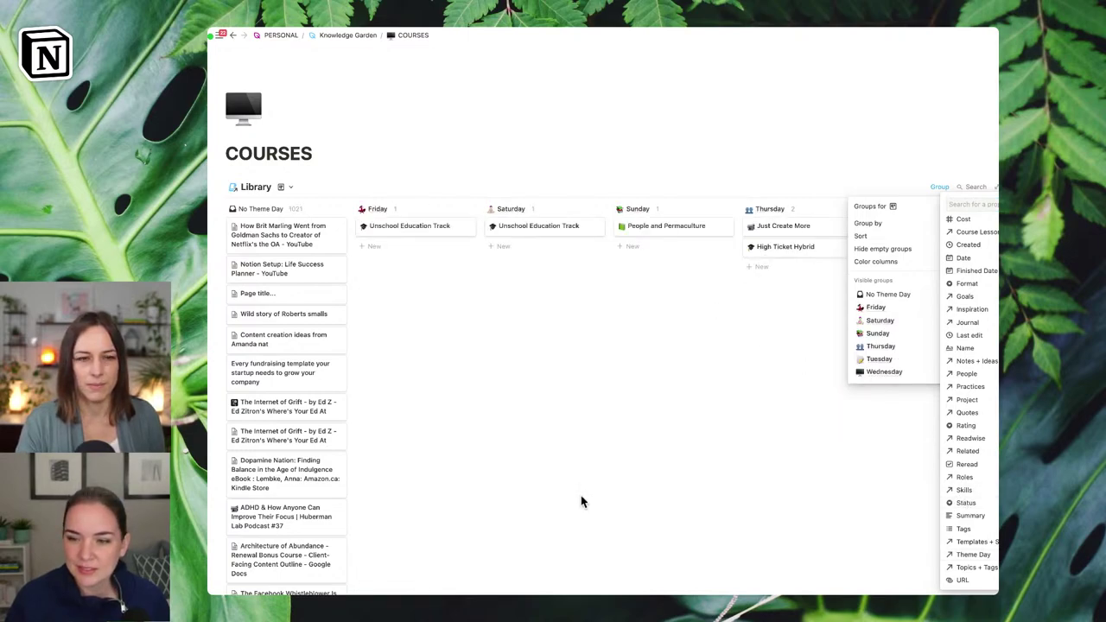
key("Escape")
key("Escape")
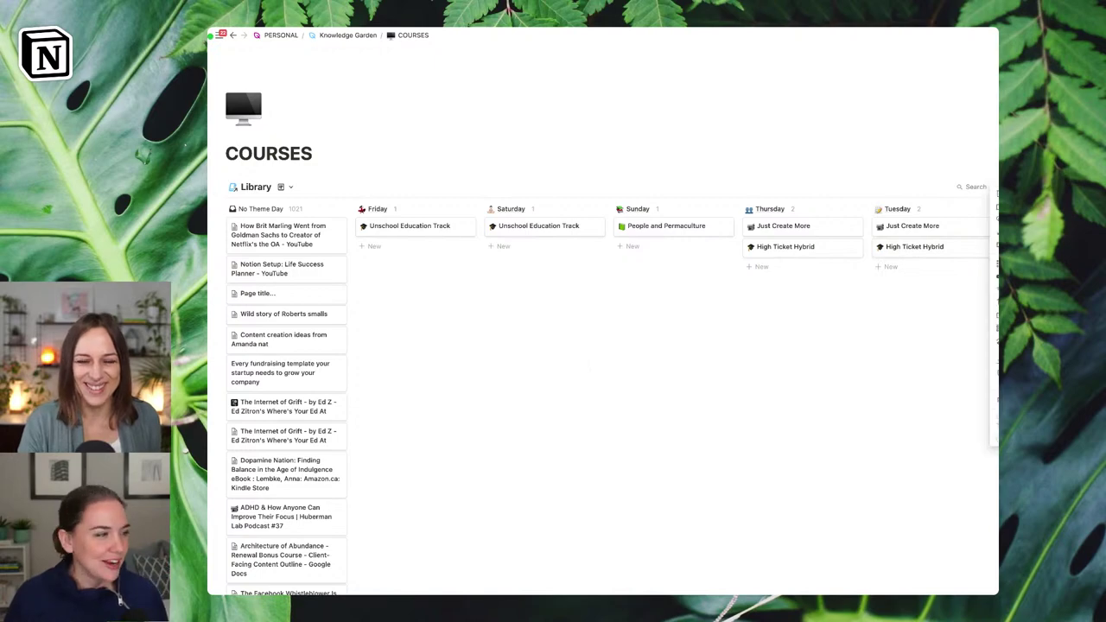
Step: Group the COURSES board by the Format property
left_click(939, 187)
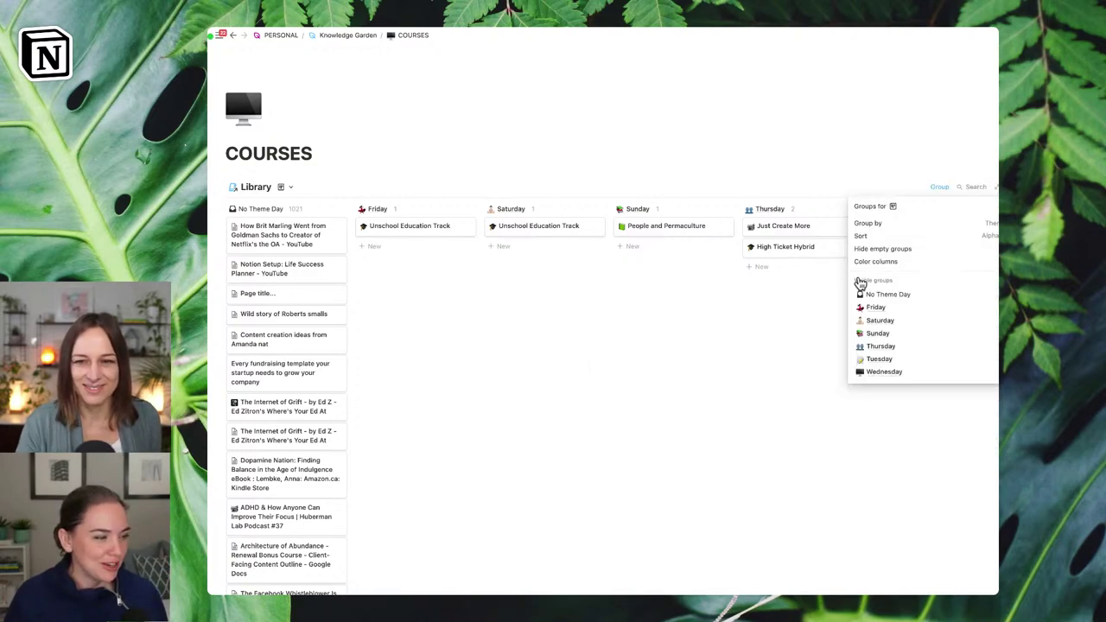
left_click(951, 223)
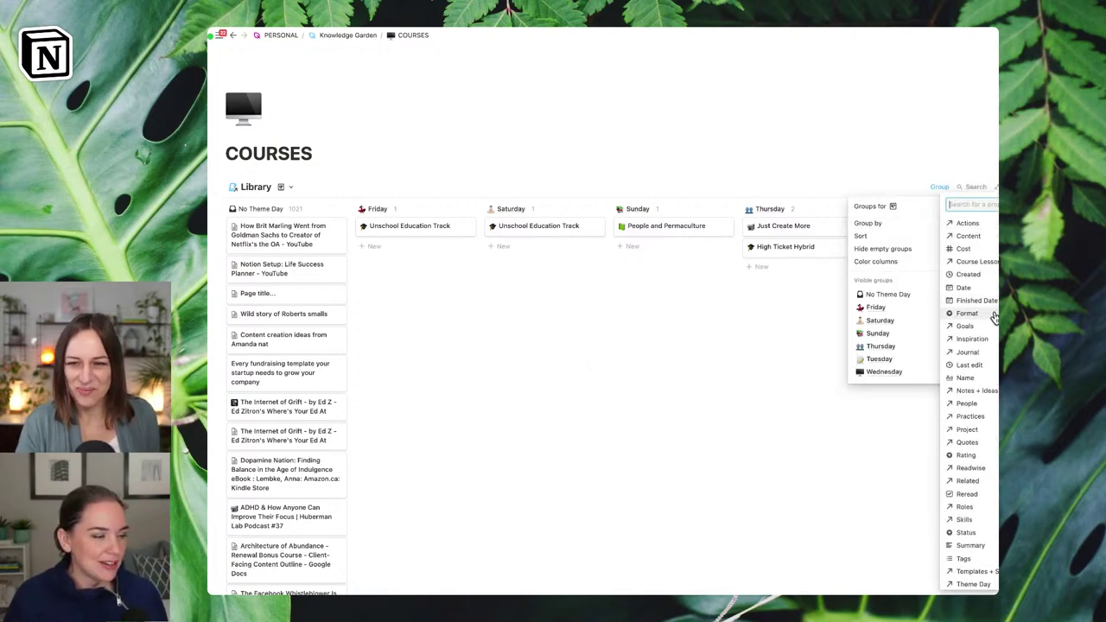
left_click(993, 316)
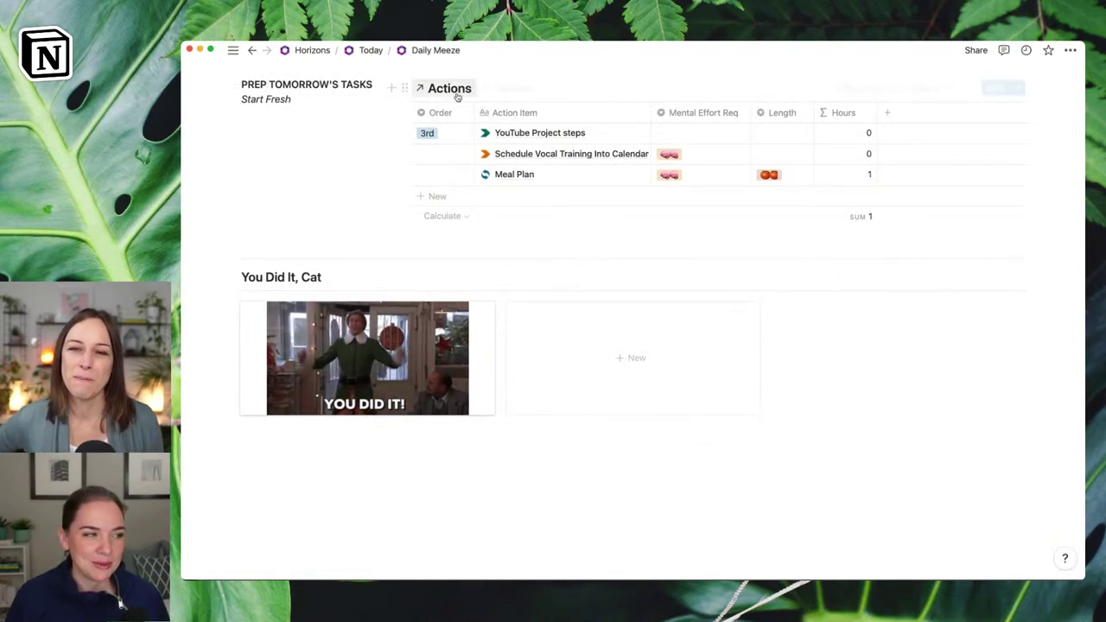
left_click(442, 154)
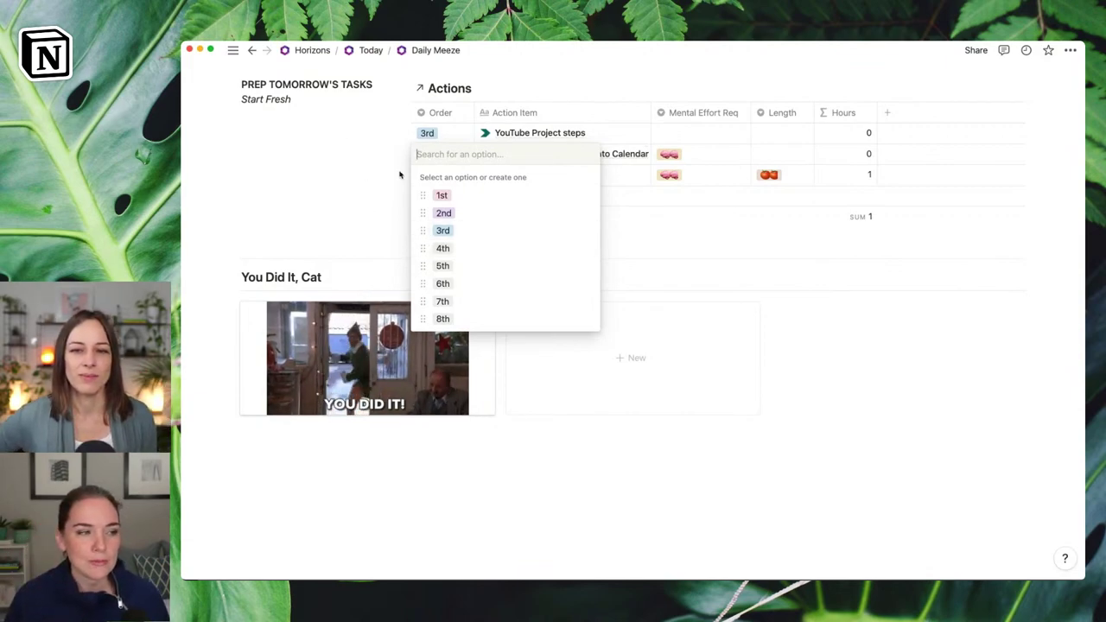
key("Escape")
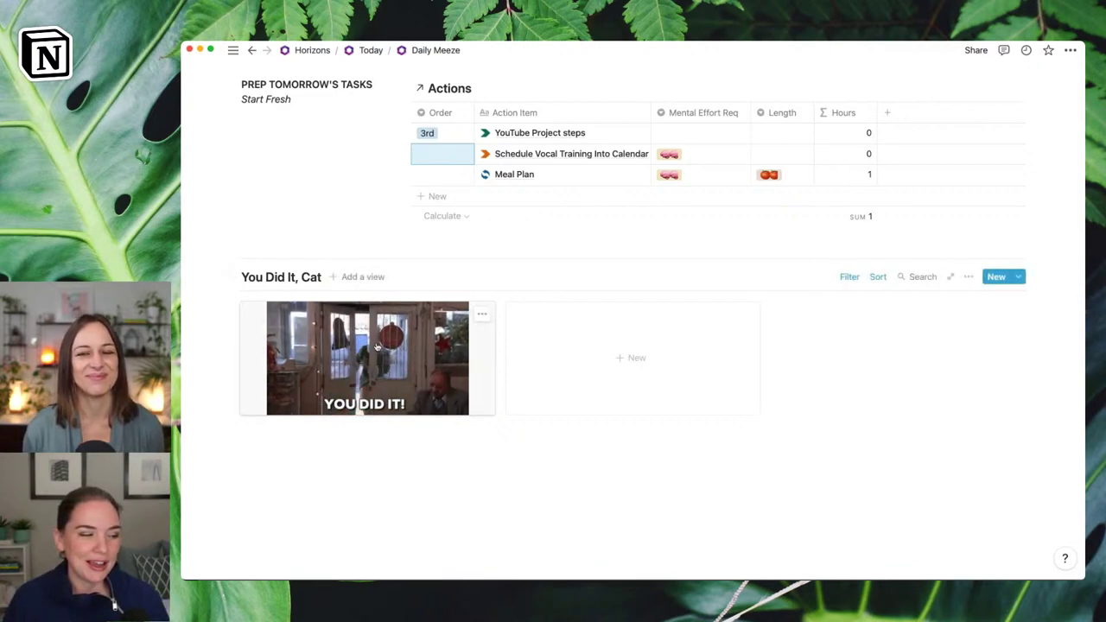
Step: Check the gallery's Today? filter, then open the Buddy Is Excited card (Day Friday, Today? checked)
left_click(845, 278)
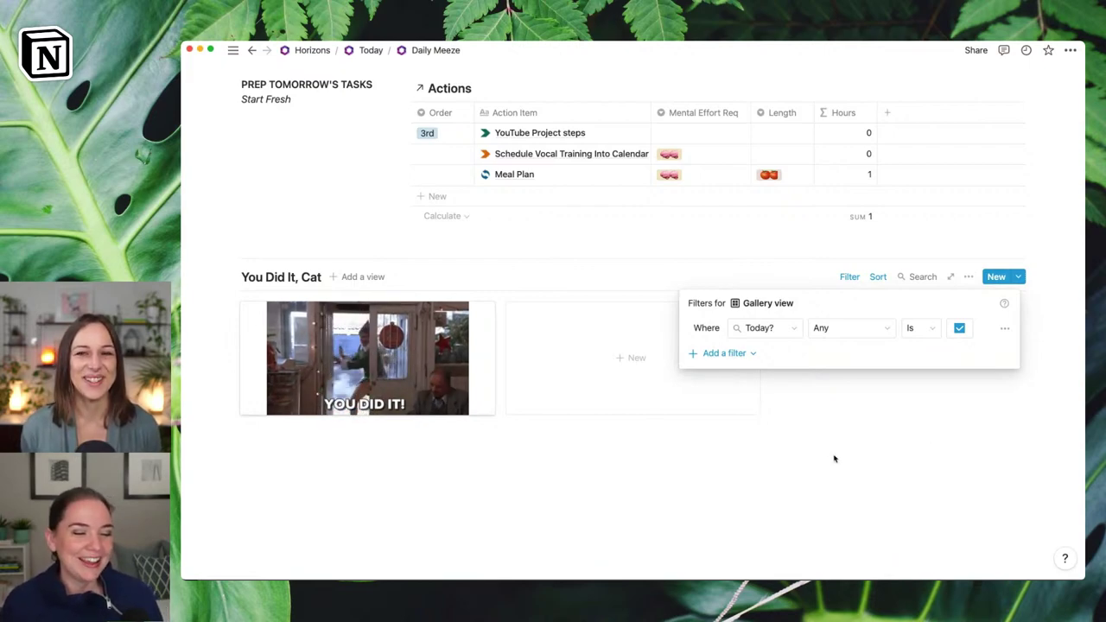
left_click(780, 479)
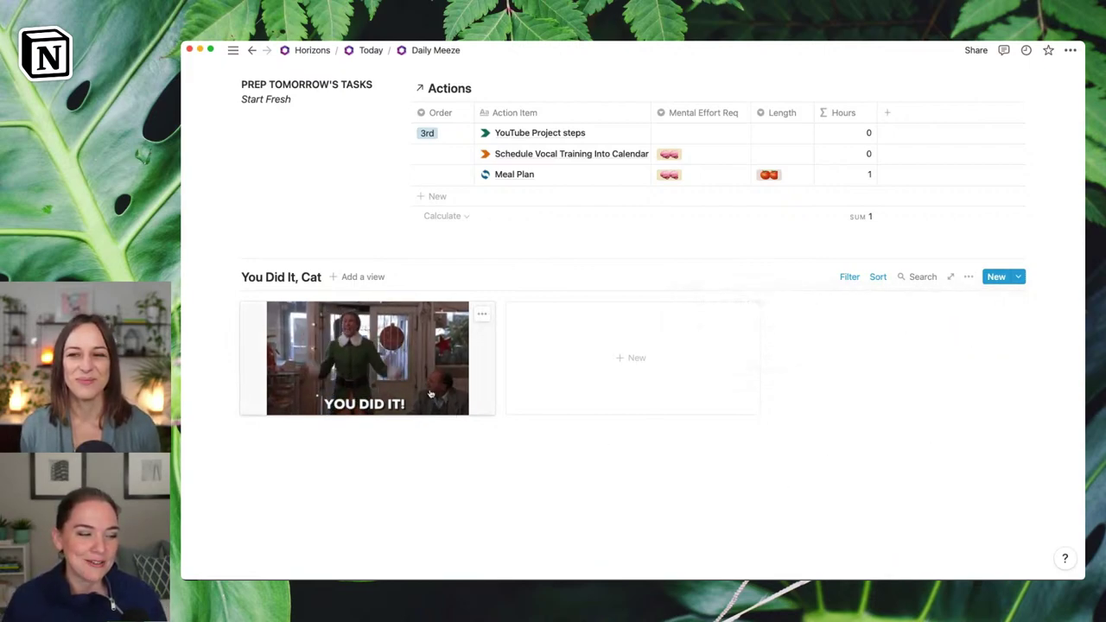
left_click(406, 363)
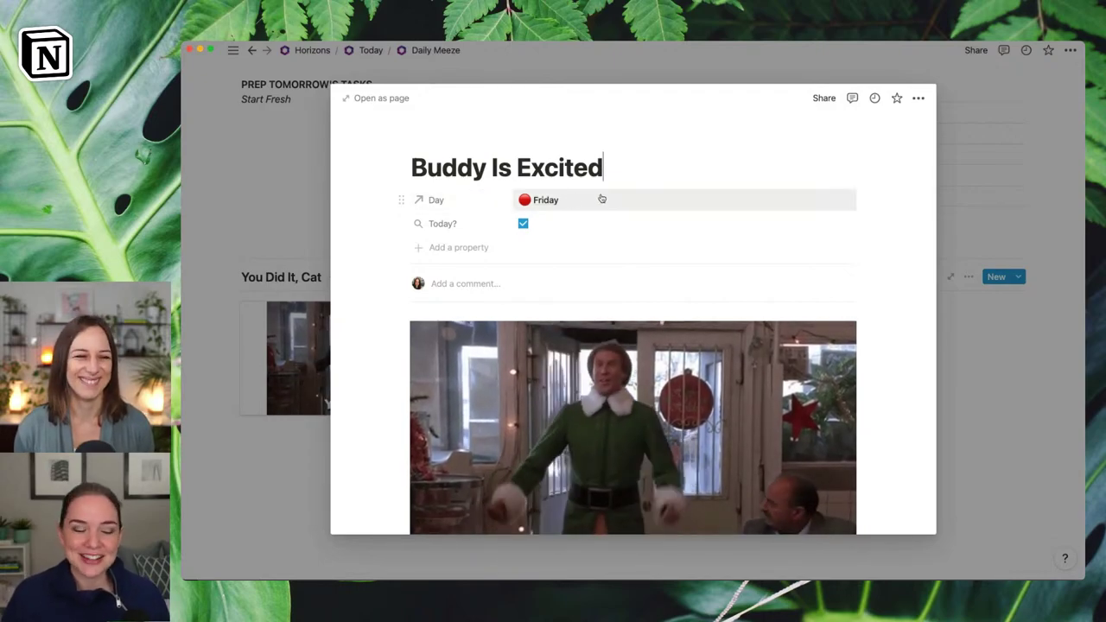
Step: Check the Today? property options, close the Buddy Is Excited preview, and bring up the gallery filter
left_click(481, 225)
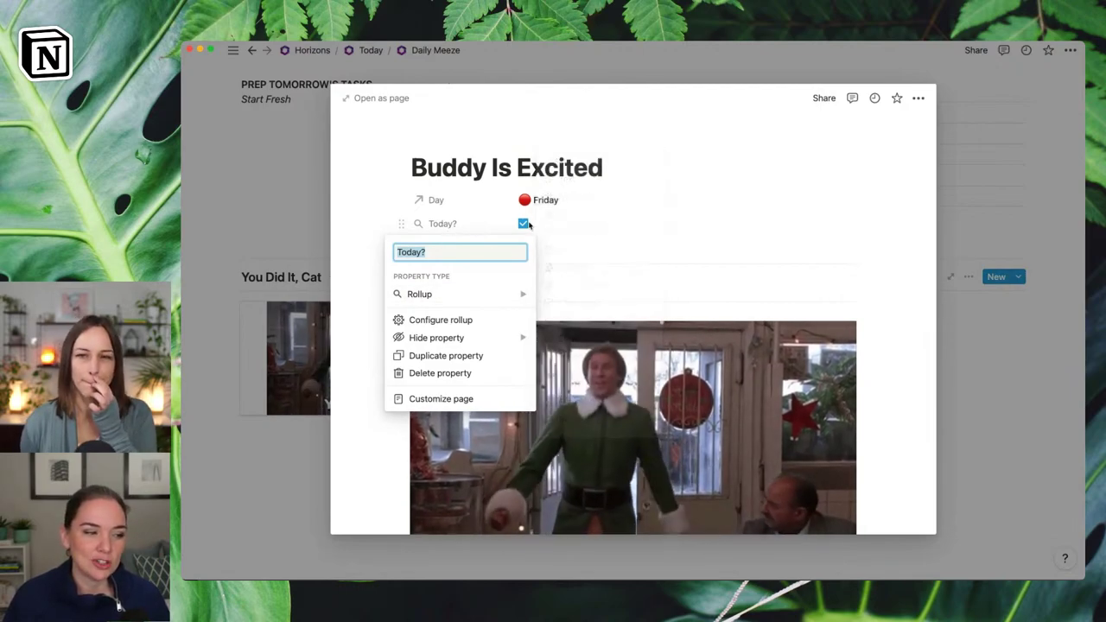
left_click(691, 227)
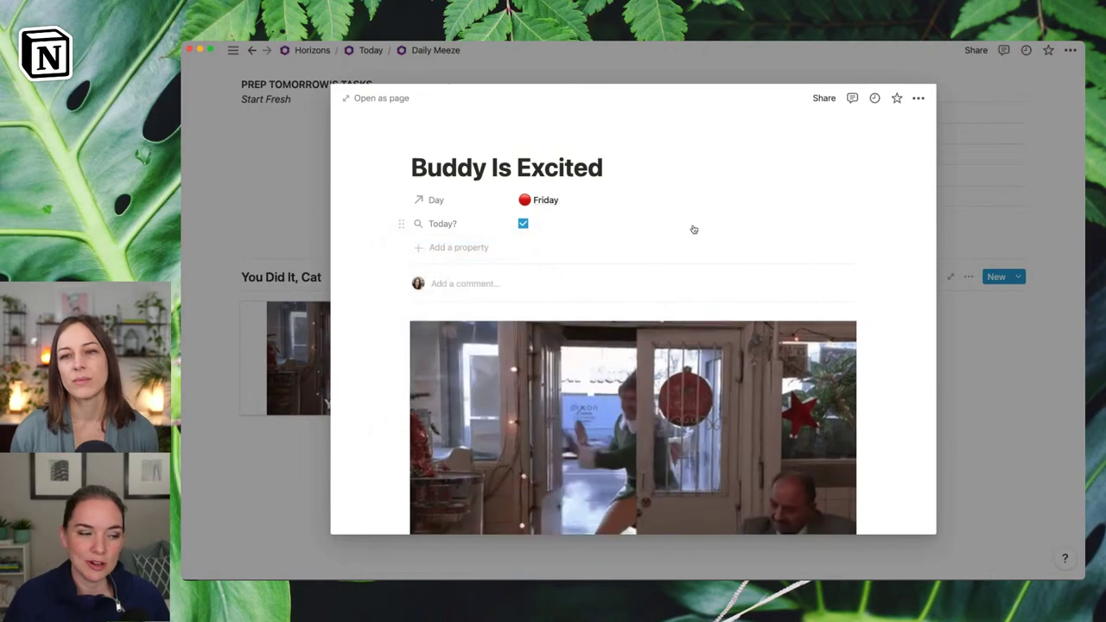
scroll(622, 342, "down", 2)
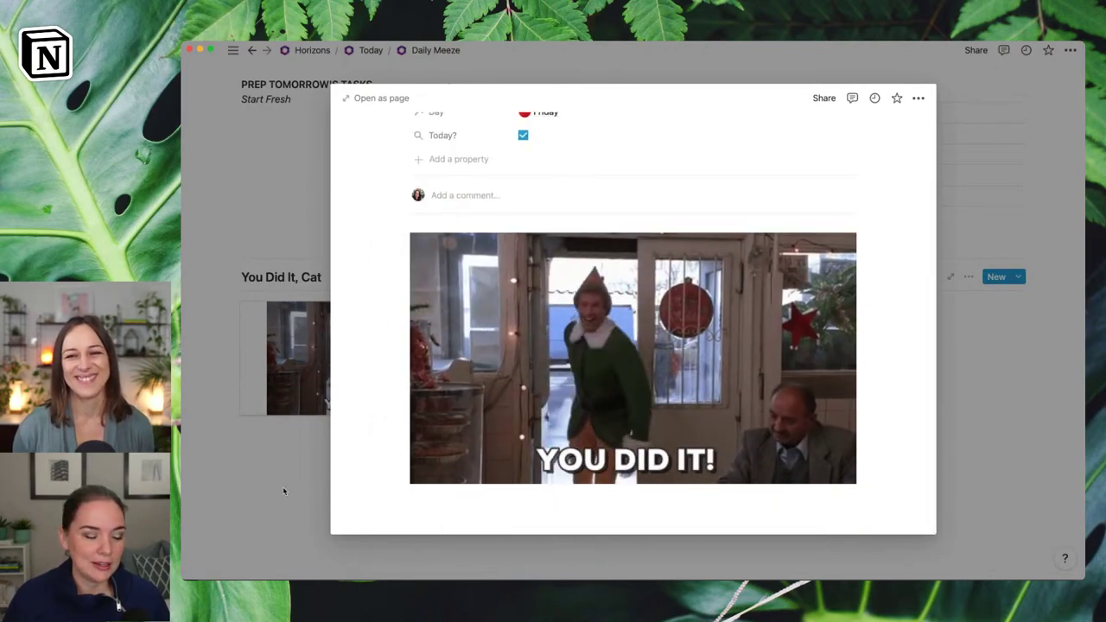
left_click(282, 487)
left_click(855, 283)
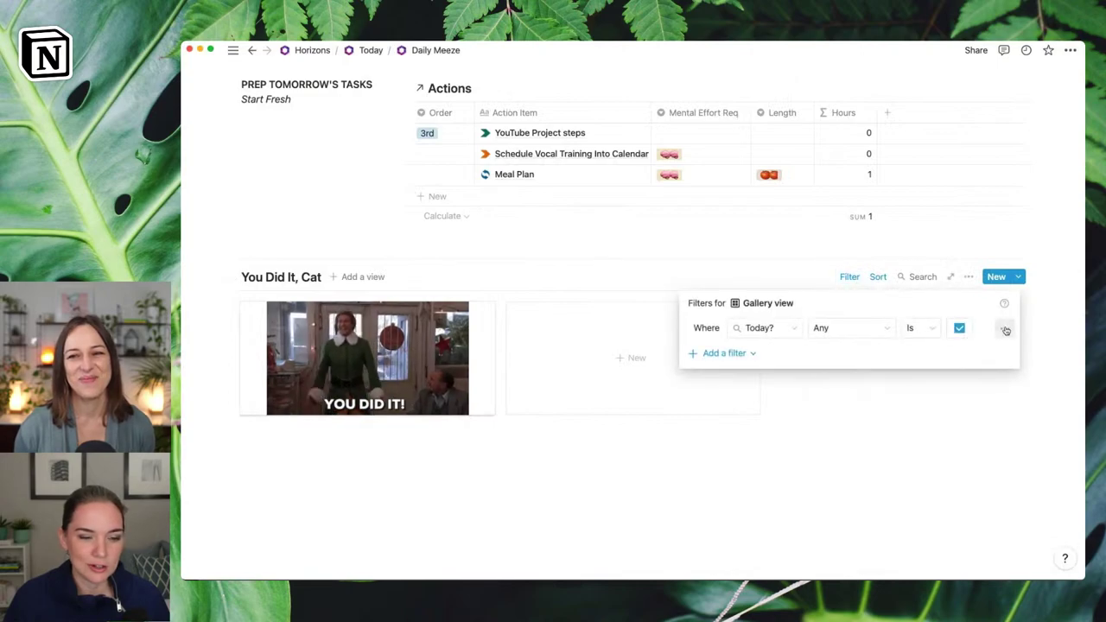
Step: Remove the Today? filter so all seven GIF cards appear
left_click(1004, 331)
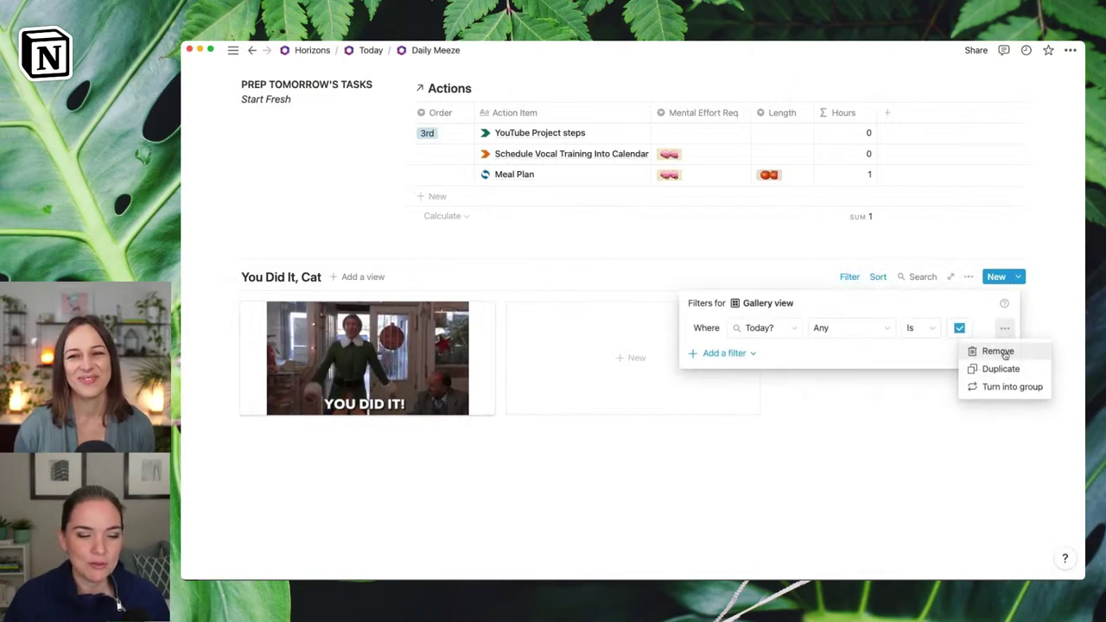
left_click(998, 352)
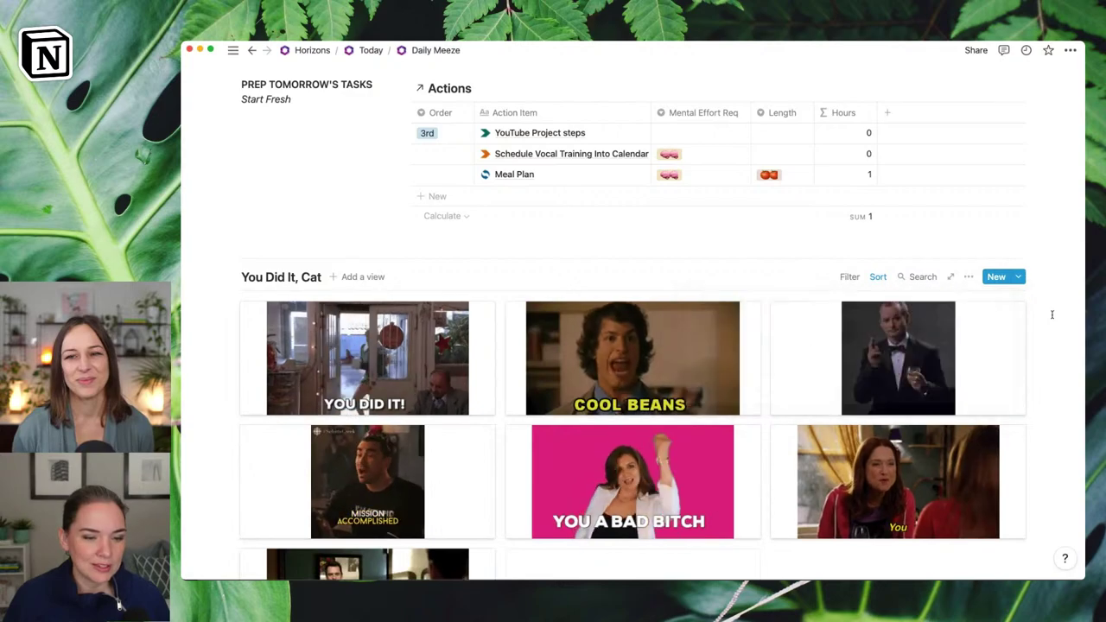
scroll(1051, 317, "down", 3)
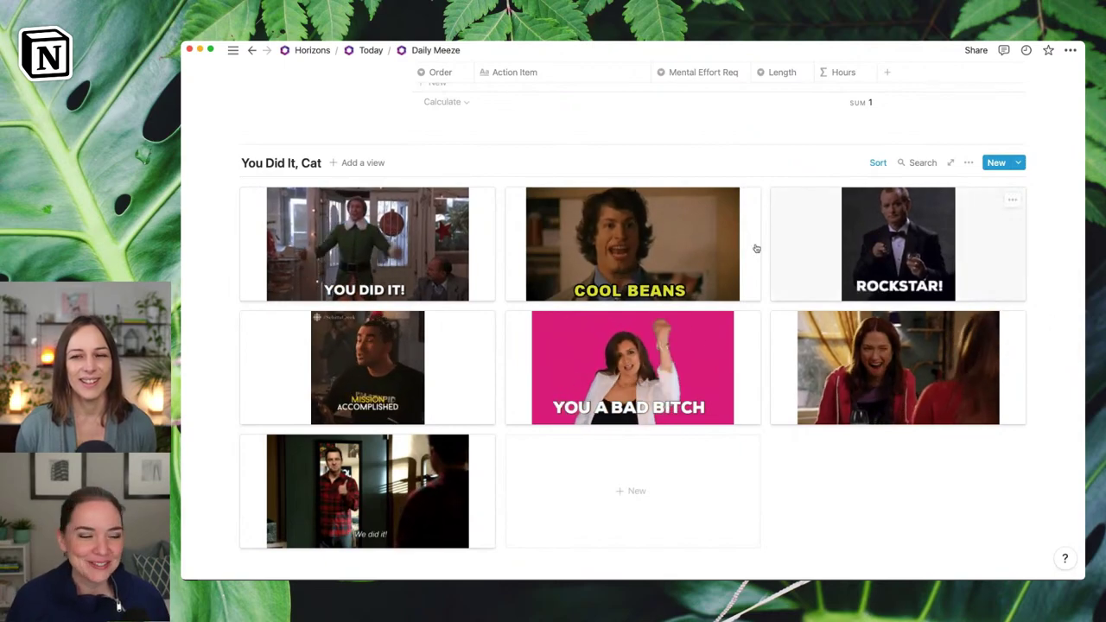
Step: Preview the page behind the Cool Beans card, then close it
left_click(686, 239)
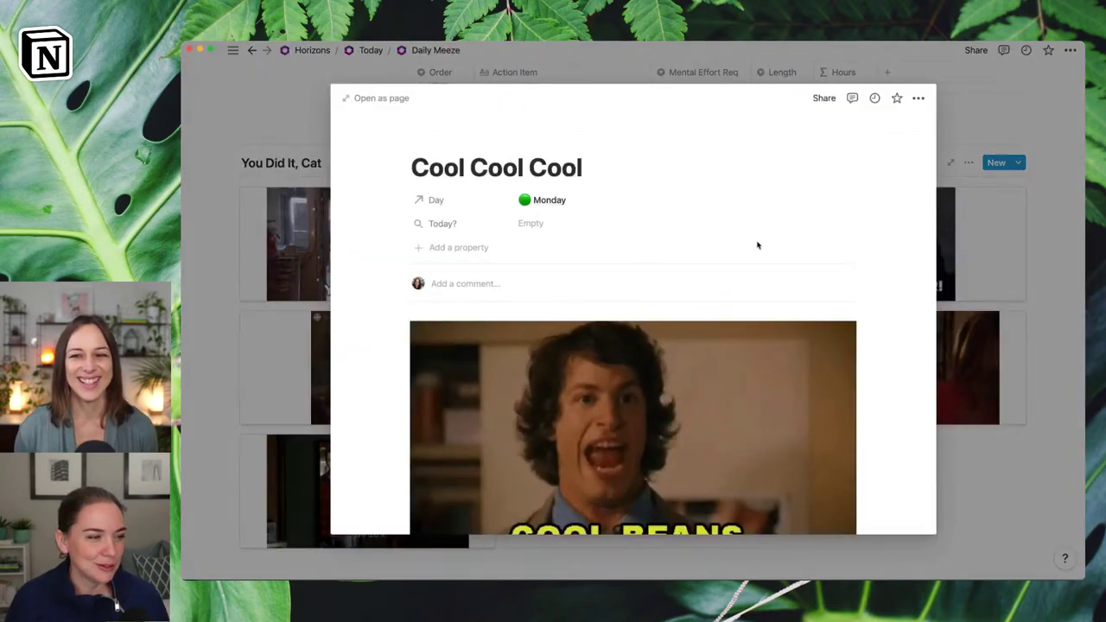
left_click(1063, 293)
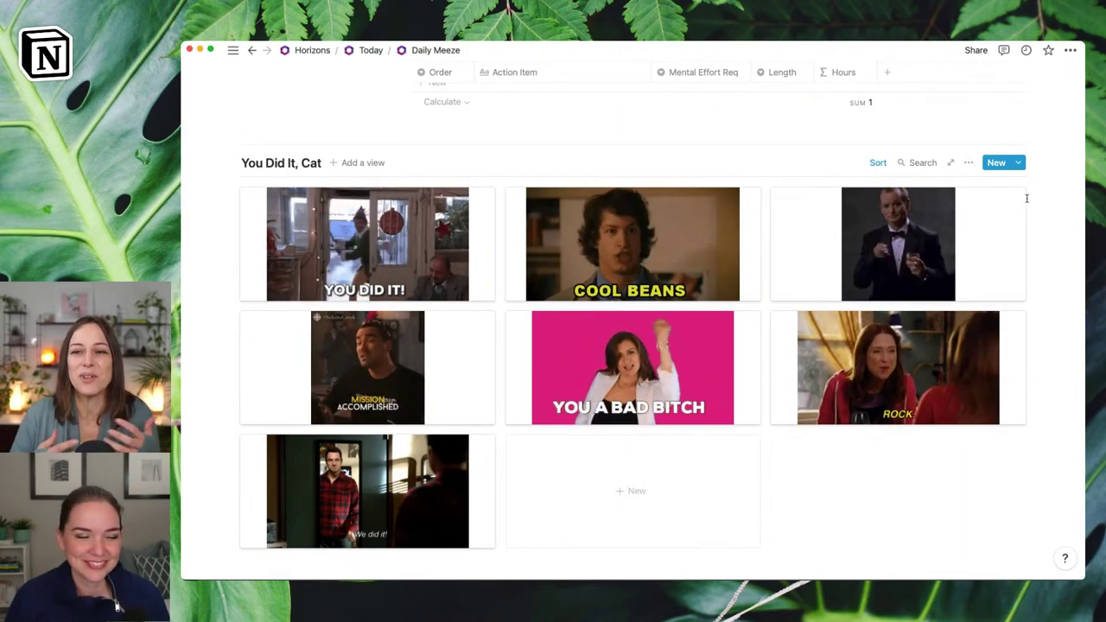
left_click(970, 167)
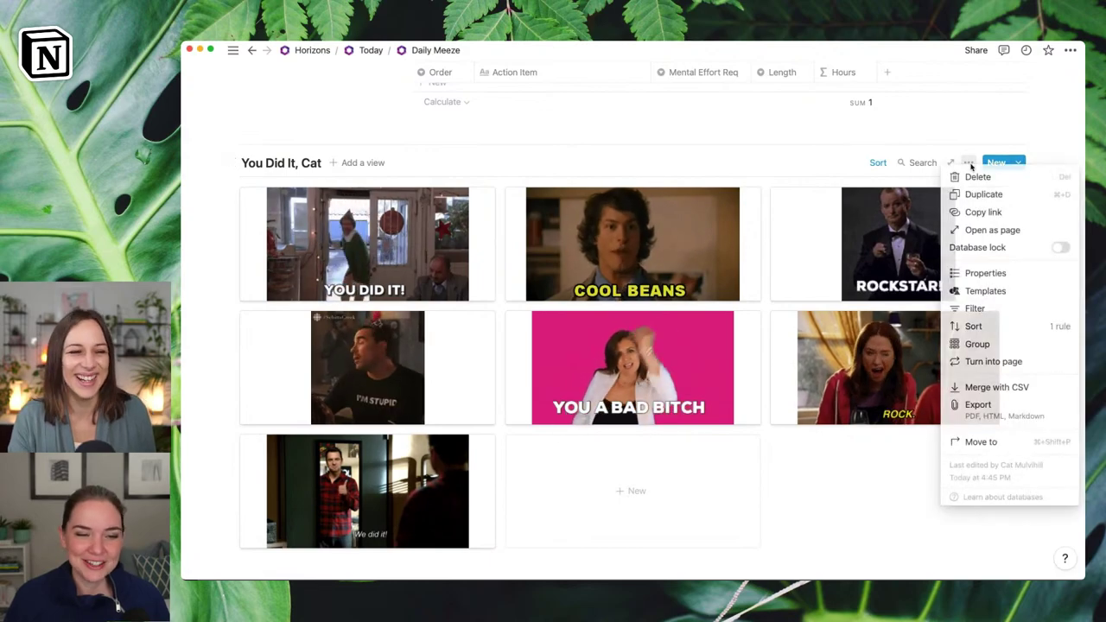
Step: Add a Today? checkbox filter so only the YOU DID IT! card remains
left_click(976, 308)
left_click(731, 280)
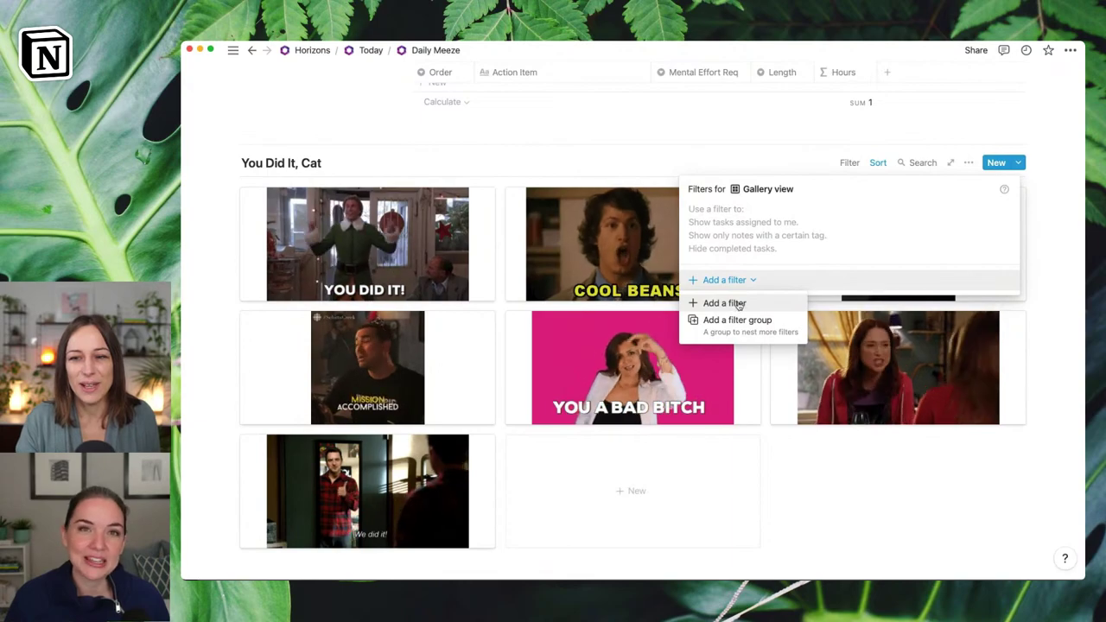
left_click(737, 305)
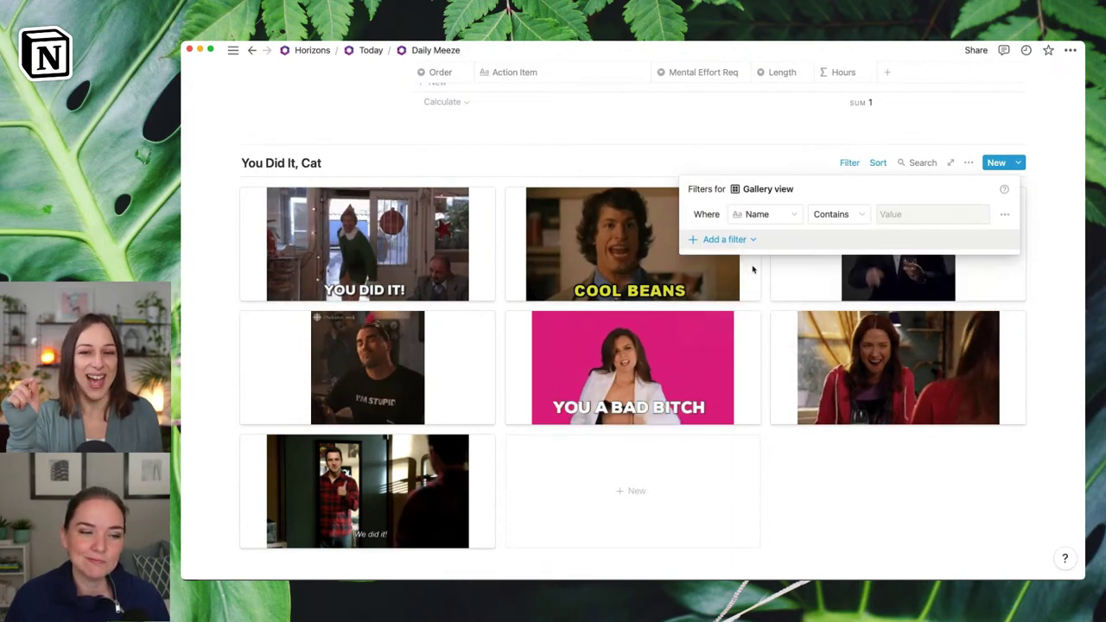
left_click(757, 214)
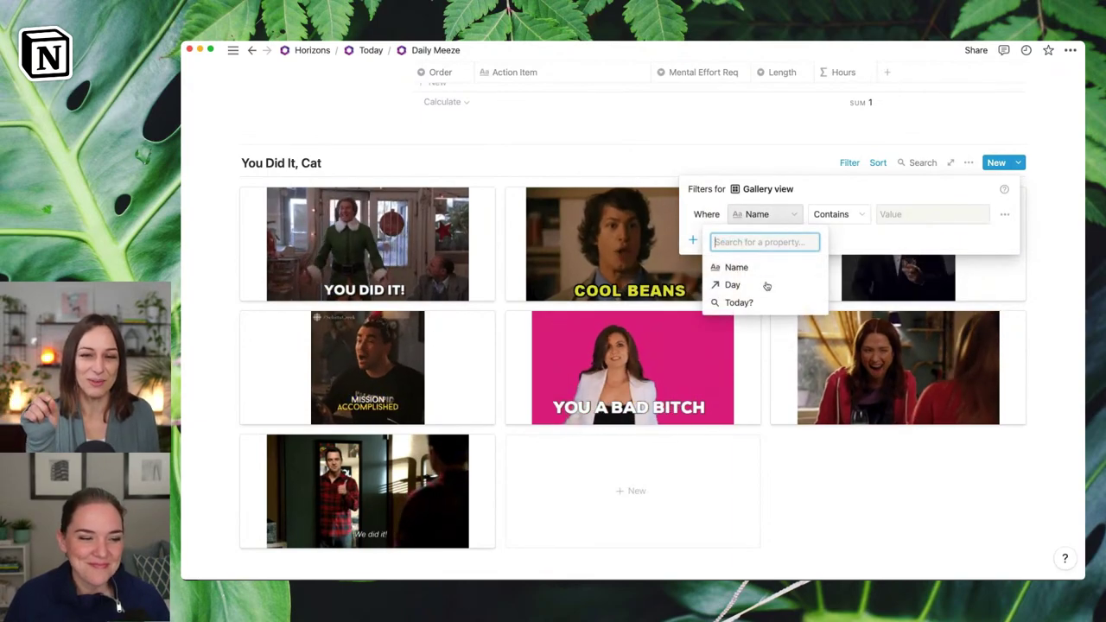
left_click(766, 302)
left_click(1057, 275)
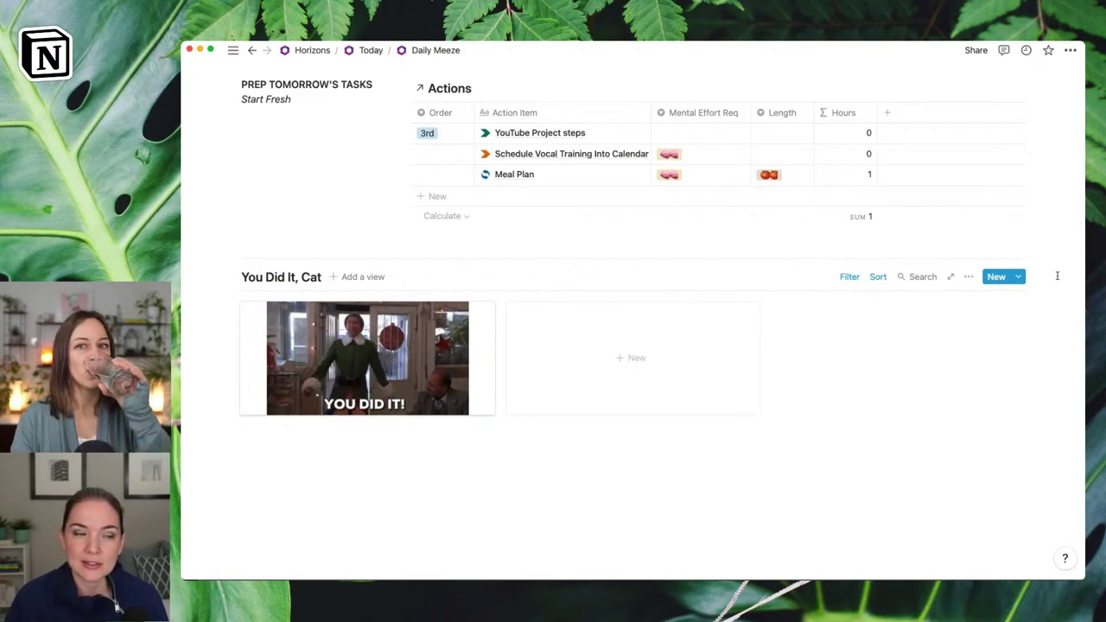
left_click(444, 139)
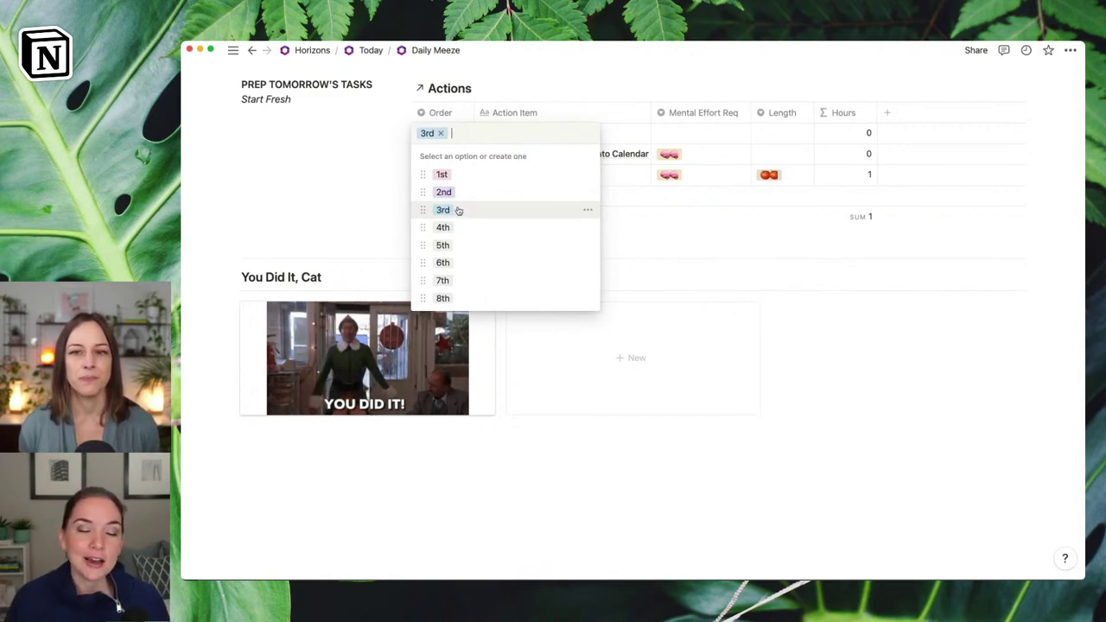
left_click(363, 180)
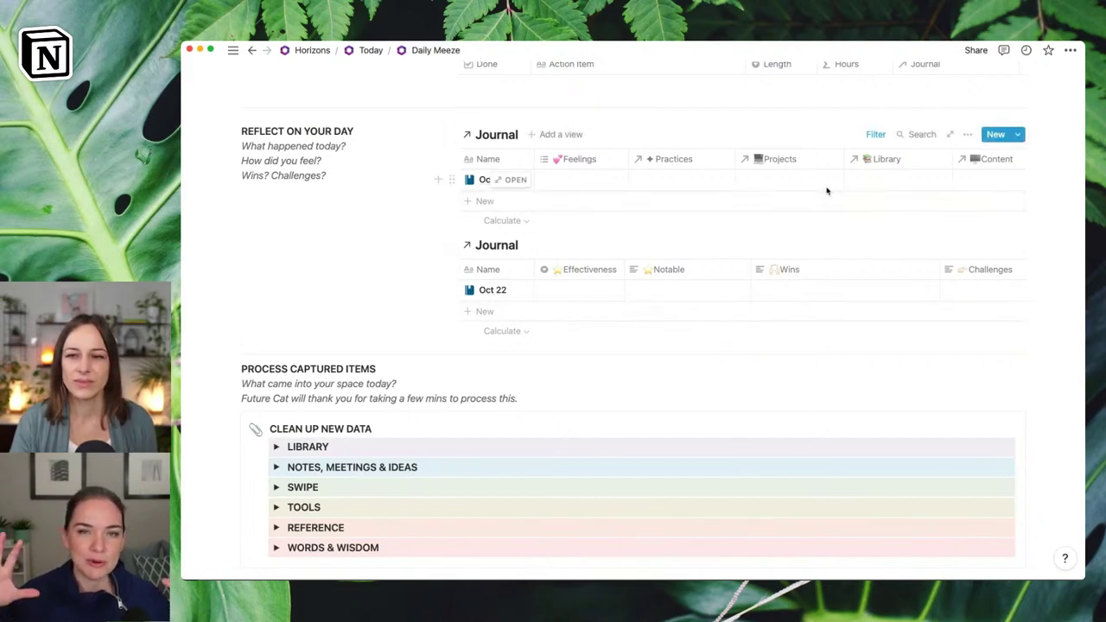
Step: Browse the Practices options for the Oct 22 Journal row and dismiss them without linking any
left_click(675, 183)
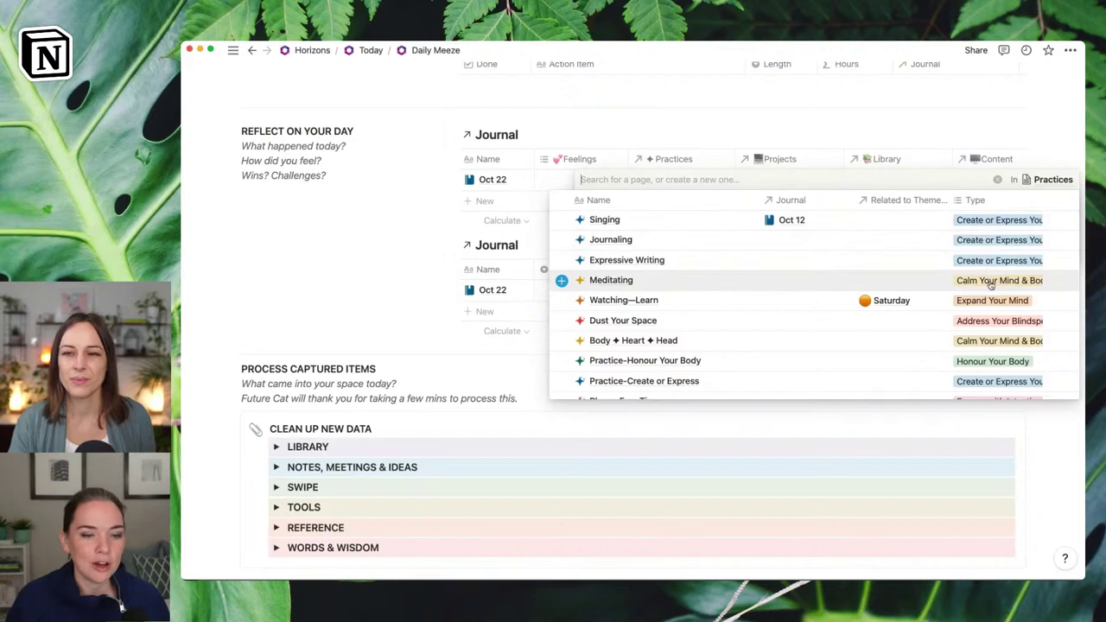
scroll(989, 278, "down", 3)
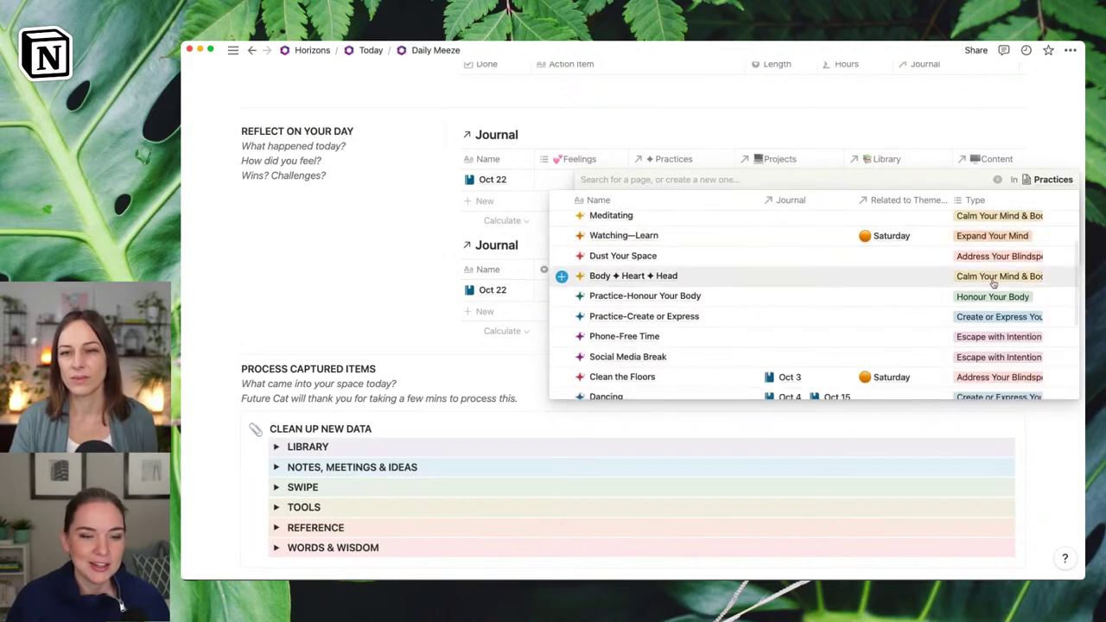
scroll(992, 283, "down", 2)
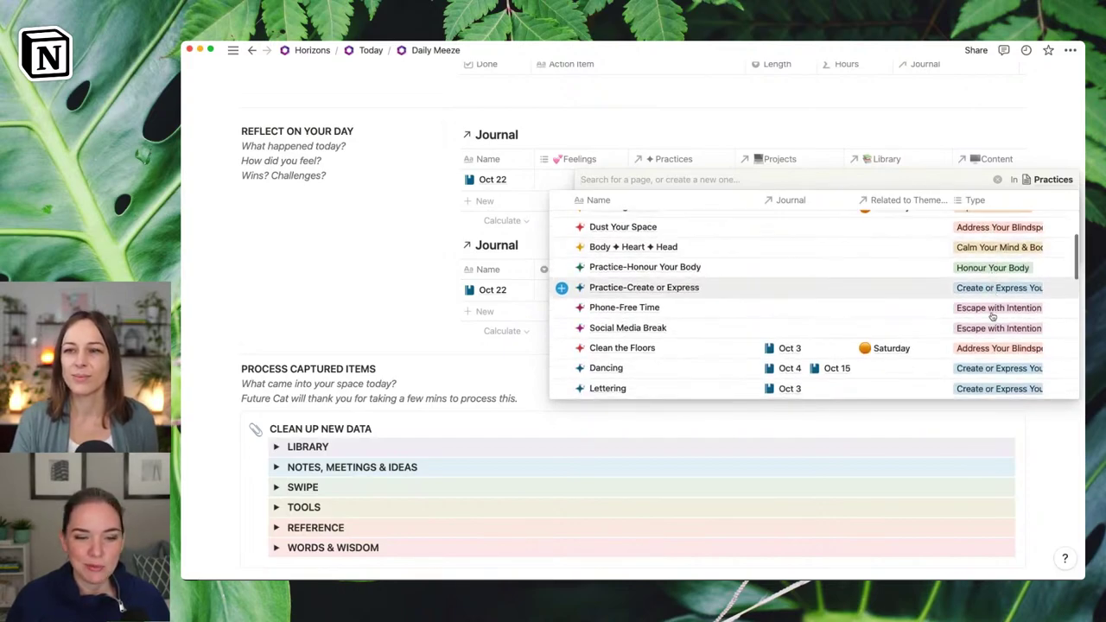
scroll(995, 315, "down", 4)
scroll(996, 317, "down", 5)
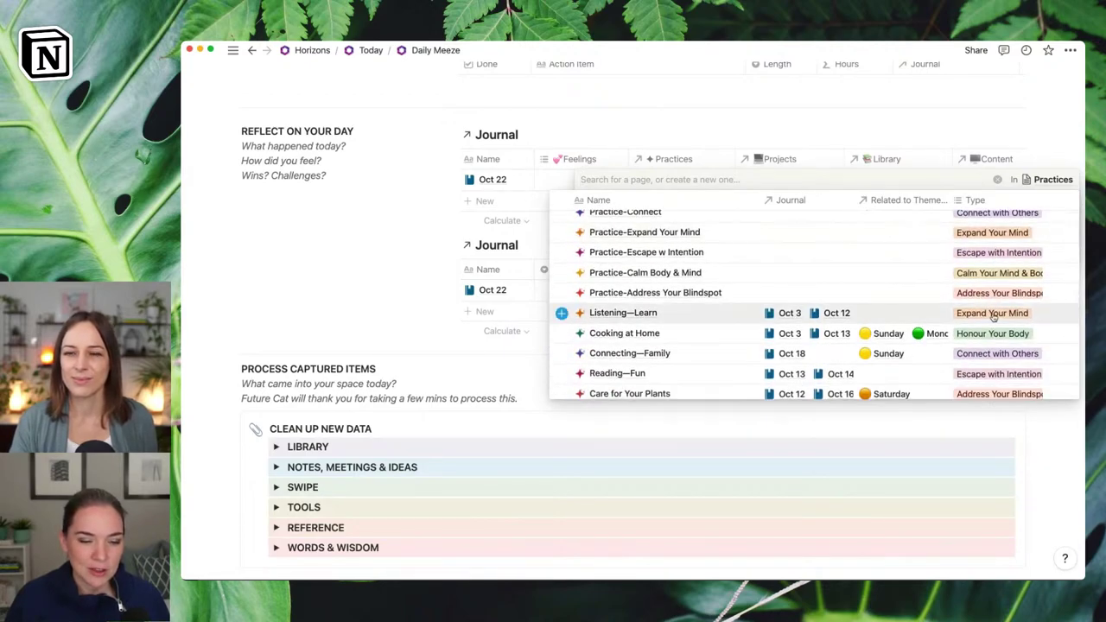
scroll(993, 317, "down", 3)
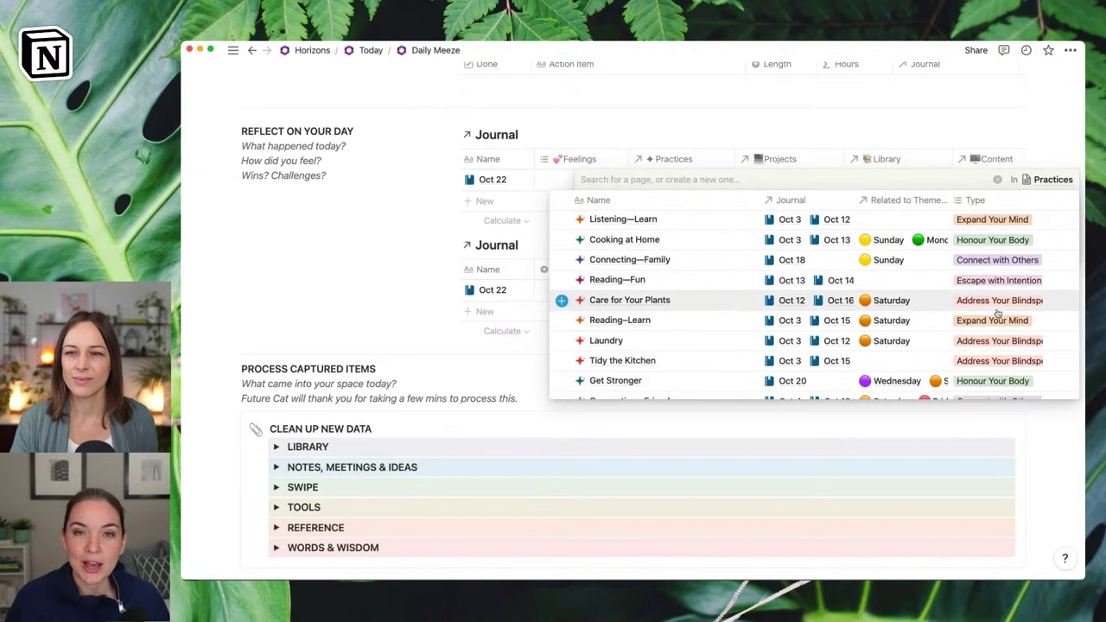
scroll(994, 316, "down", 2)
scroll(998, 315, "down", 2)
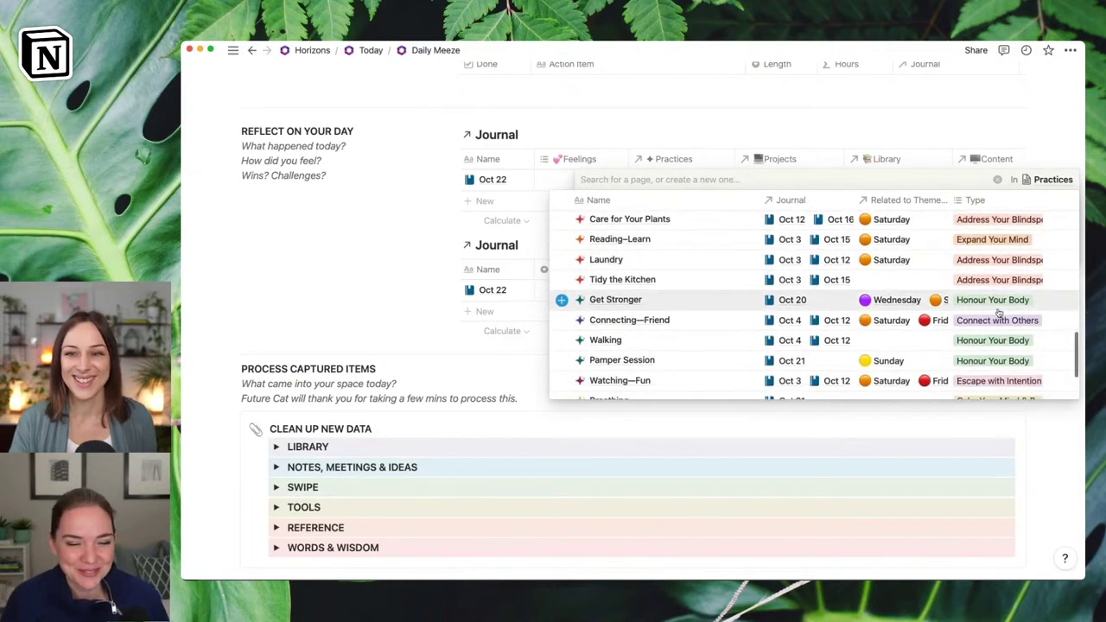
scroll(977, 316, "down", 4)
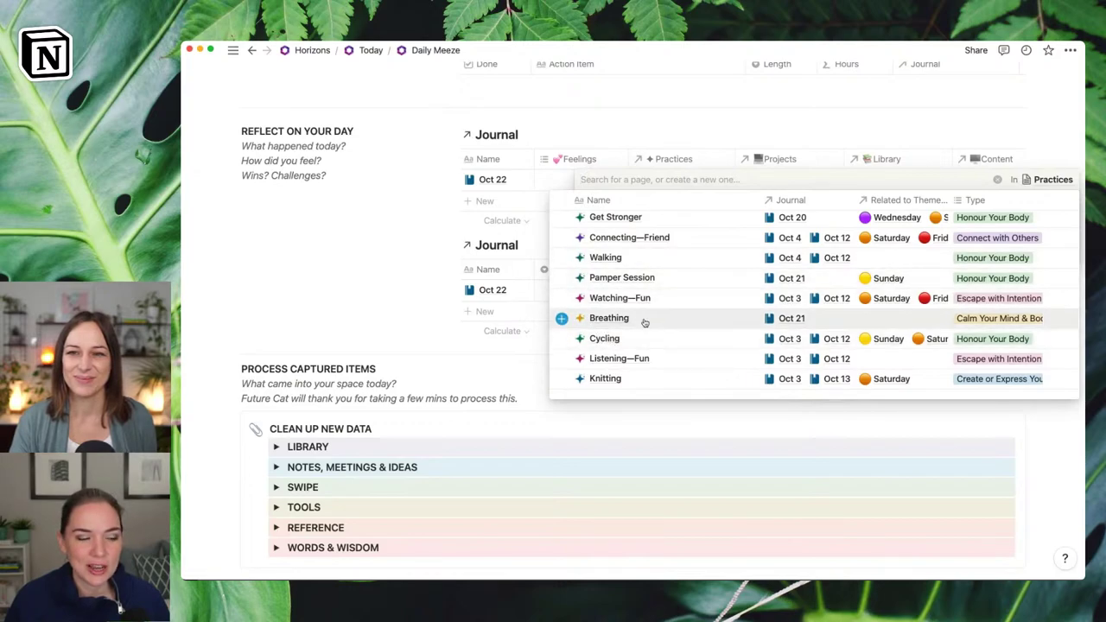
scroll(660, 319, "up", 3)
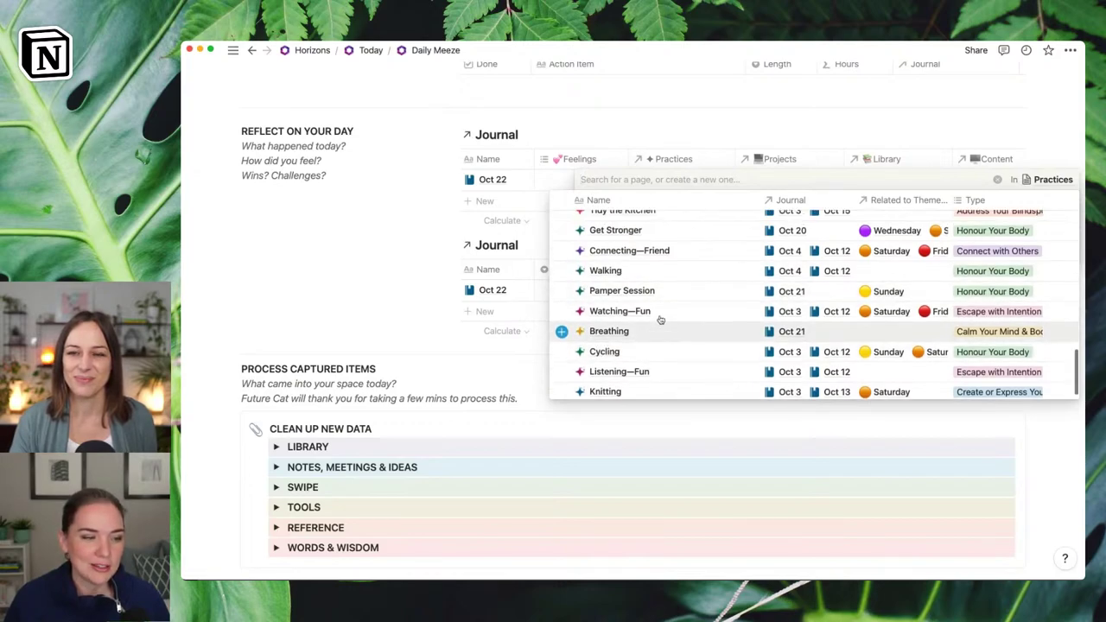
scroll(660, 320, "up", 3)
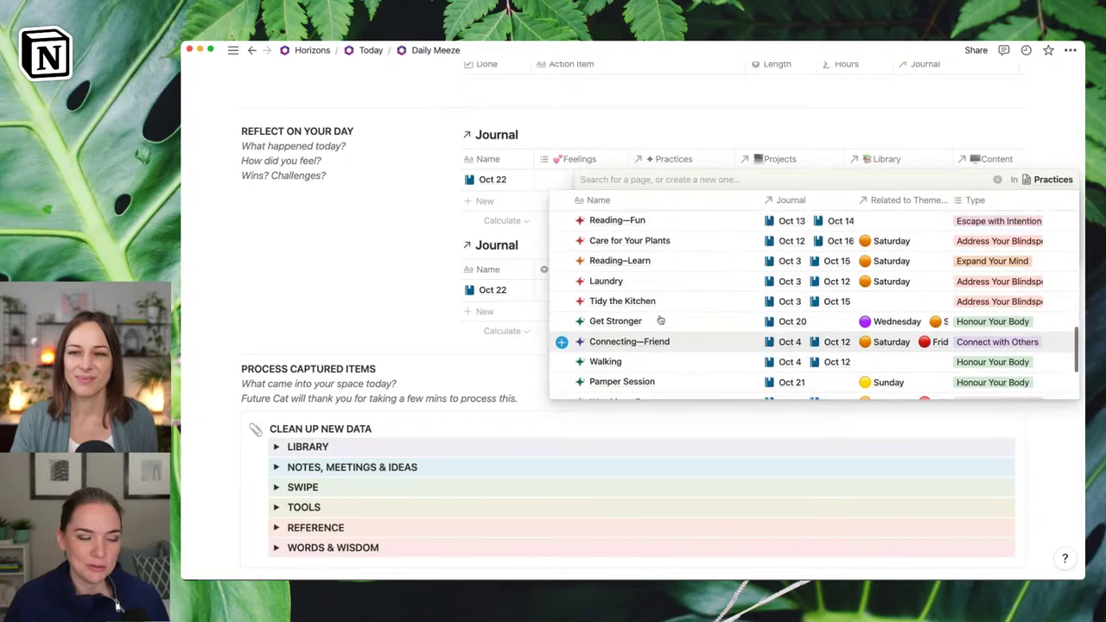
scroll(660, 319, "up", 3)
scroll(660, 319, "up", 3)
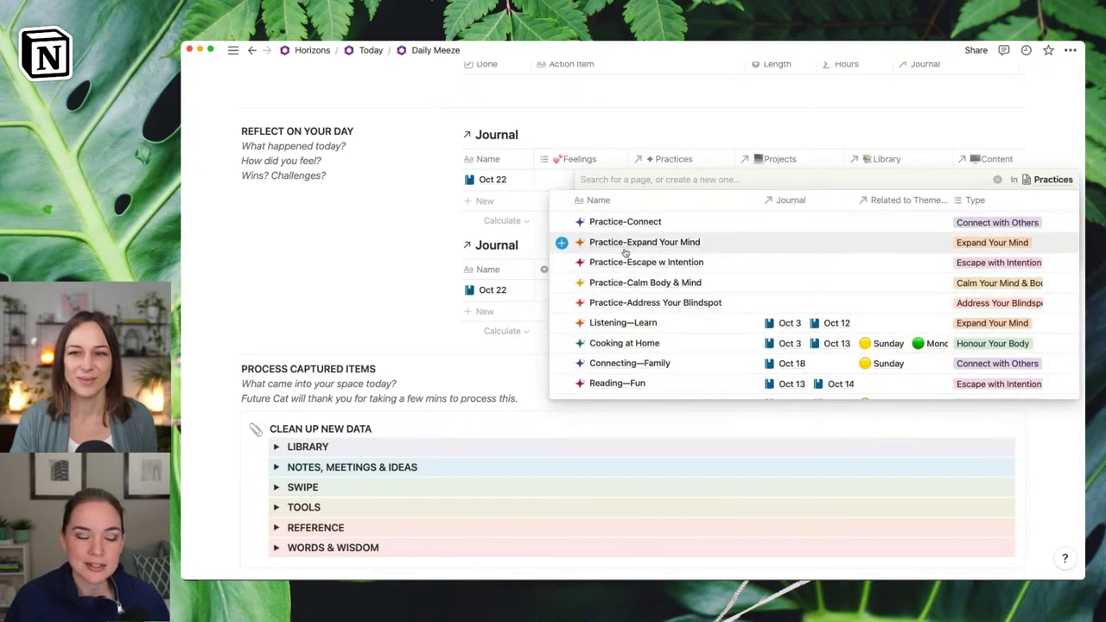
scroll(627, 259, "up", 1)
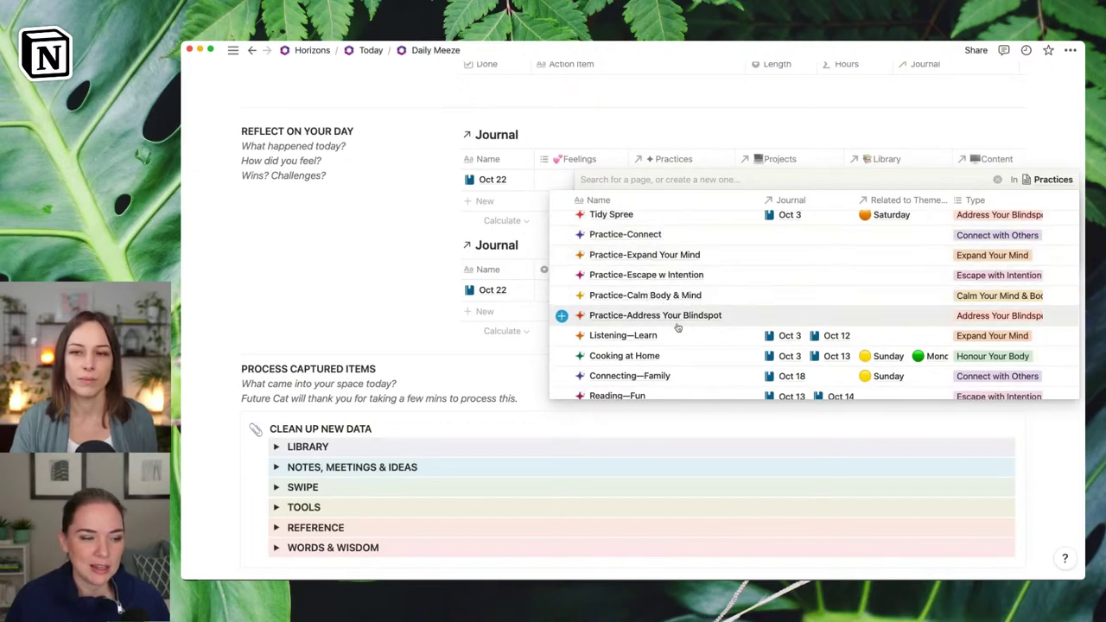
scroll(710, 321, "up", 2)
scroll(710, 321, "up", 5)
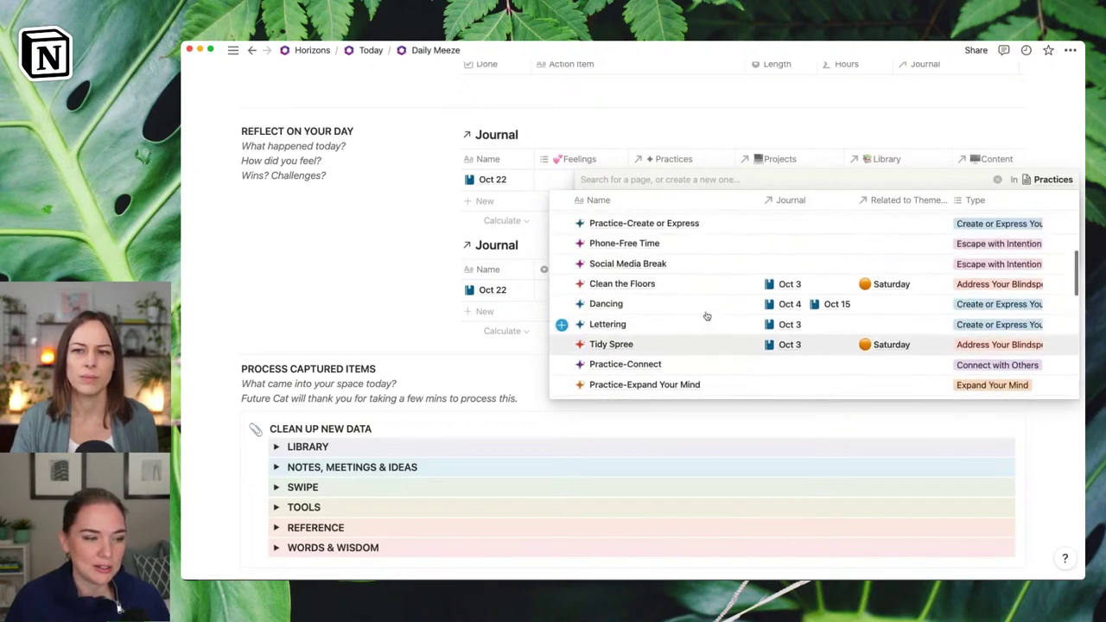
scroll(691, 251, "up", 3)
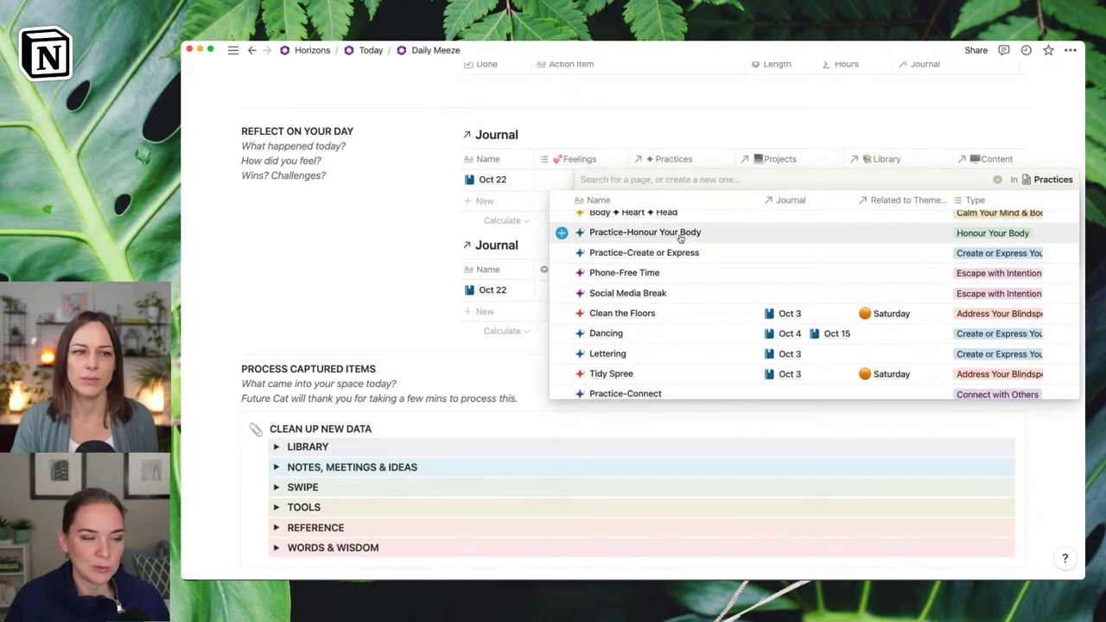
scroll(700, 246, "up", 2)
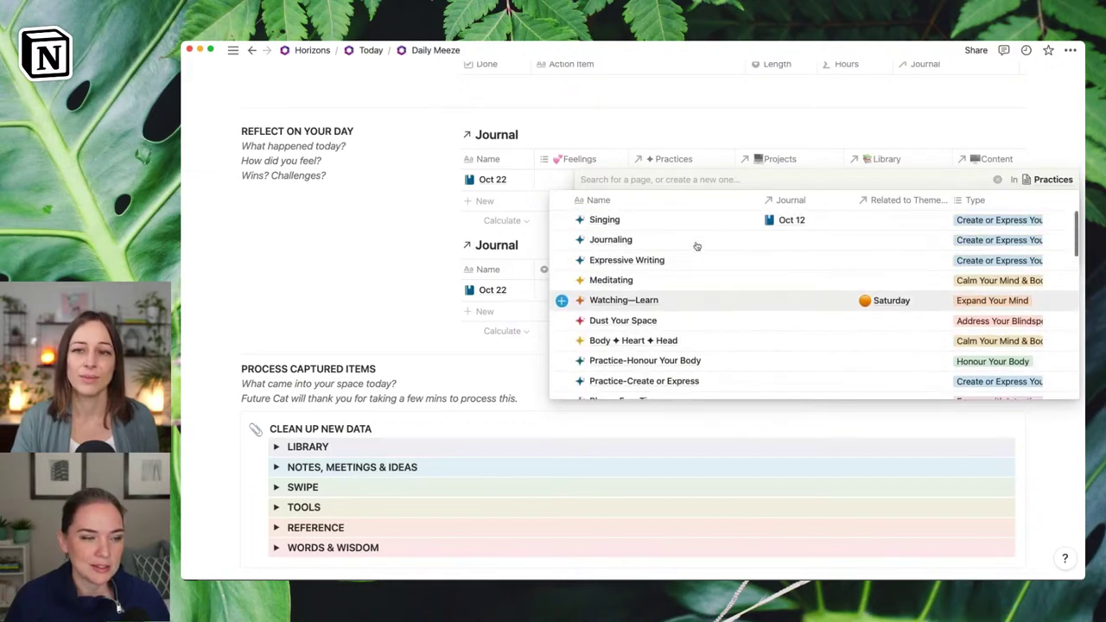
key("Escape")
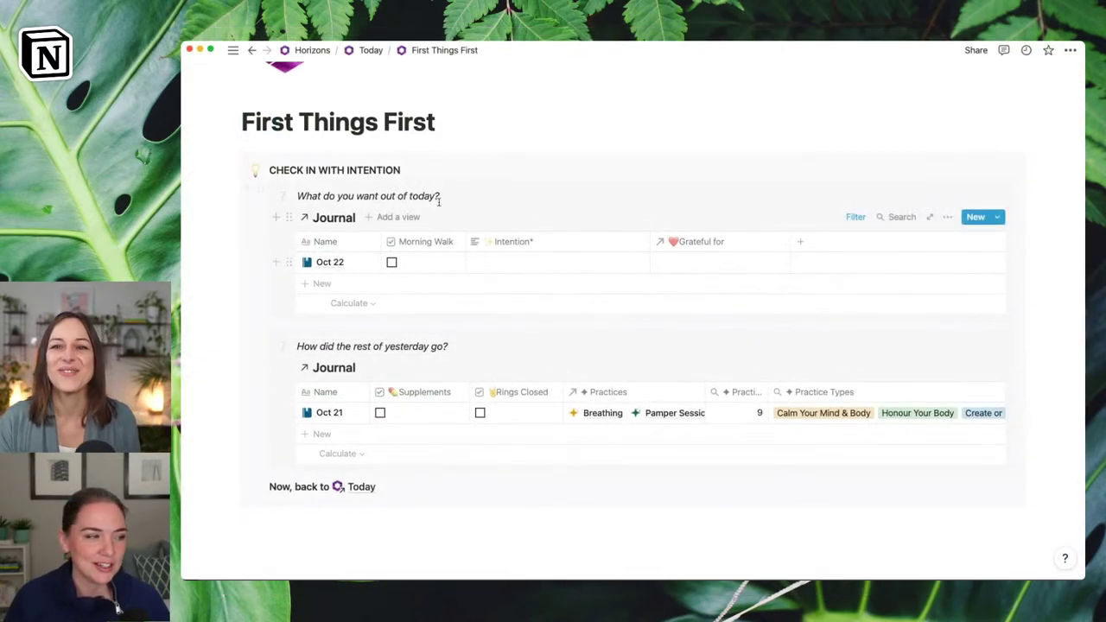
Step: Tick Morning Walk for Oct 22 and narrow the Practices column in yesterday's Journal table
scroll(484, 209, "down", 1)
scroll(491, 206, "down", 1)
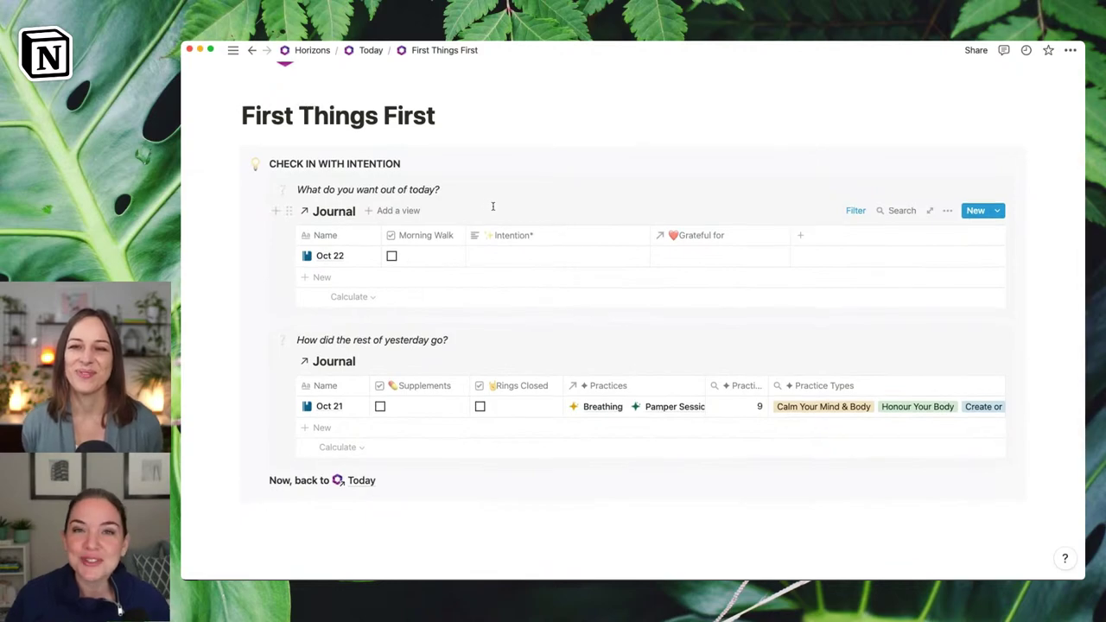
left_click(392, 255)
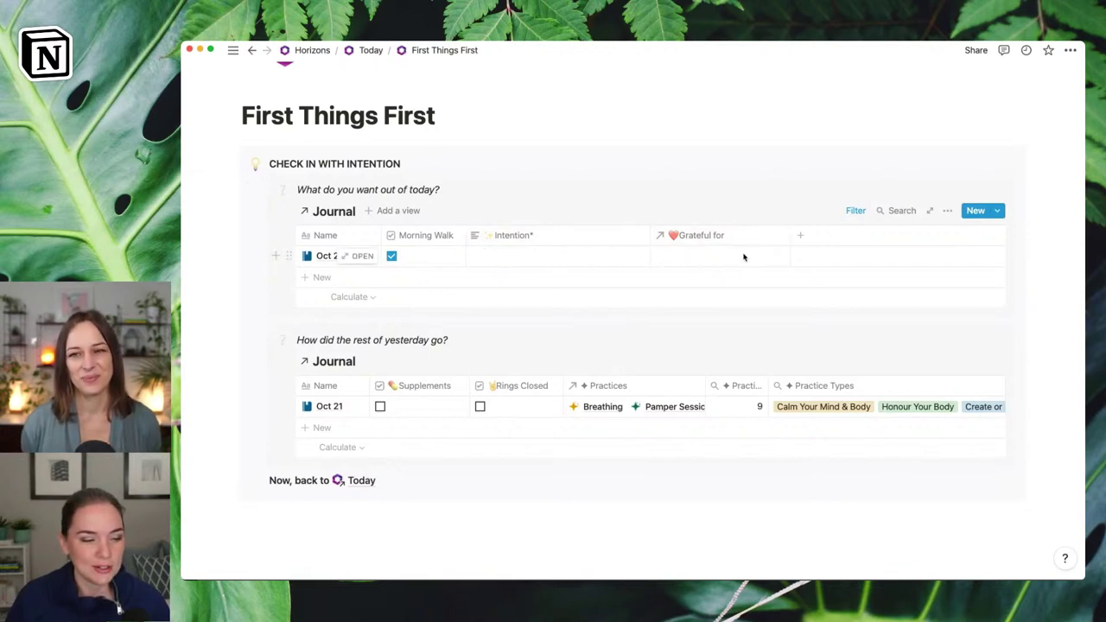
scroll(743, 256, "down", 1)
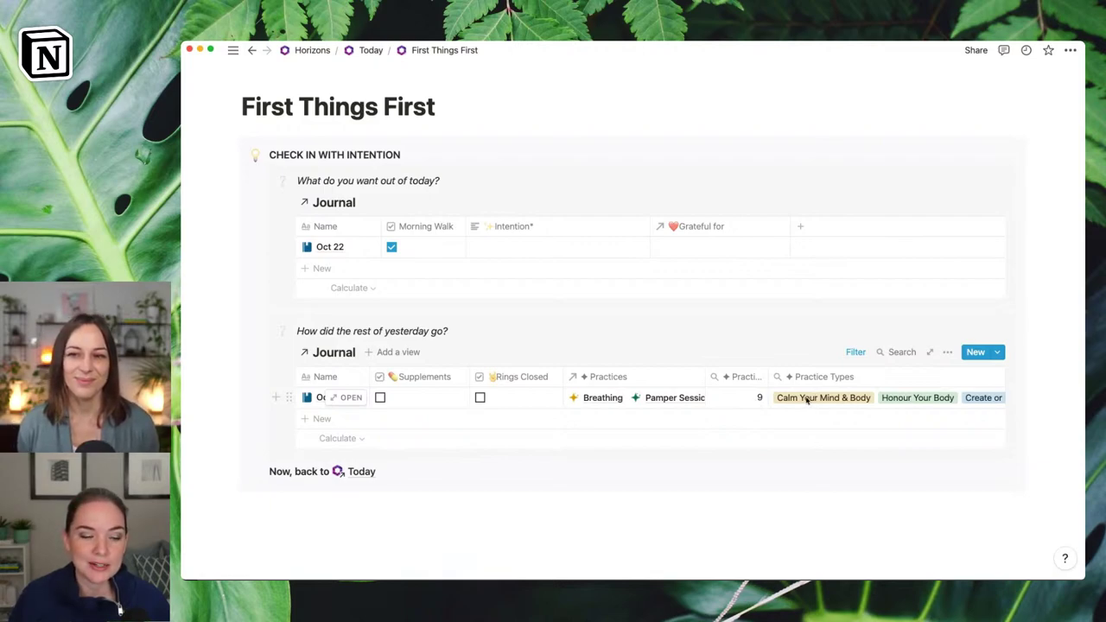
left_click_drag(704, 382, 661, 381)
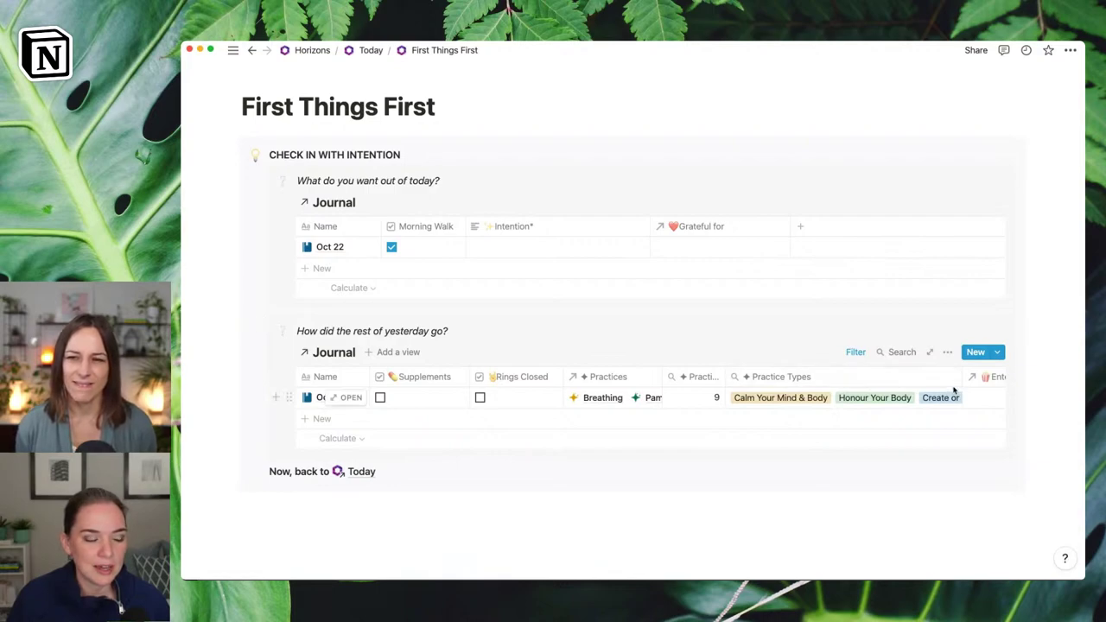
Step: Turn on Wrap cells for yesterday's Journal table and slightly narrow the Practice Types column
left_click(947, 353)
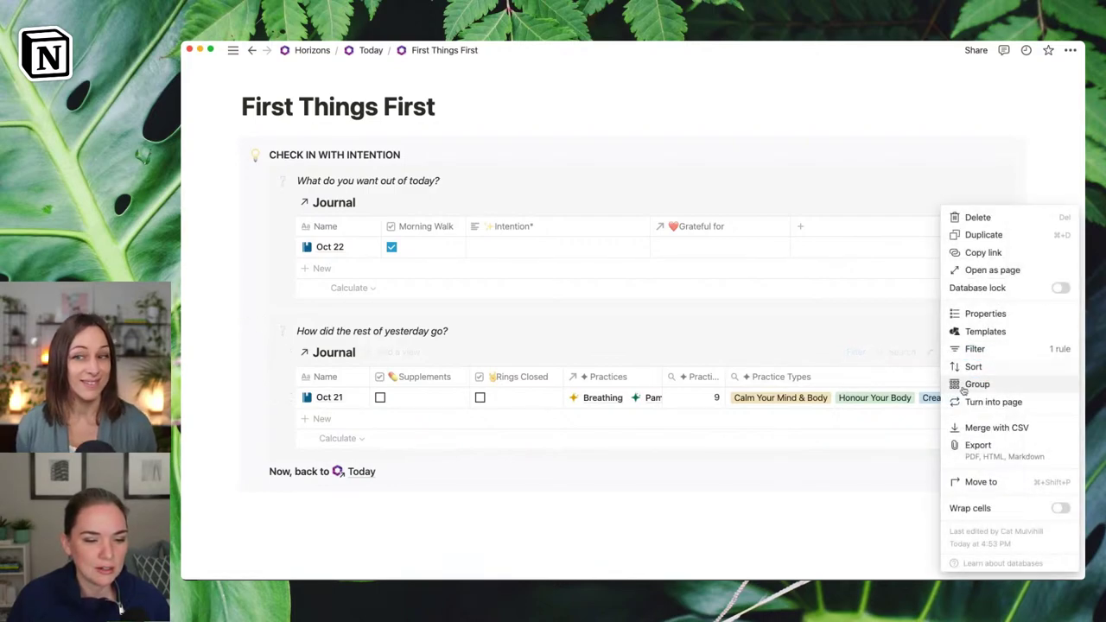
left_click(1060, 508)
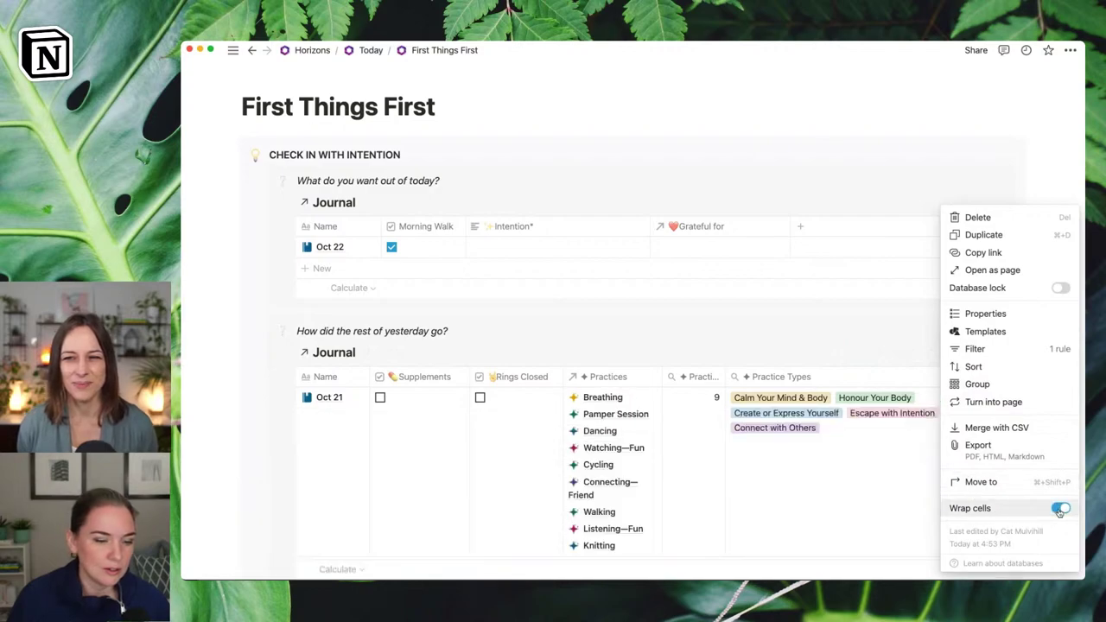
left_click(824, 343)
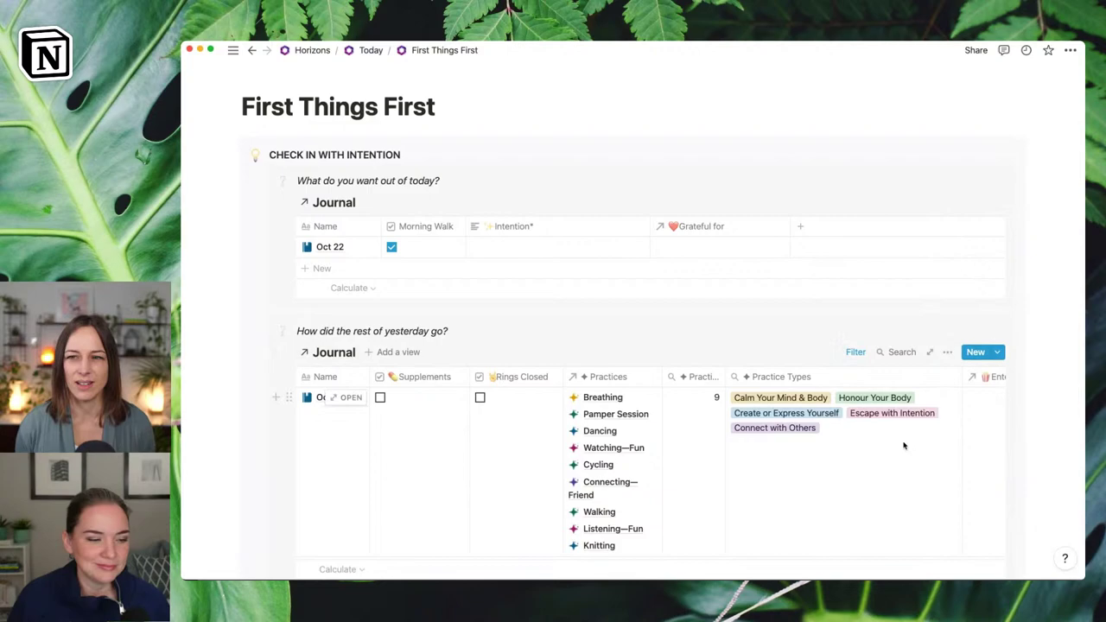
left_click_drag(961, 378, 883, 380)
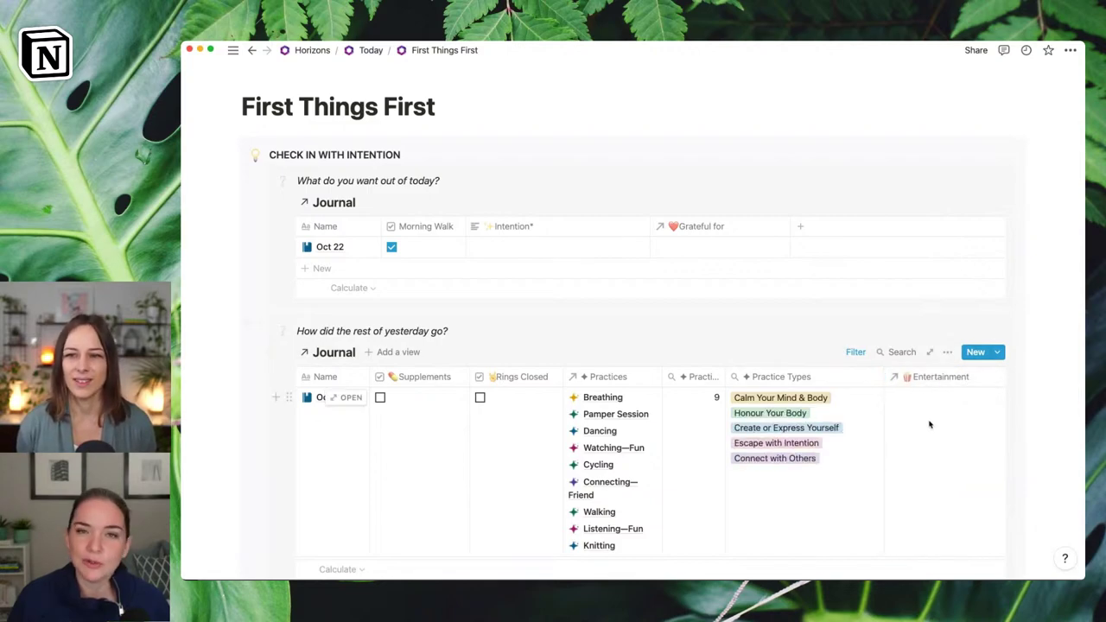
Step: Set the Oct 21 row's Entertainment relation to Schitt's Creek
scroll(929, 419, "down", 1)
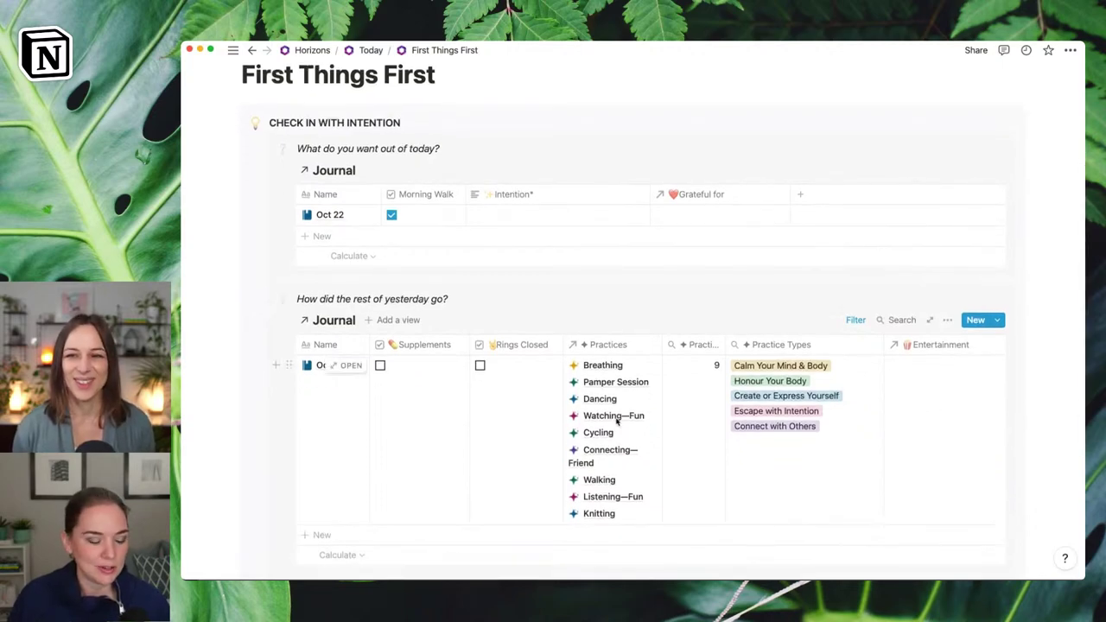
left_click(909, 384)
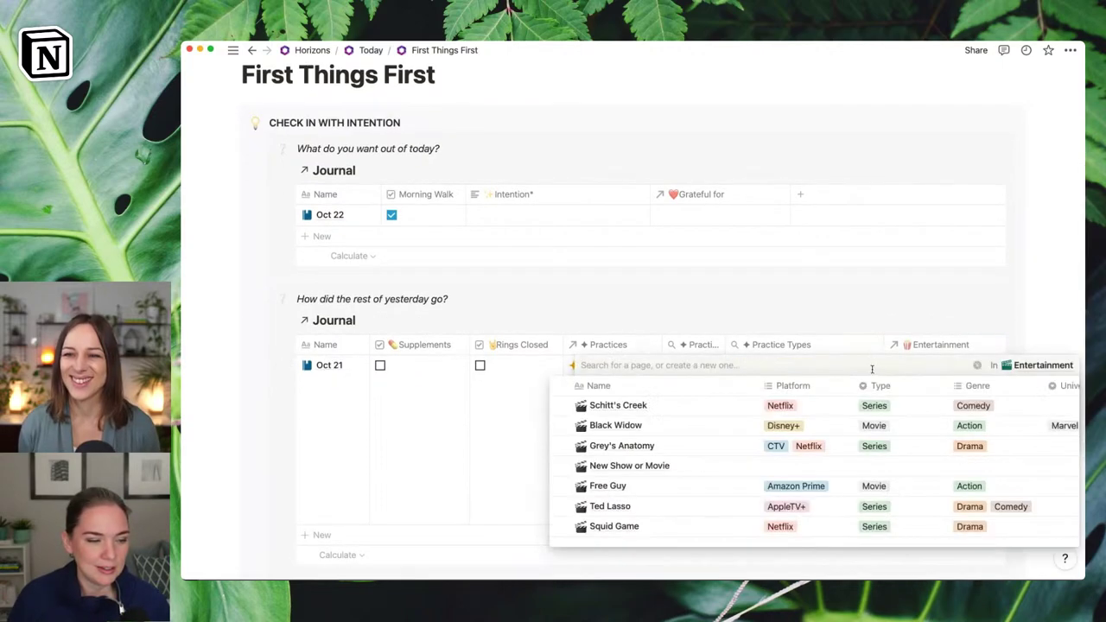
left_click(629, 407)
key("Escape")
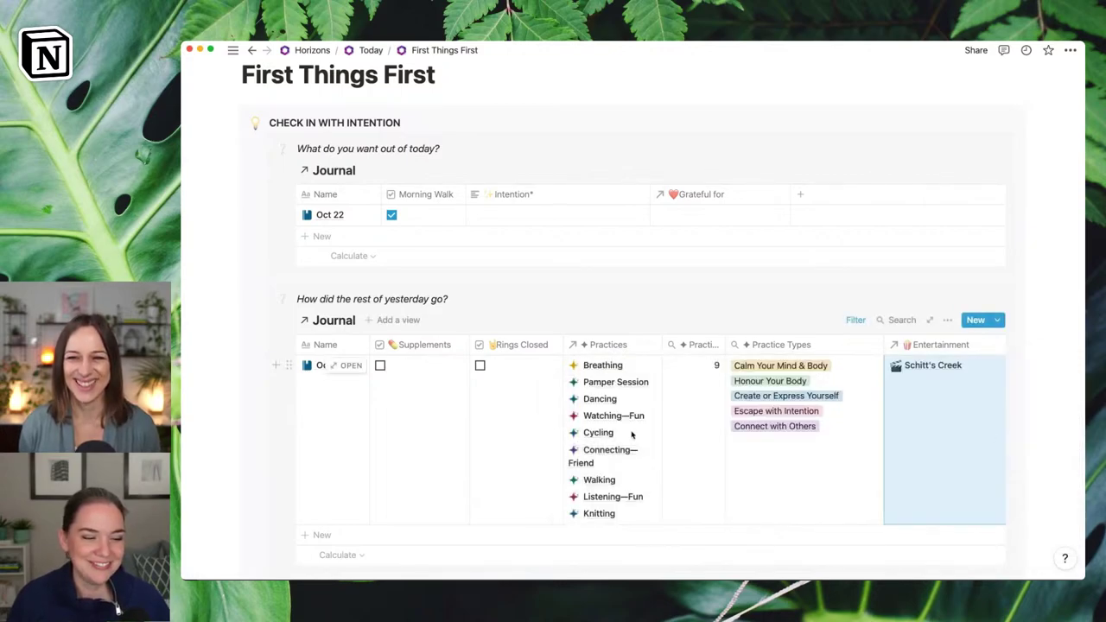
left_click(1054, 422)
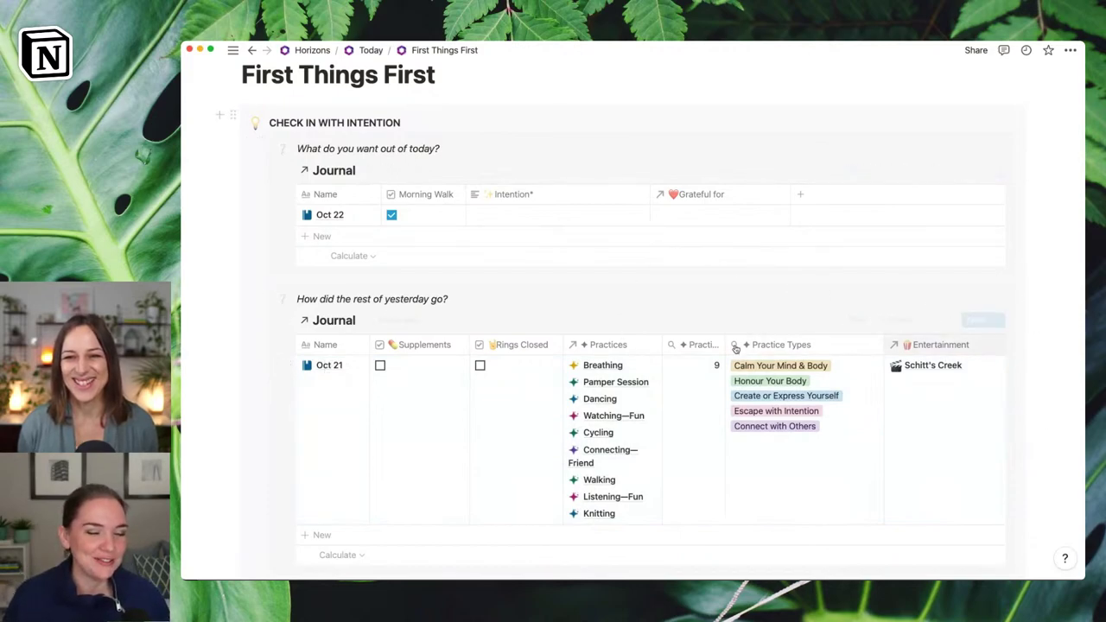
Step: Tick Rings Closed and Supplements for Oct 21, then show its linked practices
left_click(480, 365)
left_click(380, 365)
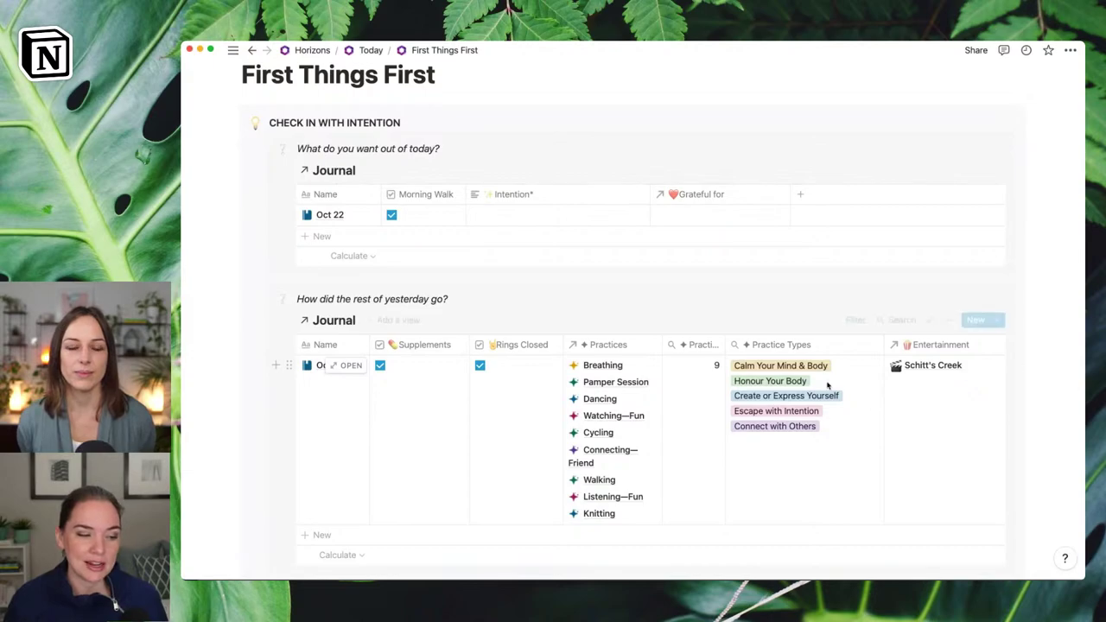
left_click(643, 474)
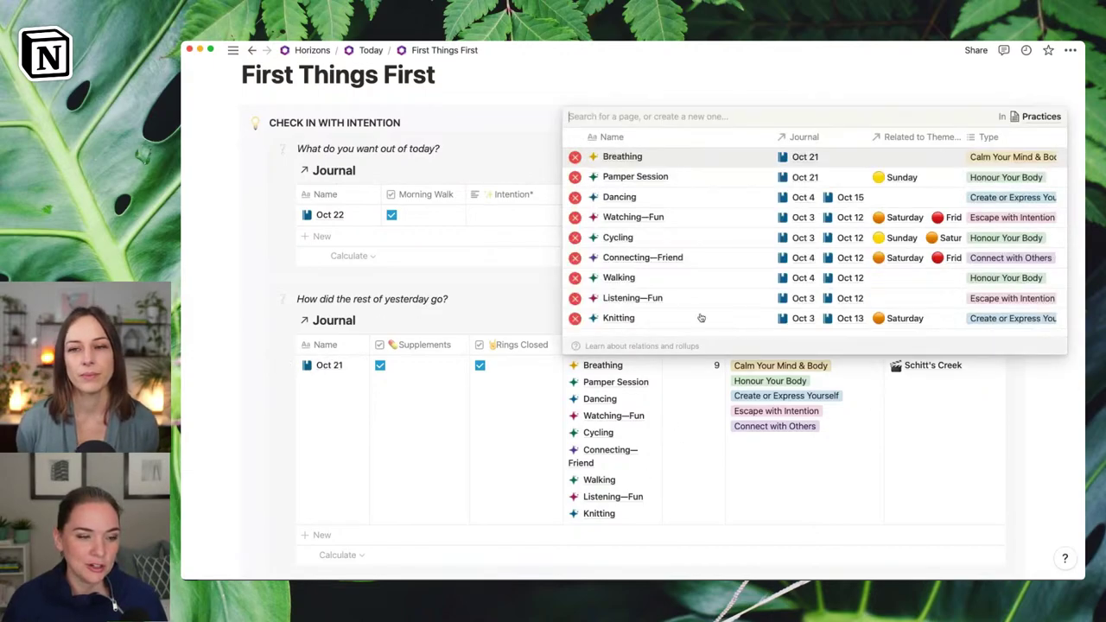
Step: Scroll through the nine linked practices, Breathing to Knitting, and close the list unchanged
scroll(757, 230, "down", 1)
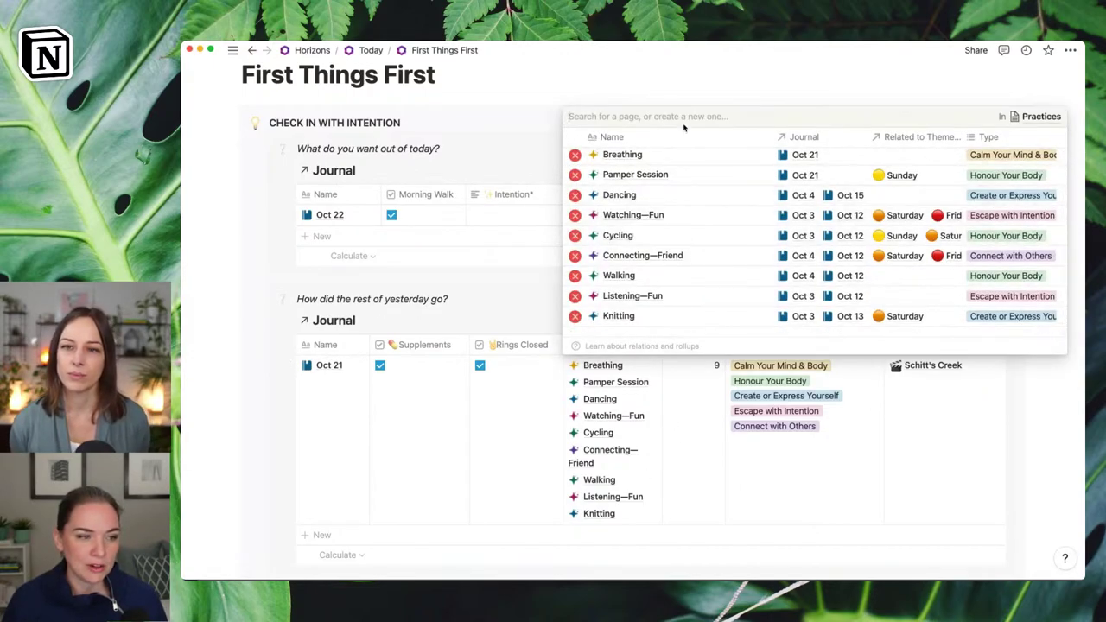
scroll(685, 130, "down", 5)
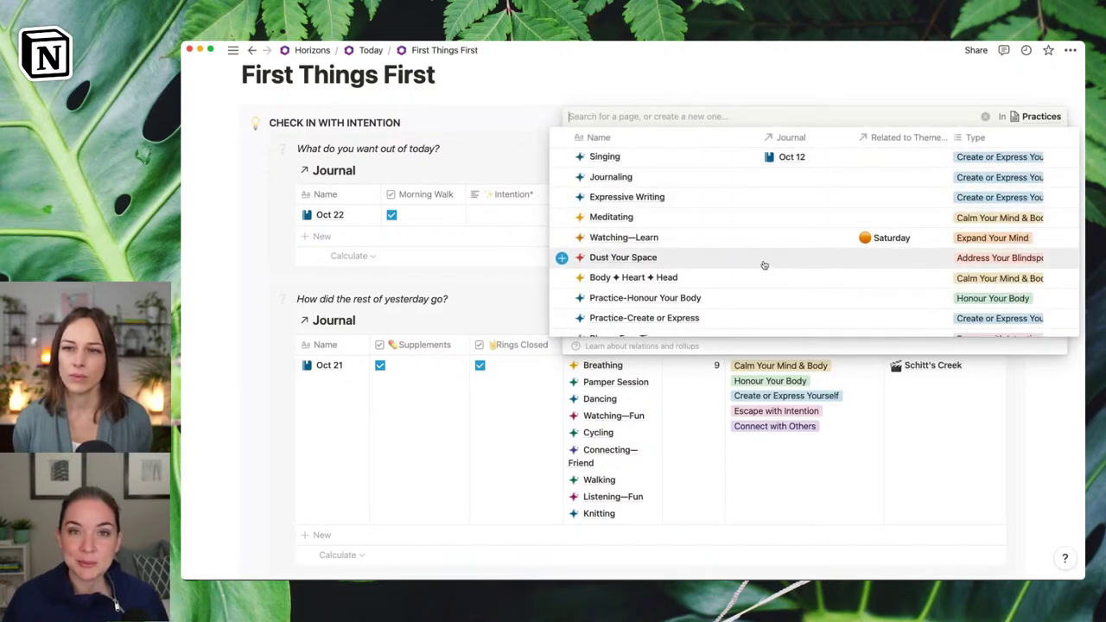
scroll(680, 264, "down", 2)
scroll(679, 263, "down", 1)
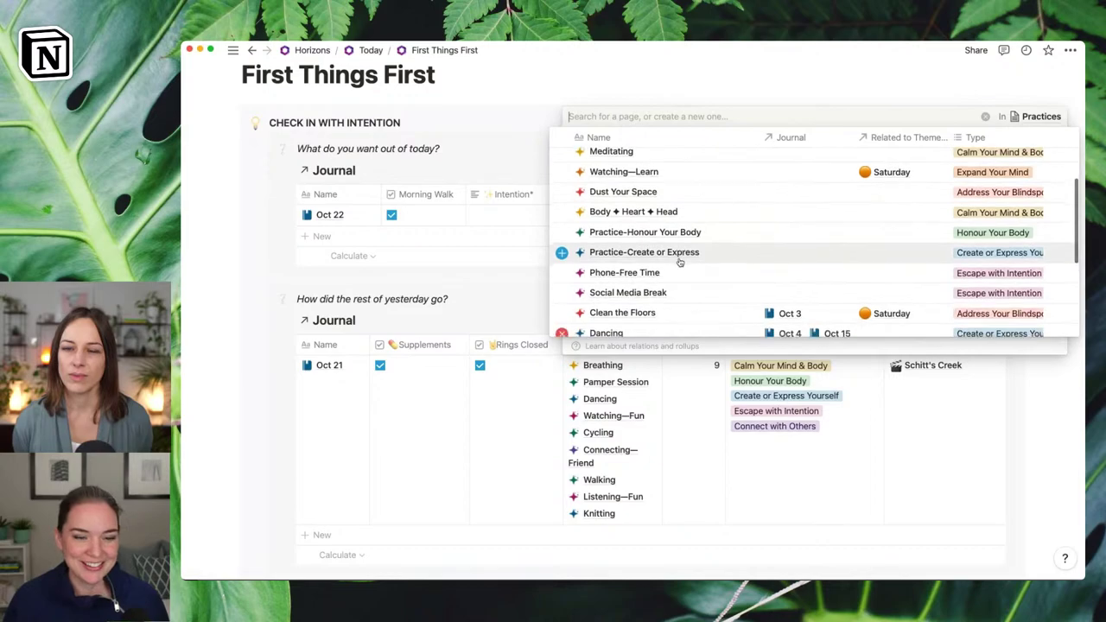
scroll(680, 264, "down", 3)
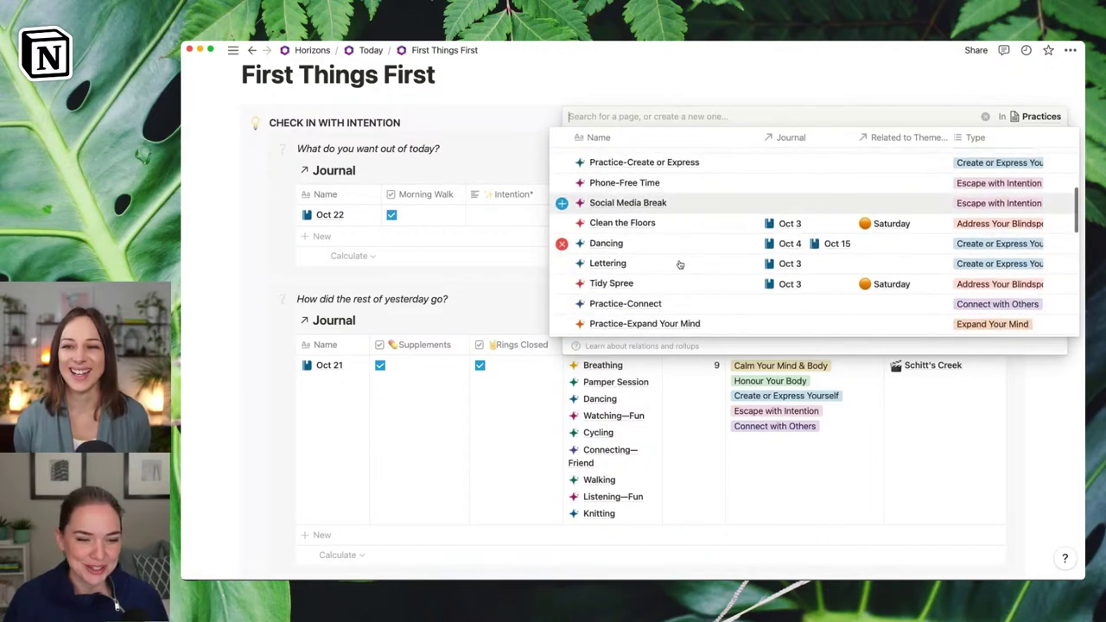
scroll(680, 266, "down", 2)
scroll(680, 276, "down", 2)
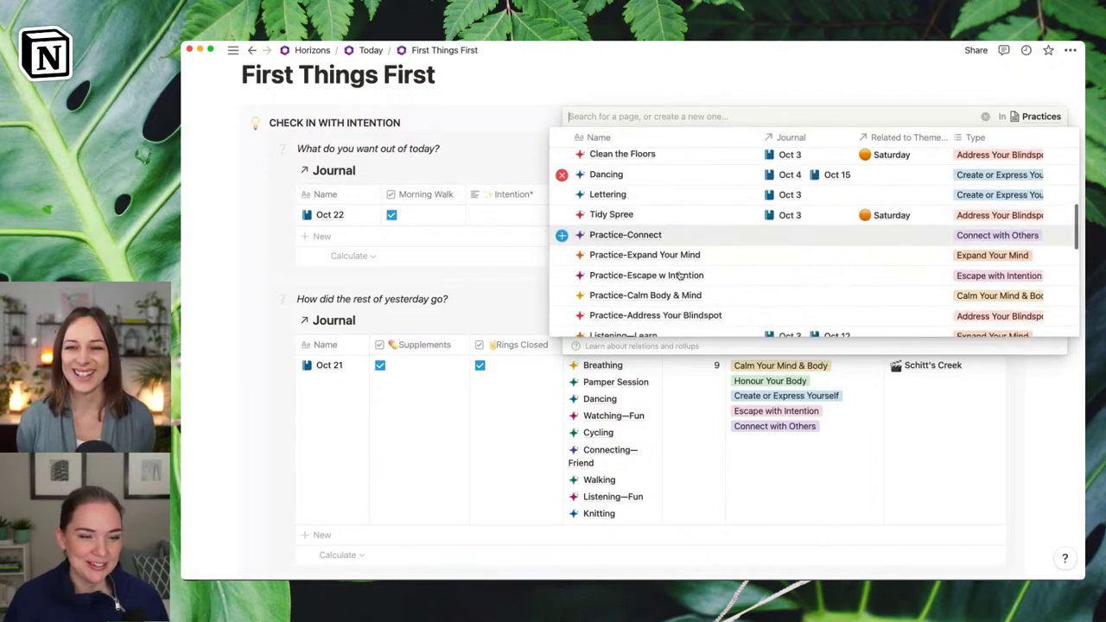
scroll(709, 308, "down", 1)
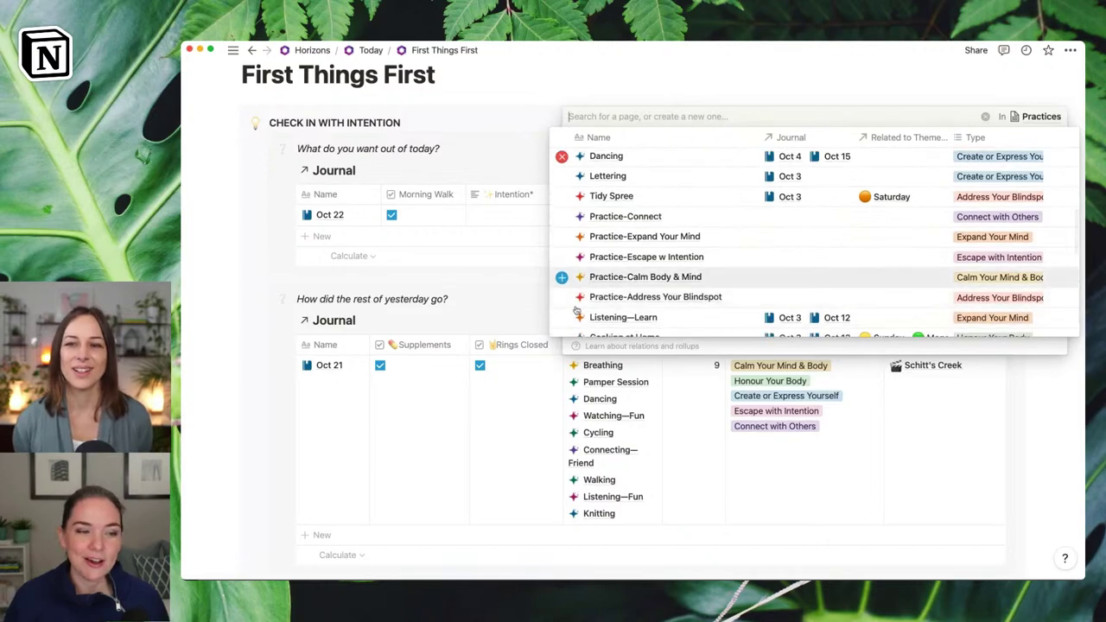
left_click(266, 350)
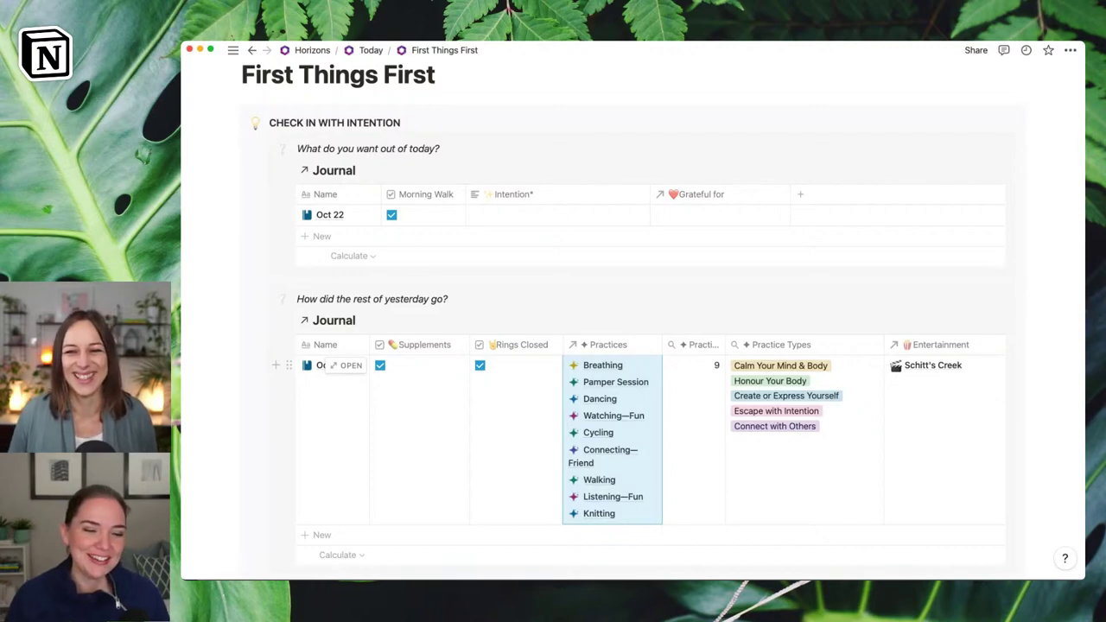
Step: Deselect the Journal table cells on the MOOD page to show the Oct 22 check-in
left_click(1031, 344)
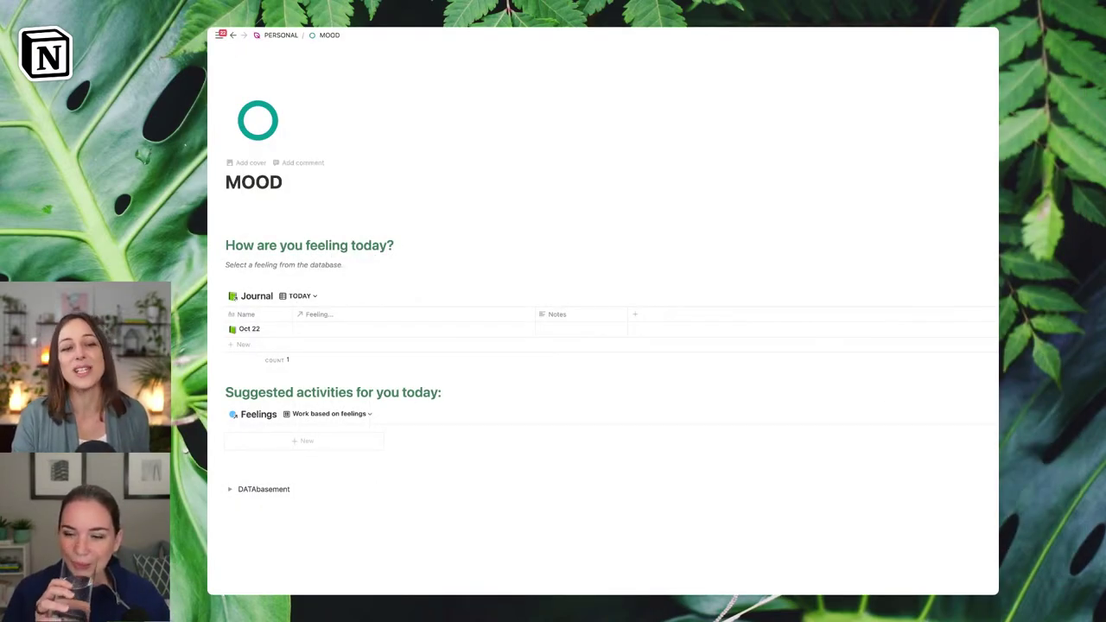
Step: Link the Oct 22 Journal entry's Feeling to Overwhelmed, searching 'over'
left_click(345, 328)
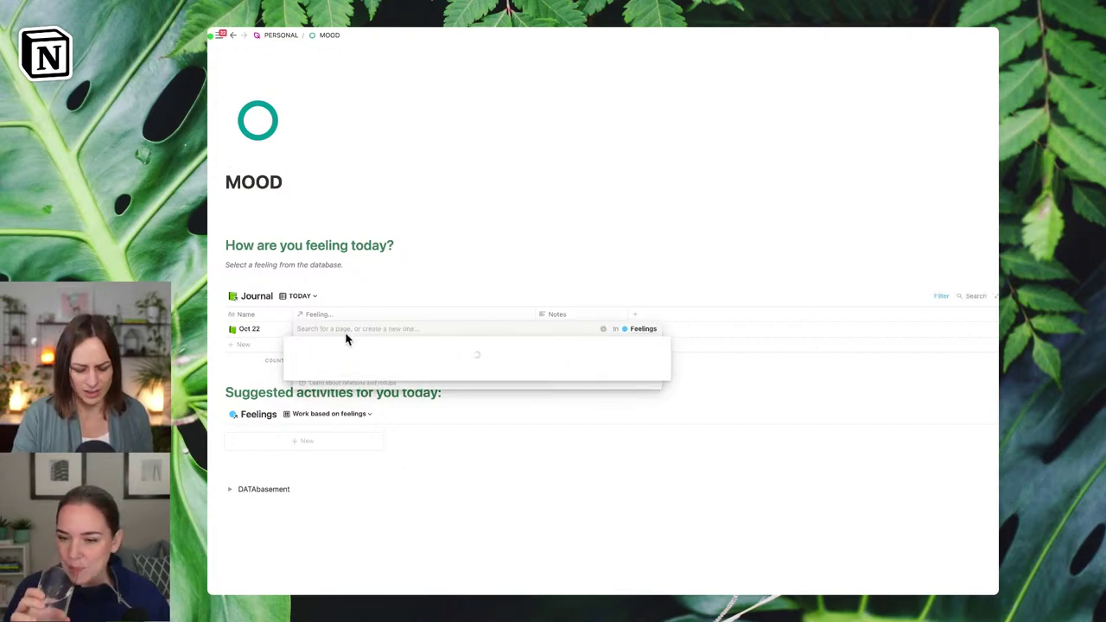
type("over")
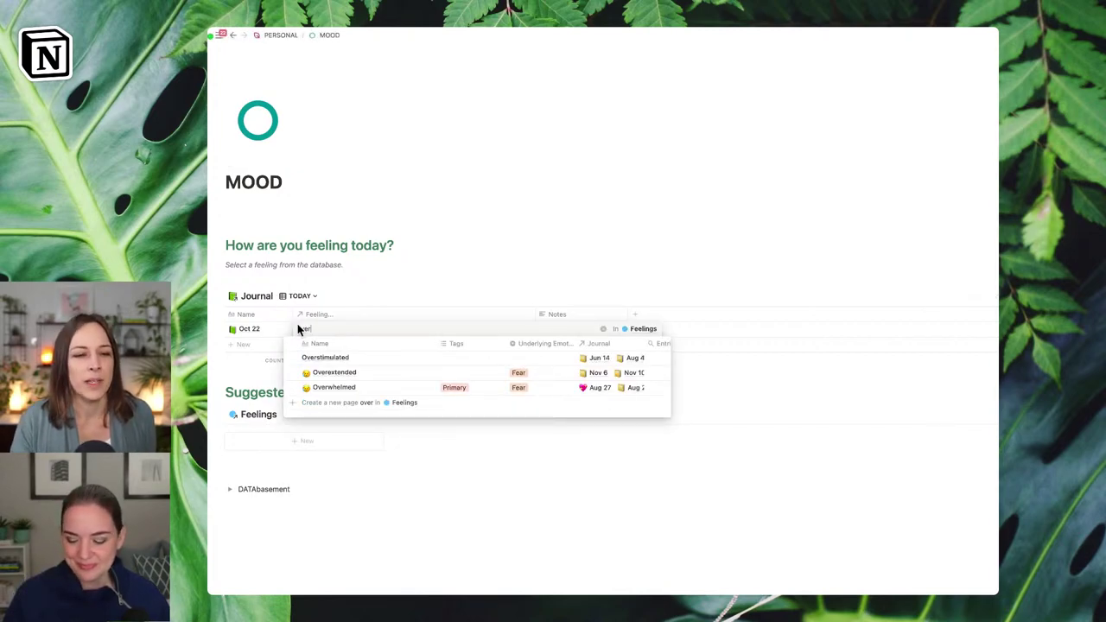
left_click(381, 246)
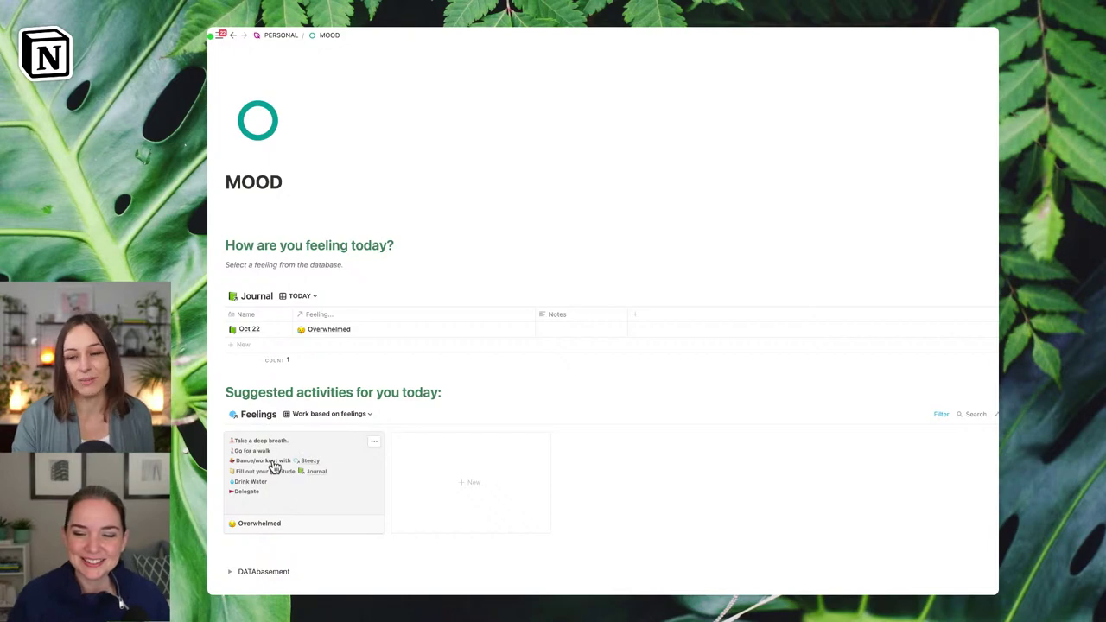
left_click(348, 499)
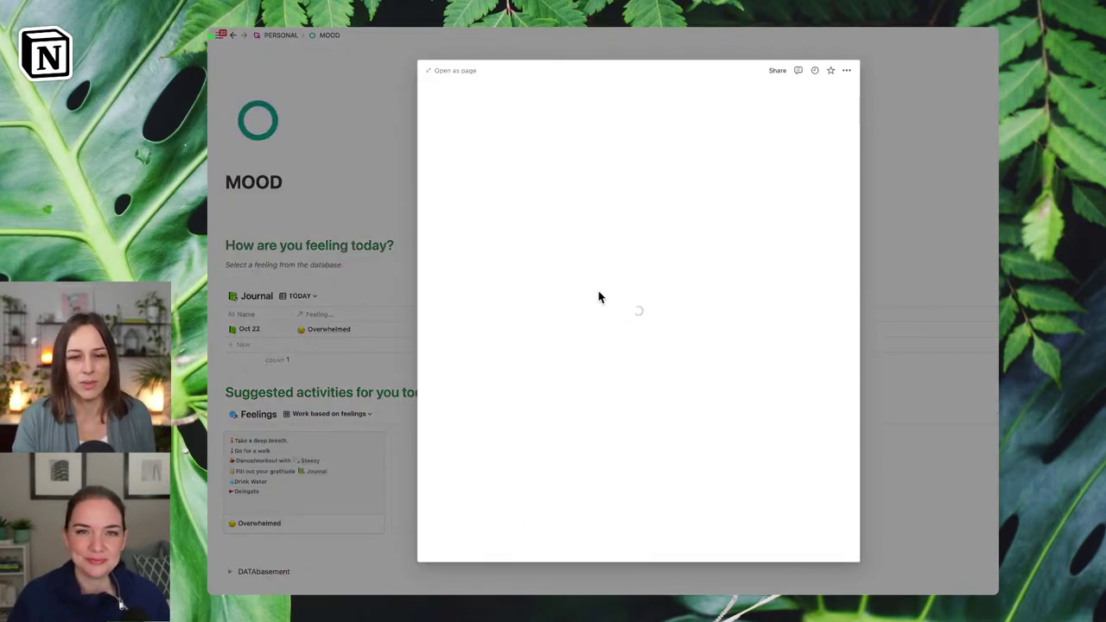
scroll(688, 294, "down", 3)
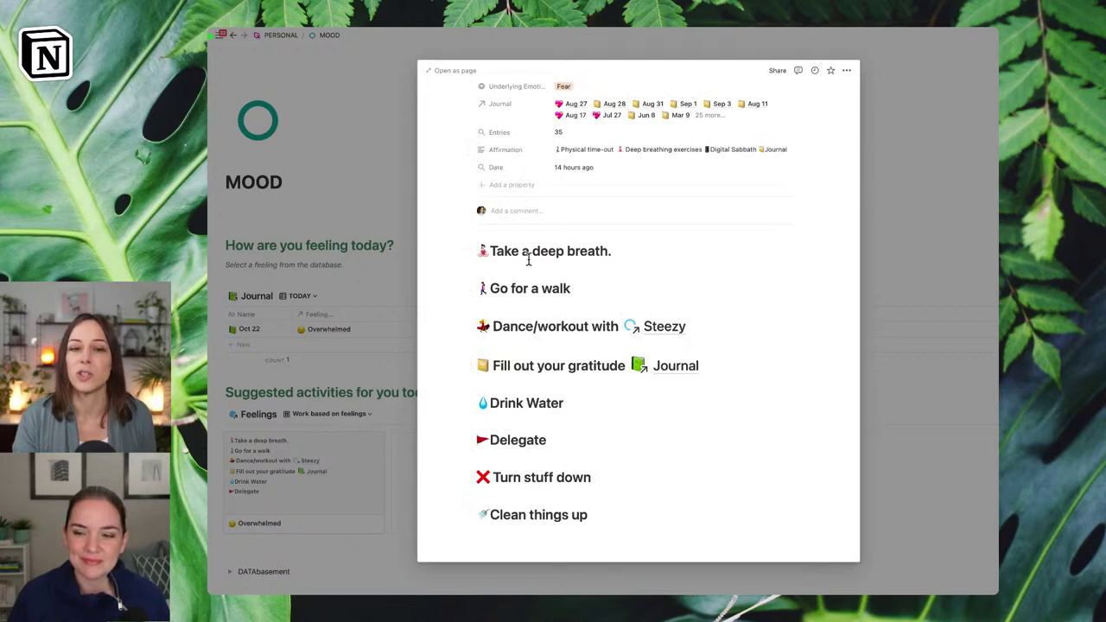
left_click(949, 170)
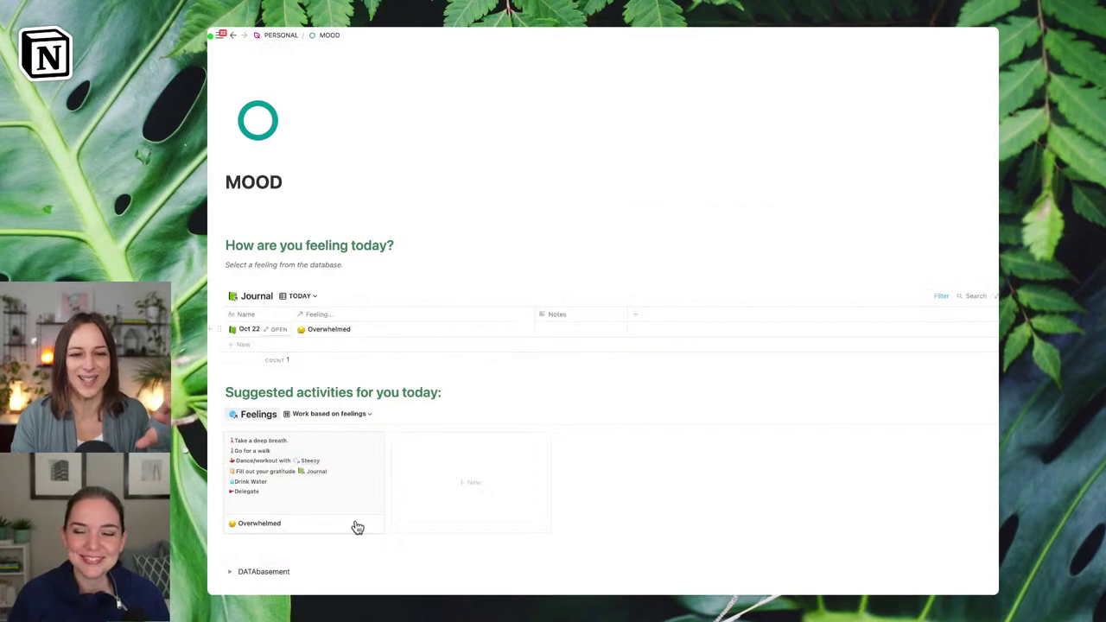